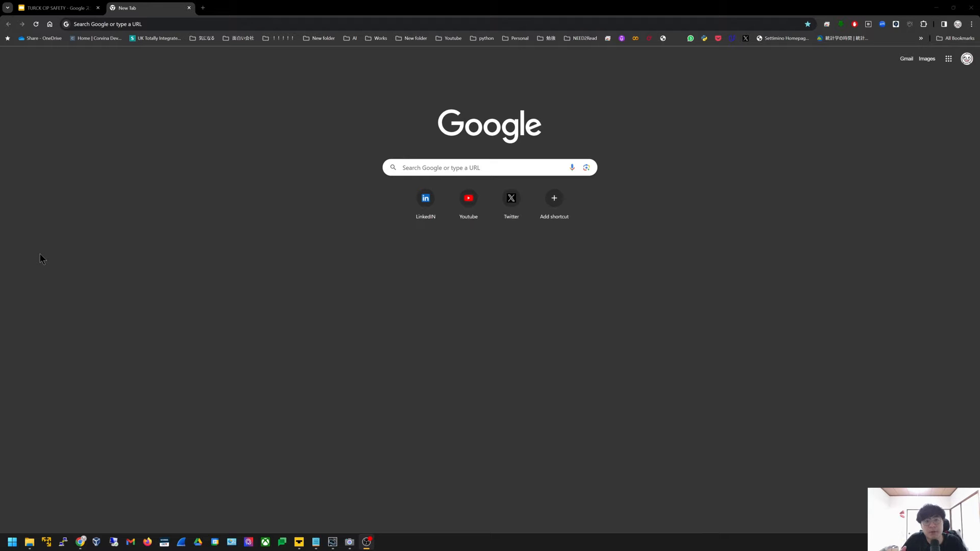
Load the TBIP-L5-4FDI-4FDX embedded web page at 192.168.1.112 in a new browser tab
left_click(164, 23)
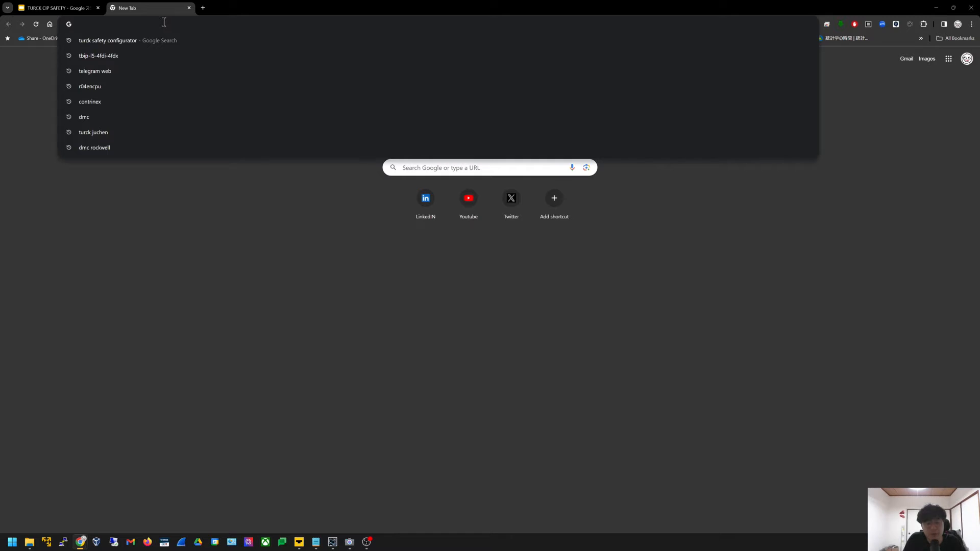
type("192.168.")
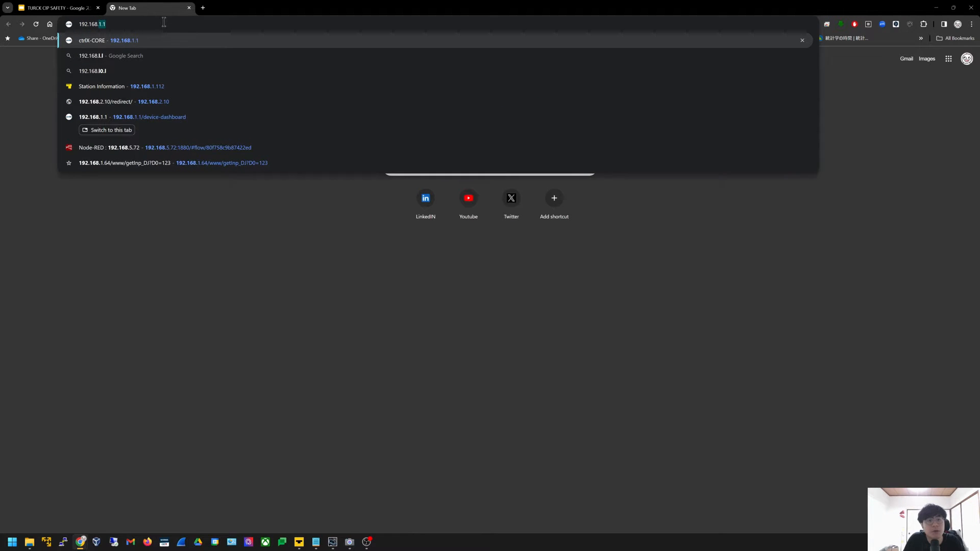
type("1.112")
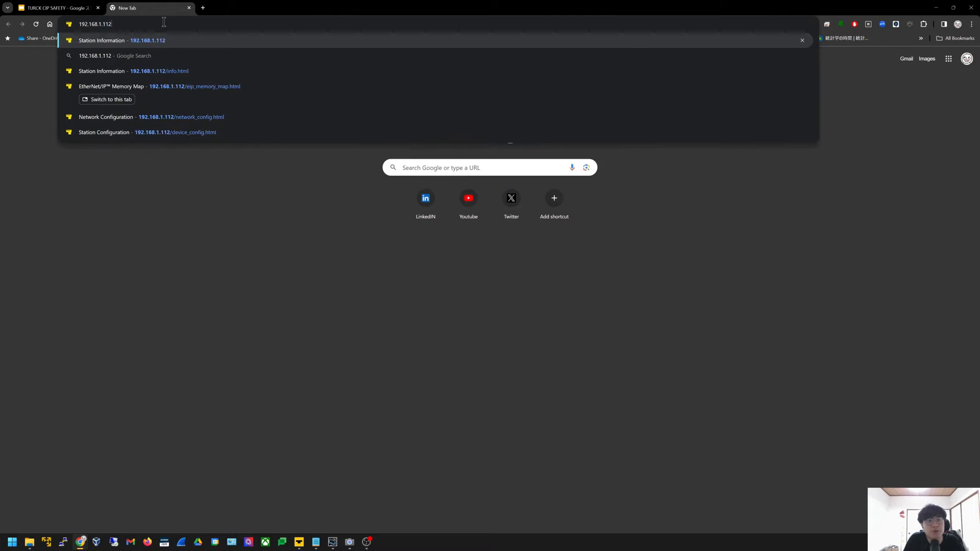
key("Return")
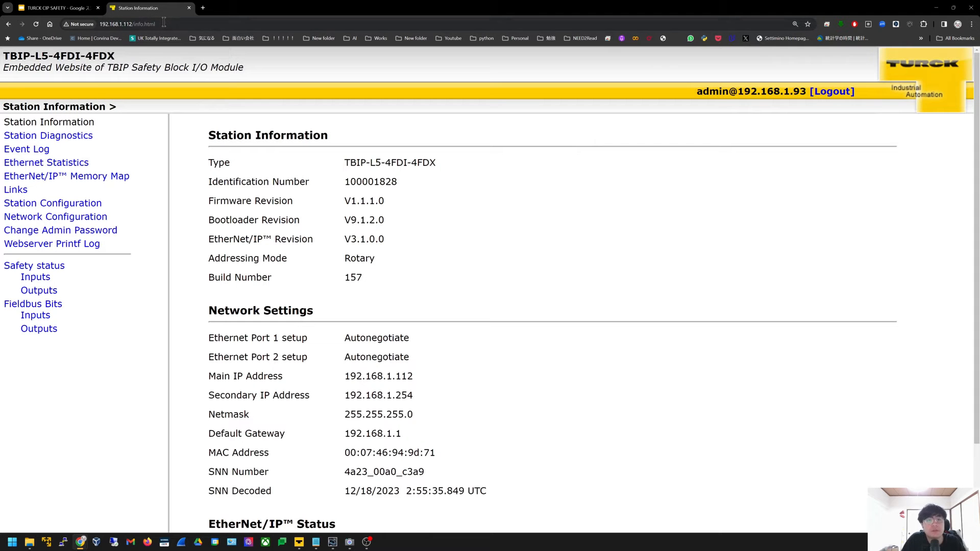
Log out, then log back in with the administrator password
left_click(824, 91)
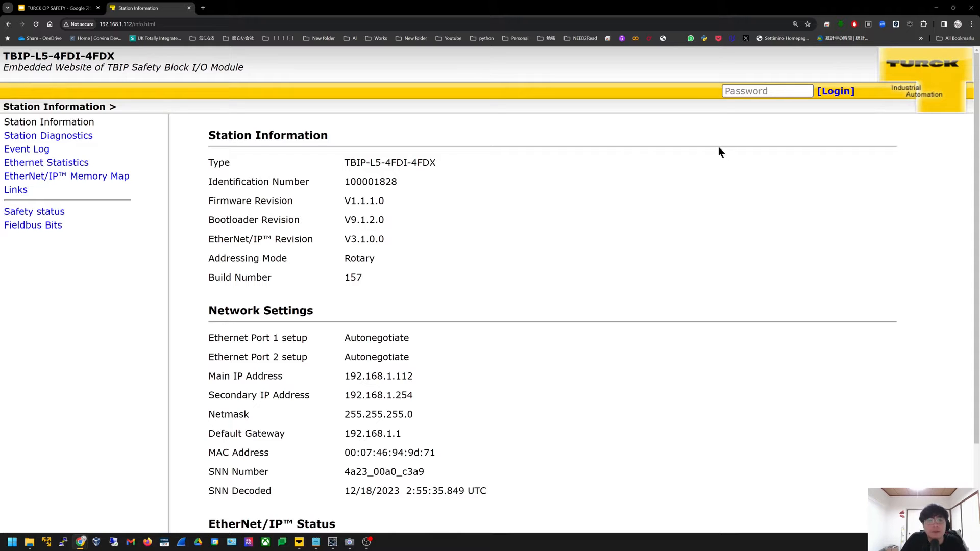
left_click(785, 97)
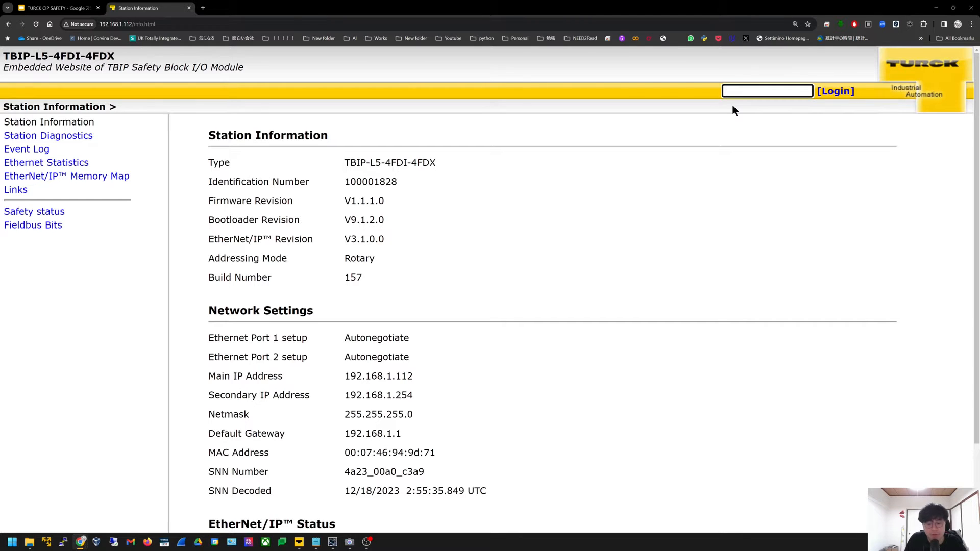
type("••••••")
key("Return")
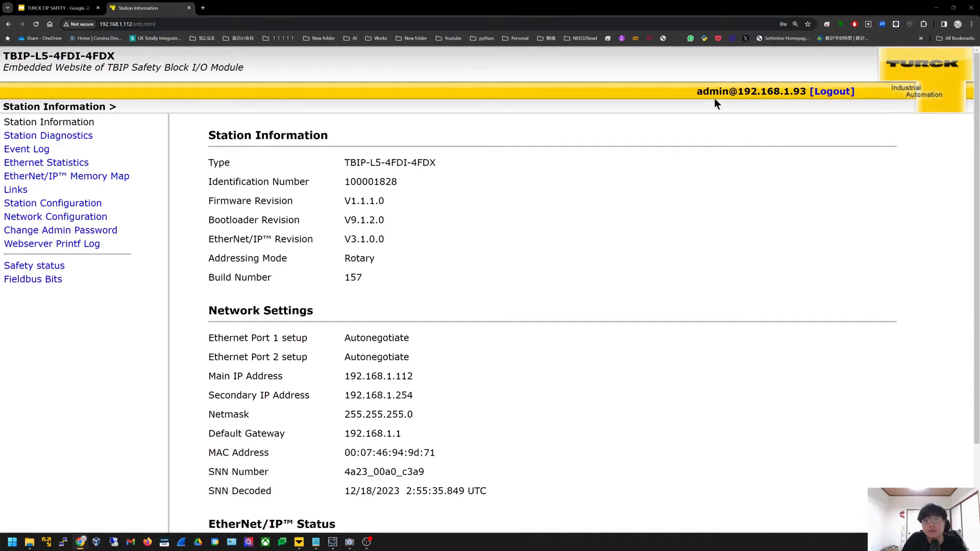
double_click(702, 91)
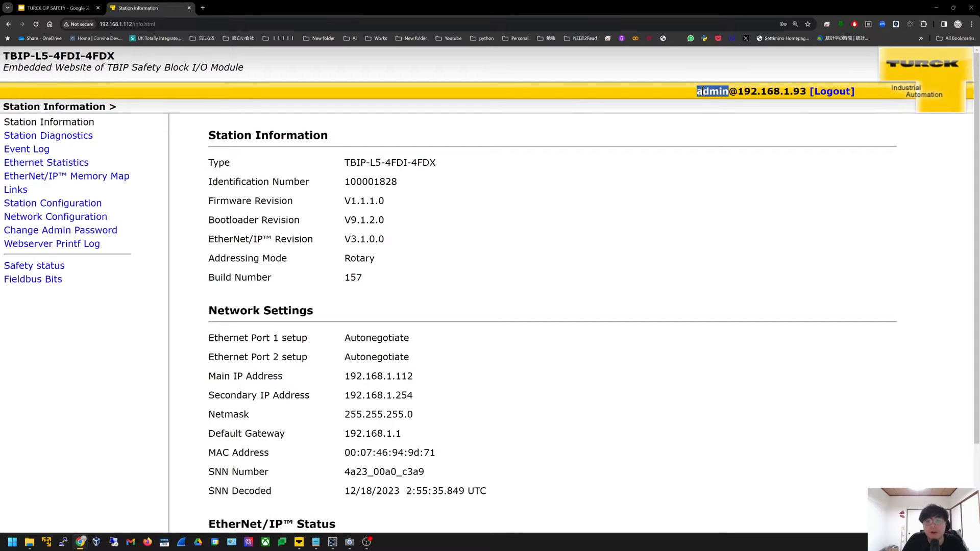
left_click(736, 116)
left_click_drag(729, 92, 800, 94)
left_click(772, 147)
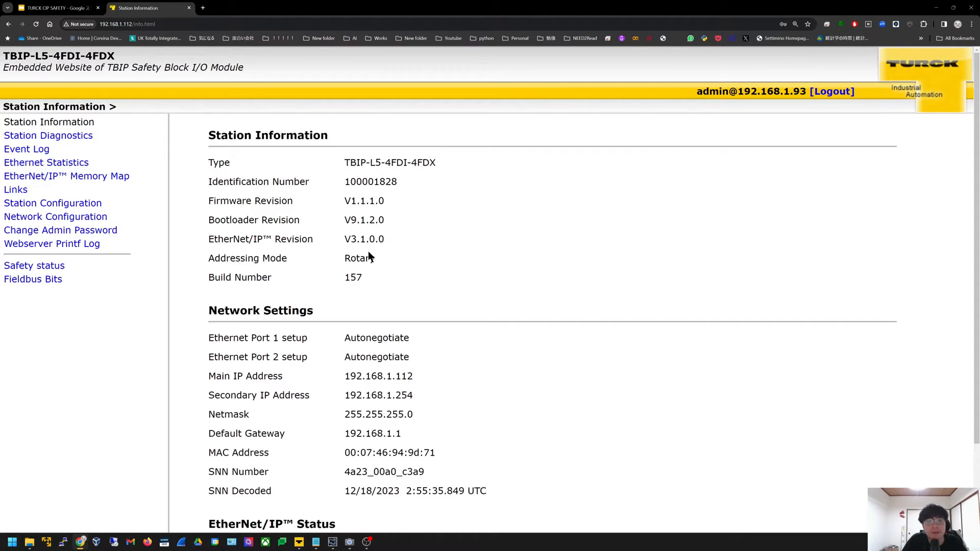
left_click_drag(228, 201, 375, 206)
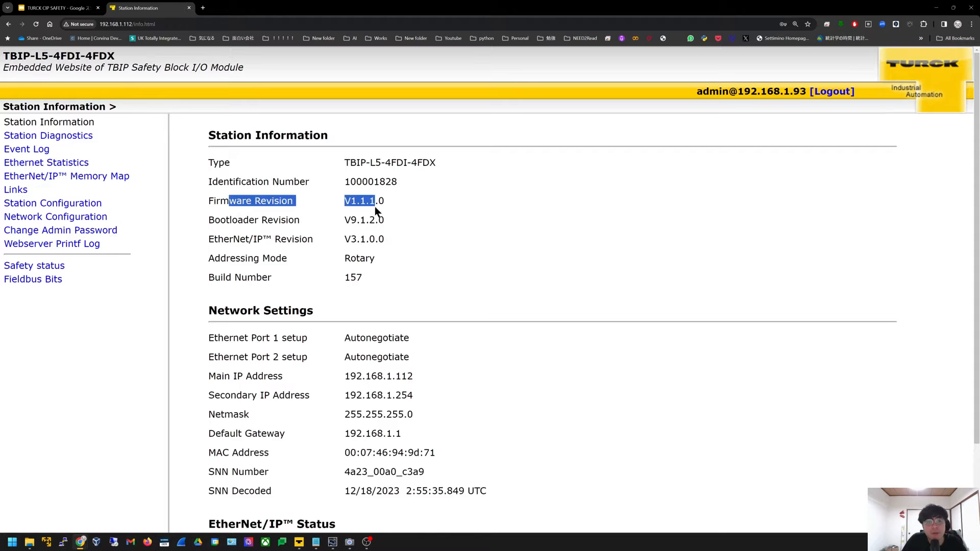
left_click(392, 234)
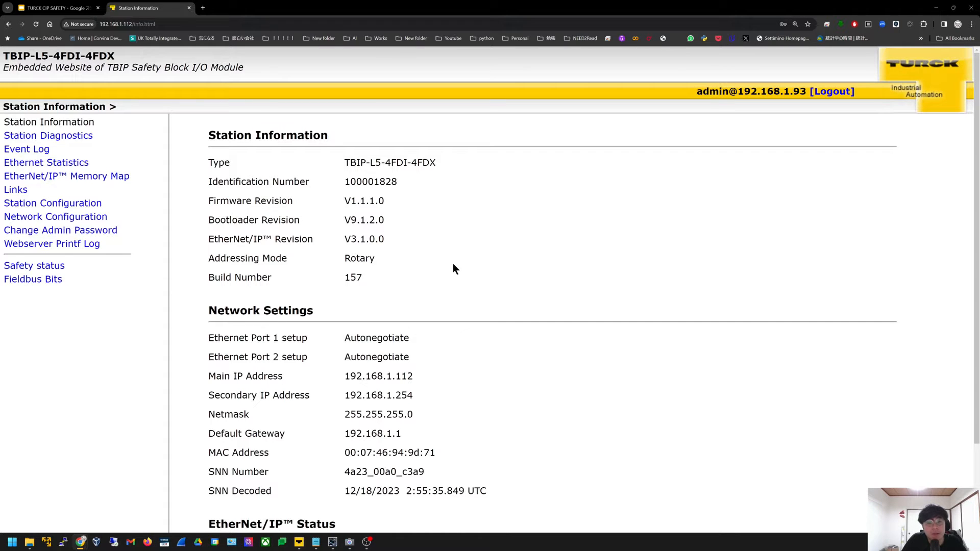
scroll(452, 267, "down", 2)
scroll(452, 272, "up", 1)
left_click_drag(210, 64, 406, 202)
left_click(400, 211)
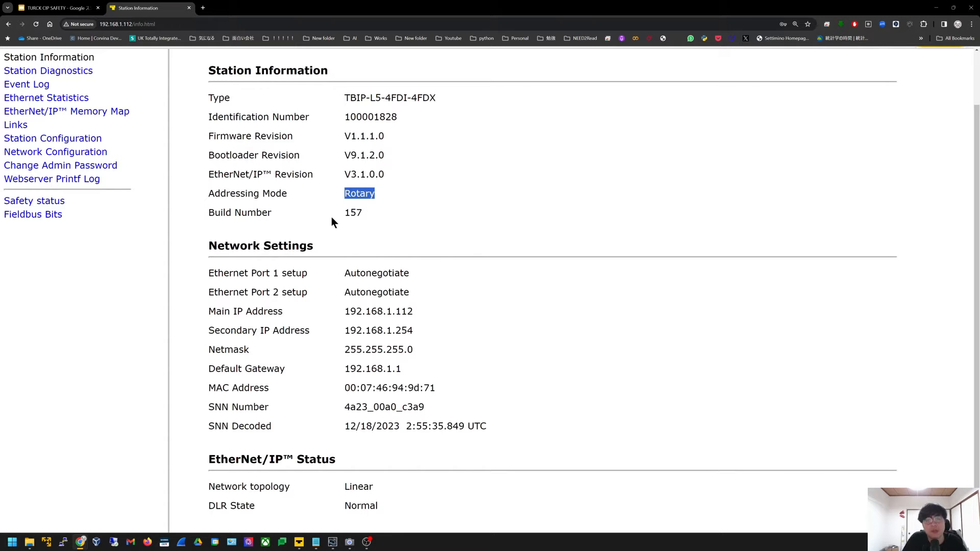
left_click(389, 256)
scroll(389, 257, "up", 1)
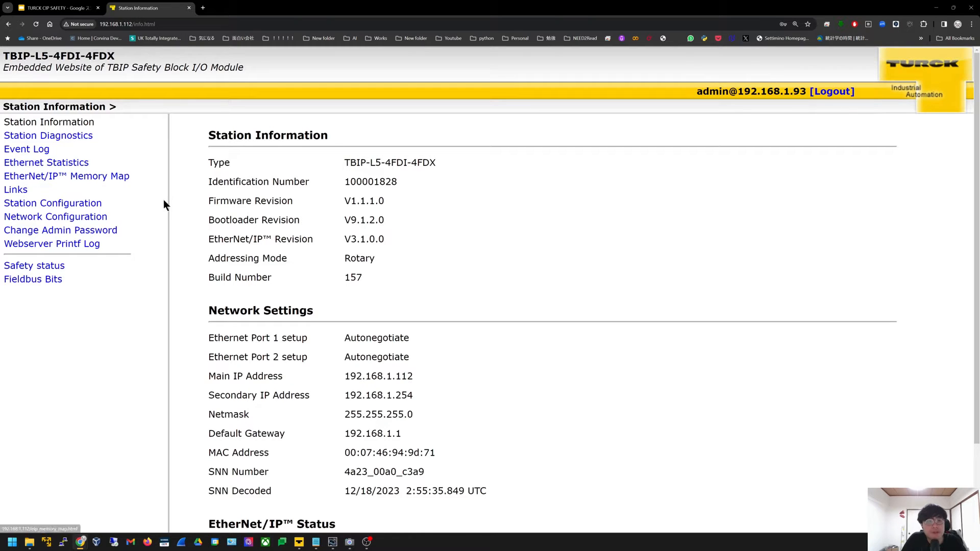
Open the EtherNet/IP Memory Map and highlight the module type and input assembly 103
left_click(79, 178)
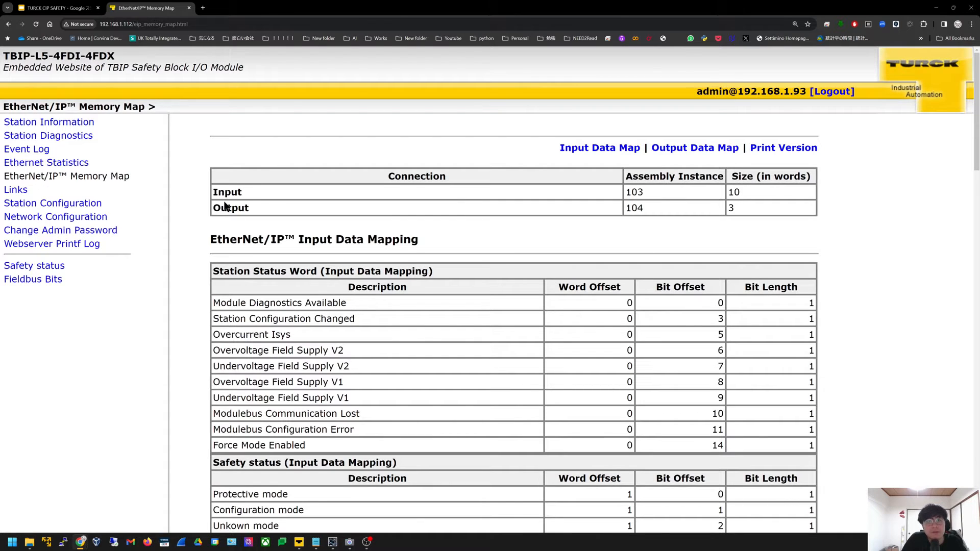
left_click_drag(3, 55, 116, 56)
left_click(441, 245)
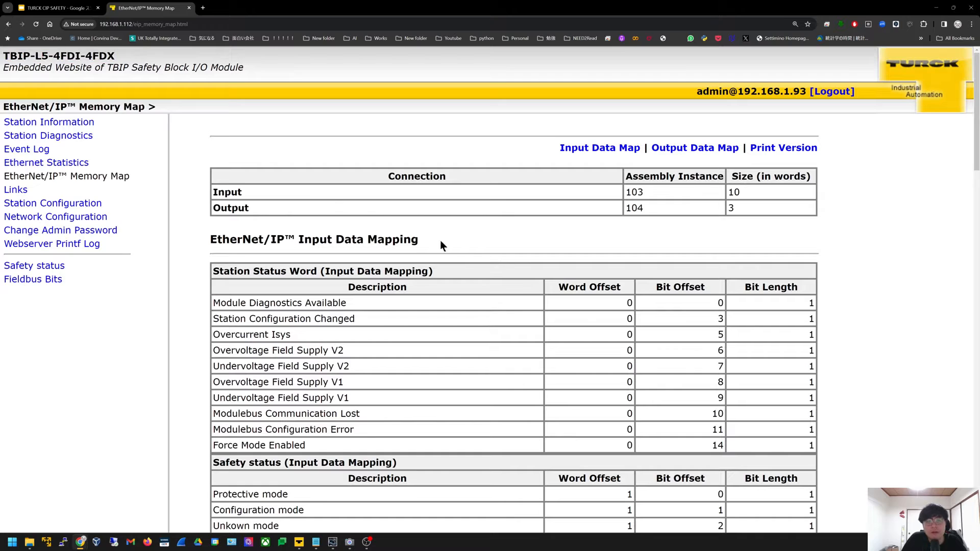
double_click(639, 193)
left_click(663, 192)
left_click(414, 237)
Scroll through the input and output mapping tables, highlighting the Station Status Word table
scroll(520, 307, "down", 3)
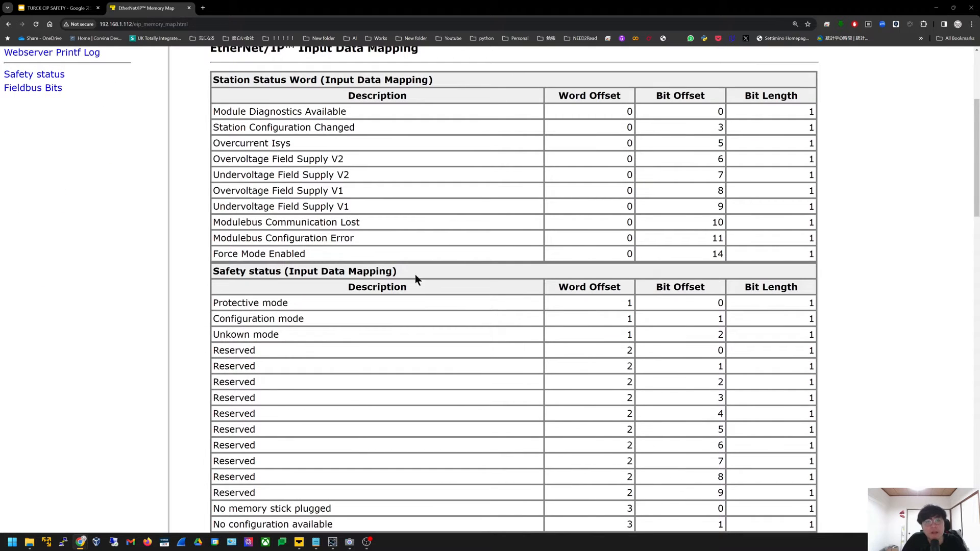
left_click_drag(226, 80, 381, 227)
left_click(381, 227)
scroll(381, 224, "up", 1)
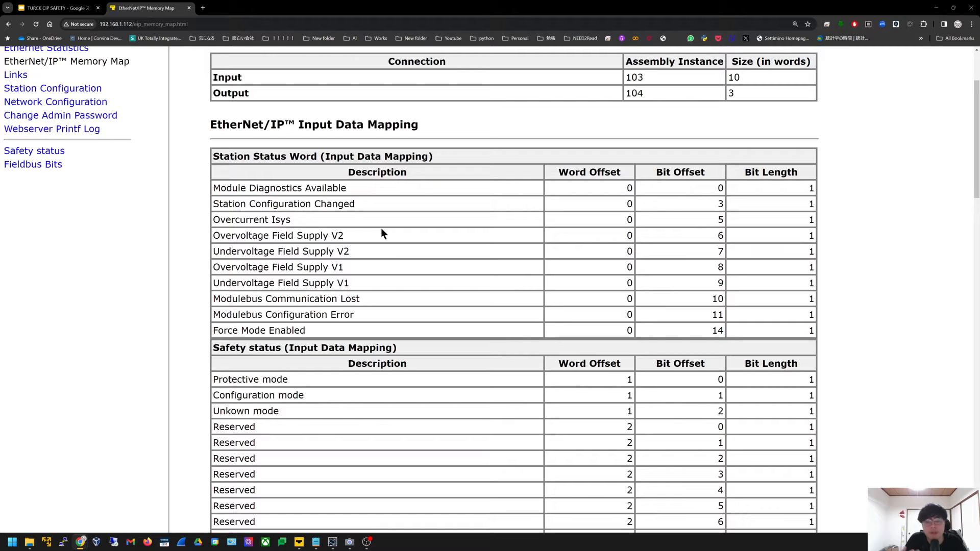
scroll(381, 232, "down", 20)
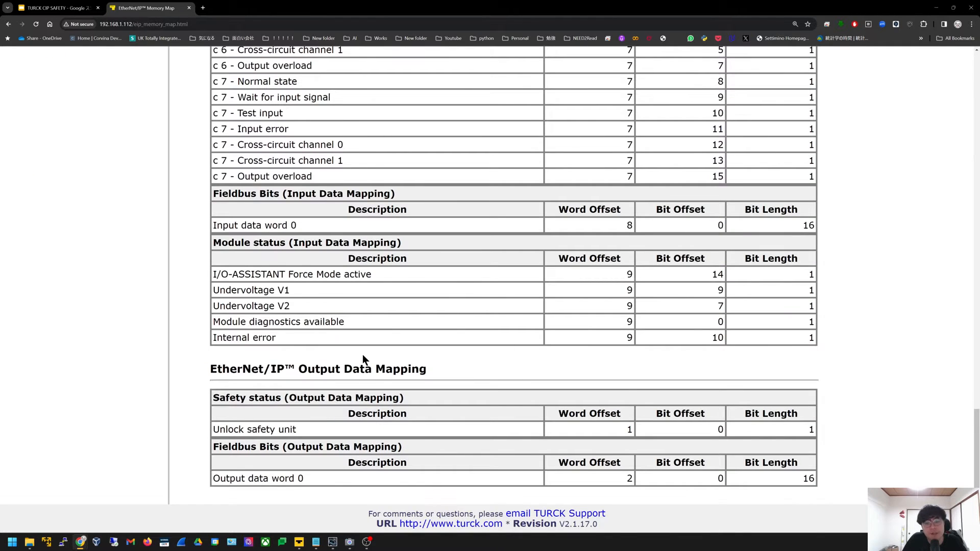
scroll(362, 360, "up", 12)
scroll(362, 355, "up", 8)
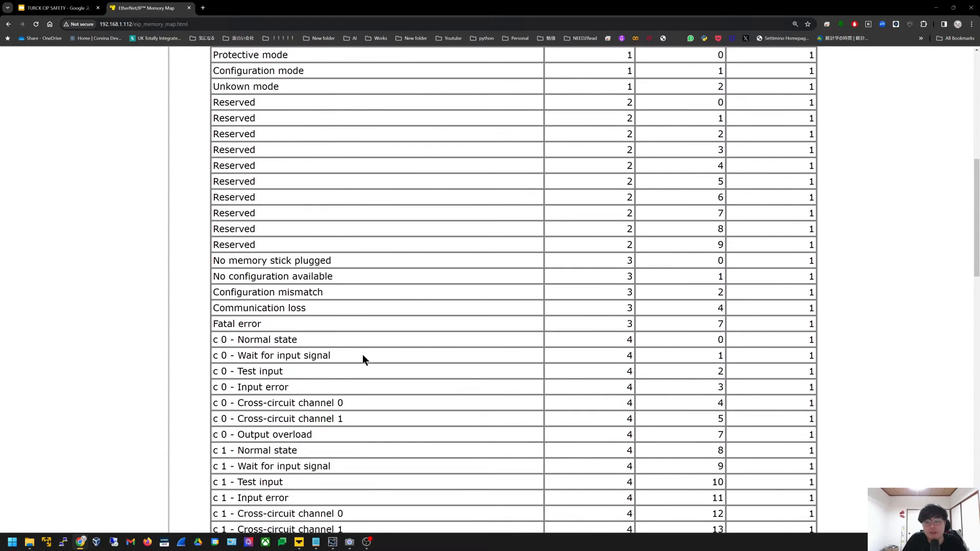
scroll(363, 355, "up", 8)
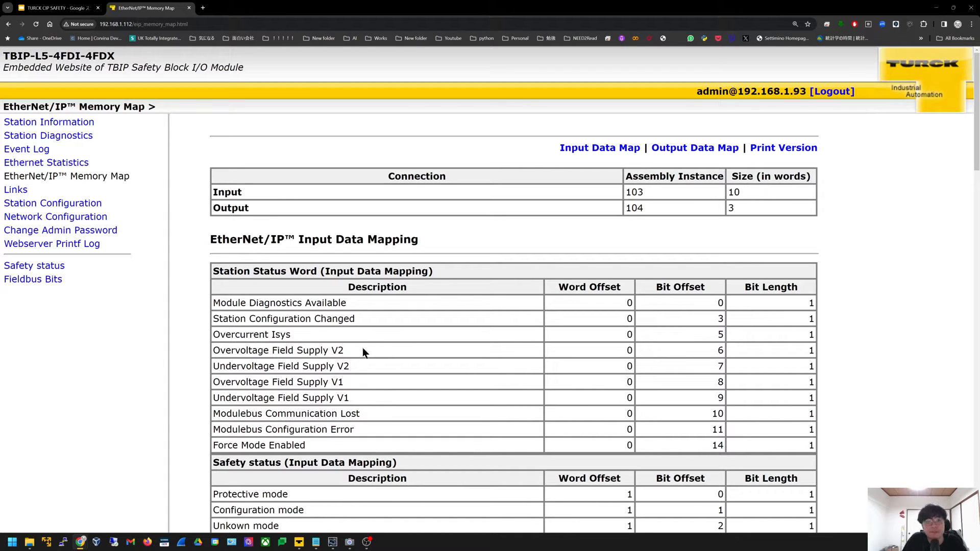
scroll(286, 256, "down", 3)
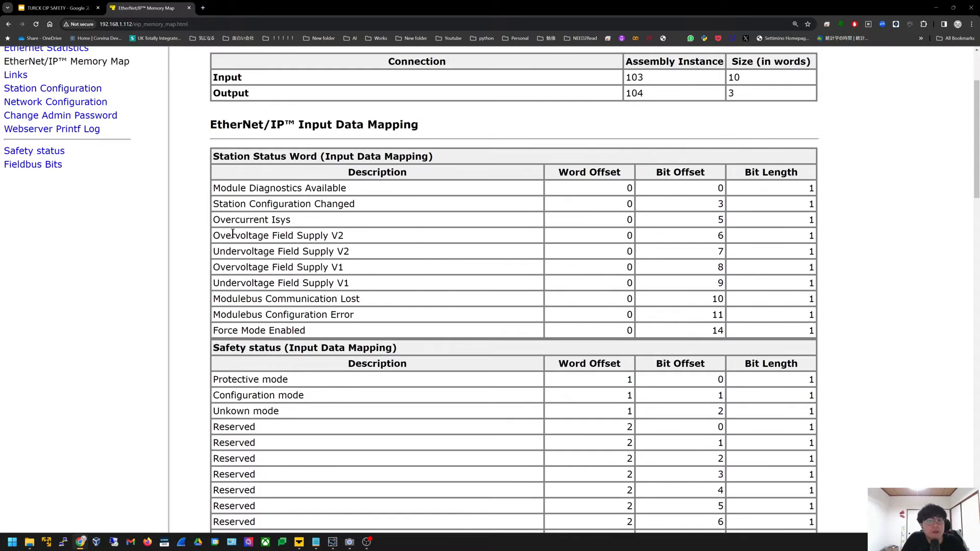
scroll(173, 220, "up", 2)
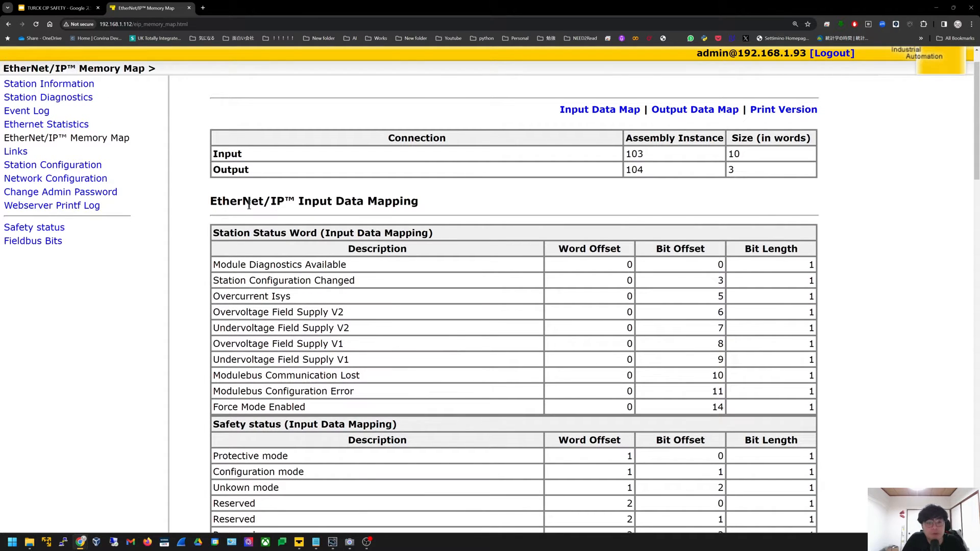
Go to Station Configuration, then Network Configuration, showing IP 192.168.1.112 and the SNN
left_click(65, 167)
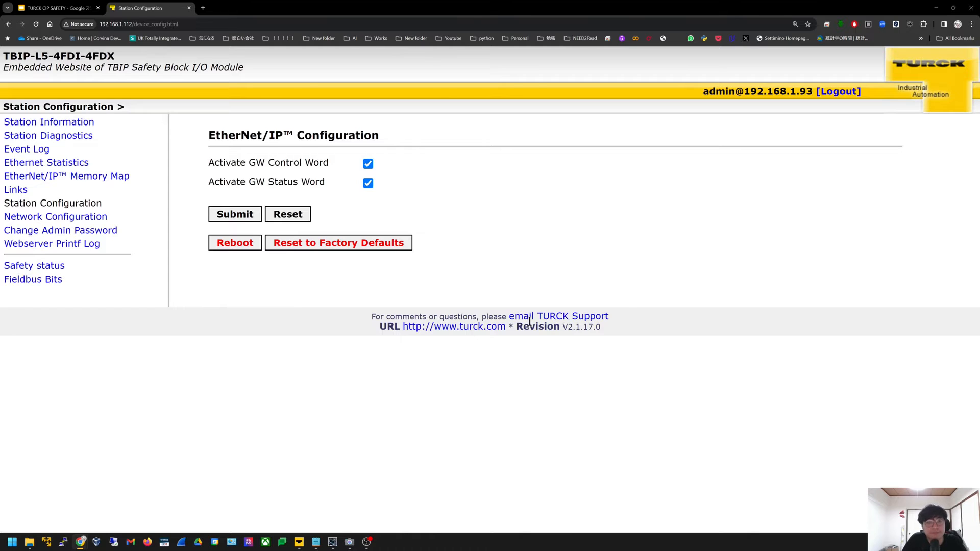
left_click(96, 223)
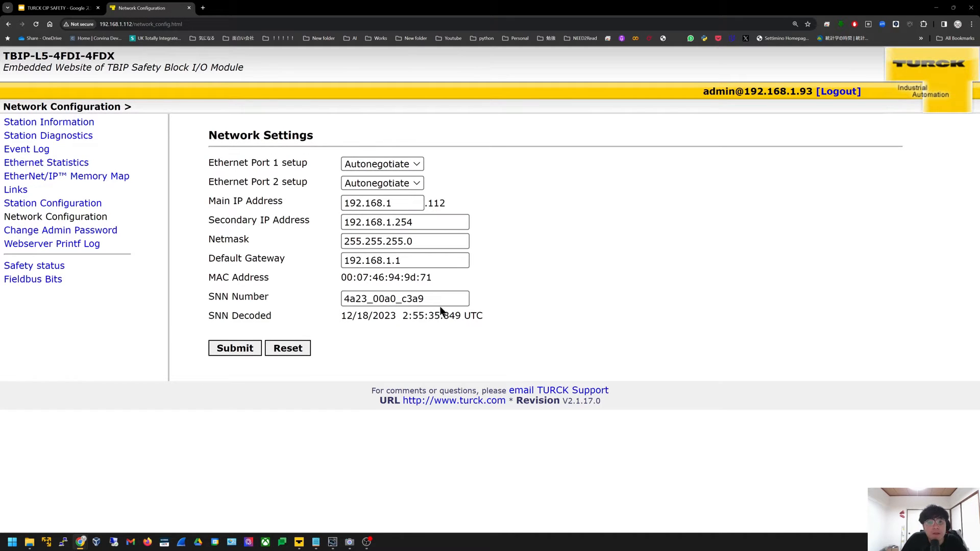
Select the SNN Number value on the Network Settings page
left_click_drag(435, 301, 302, 299)
left_click(532, 291)
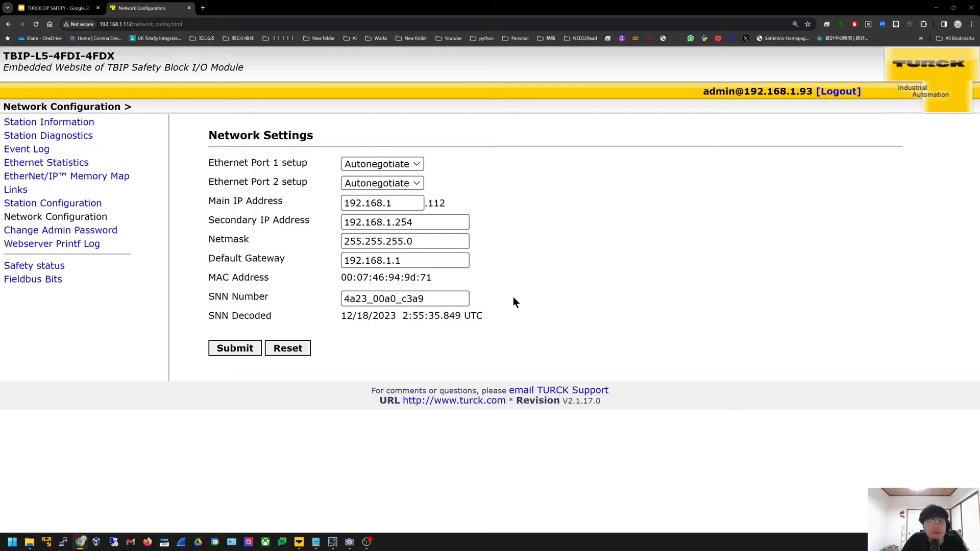
left_click(453, 300)
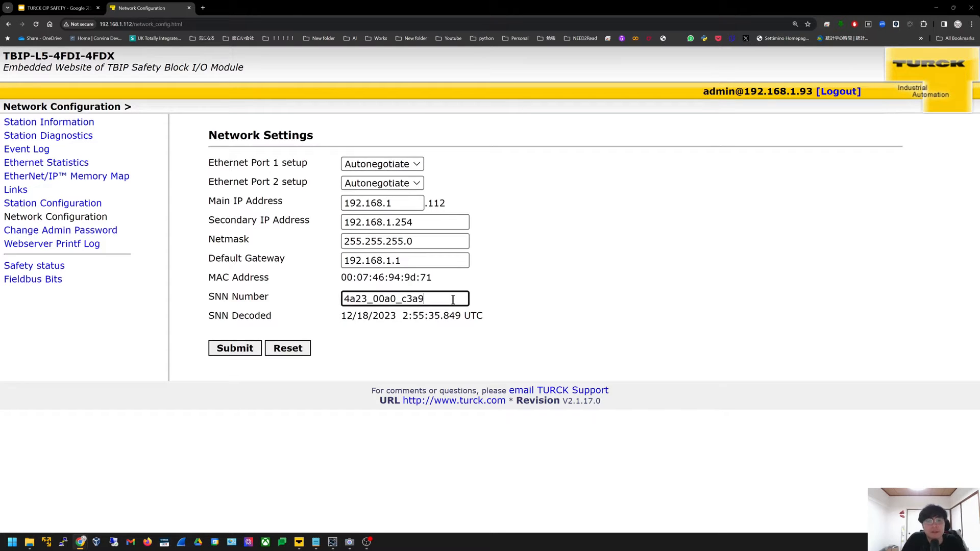
left_click(552, 302)
left_click_drag(442, 298, 218, 277)
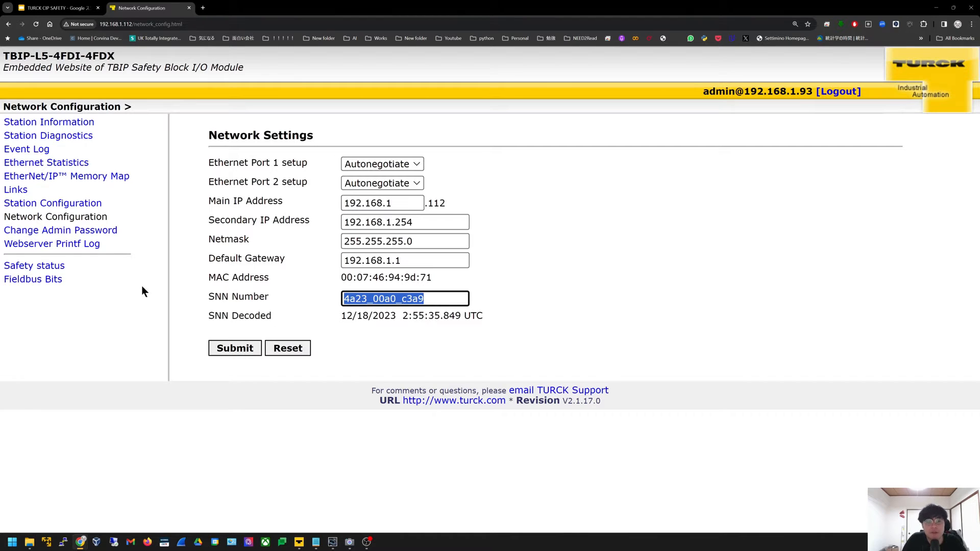
Open the Safety status Inputs page, showing Protective mode active
left_click(106, 310)
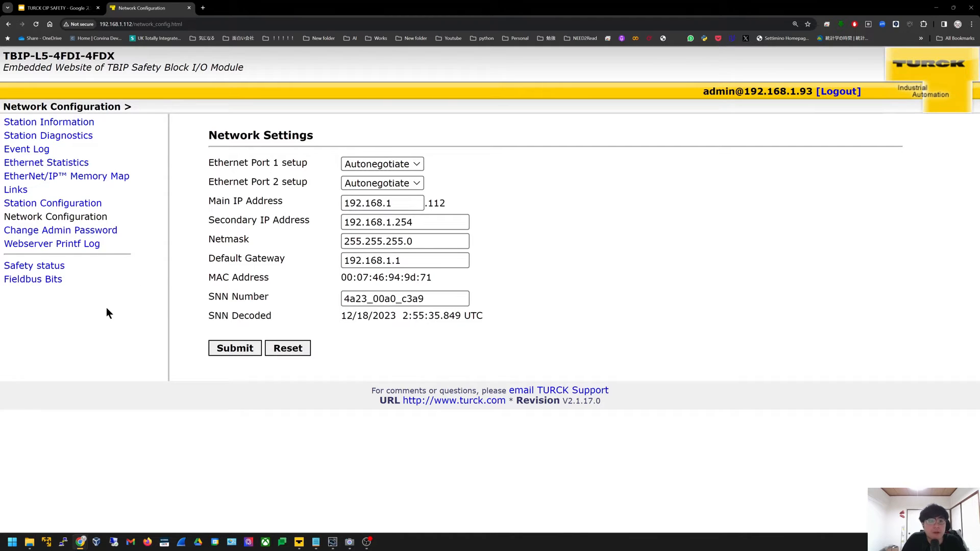
left_click(32, 267)
left_click(35, 278)
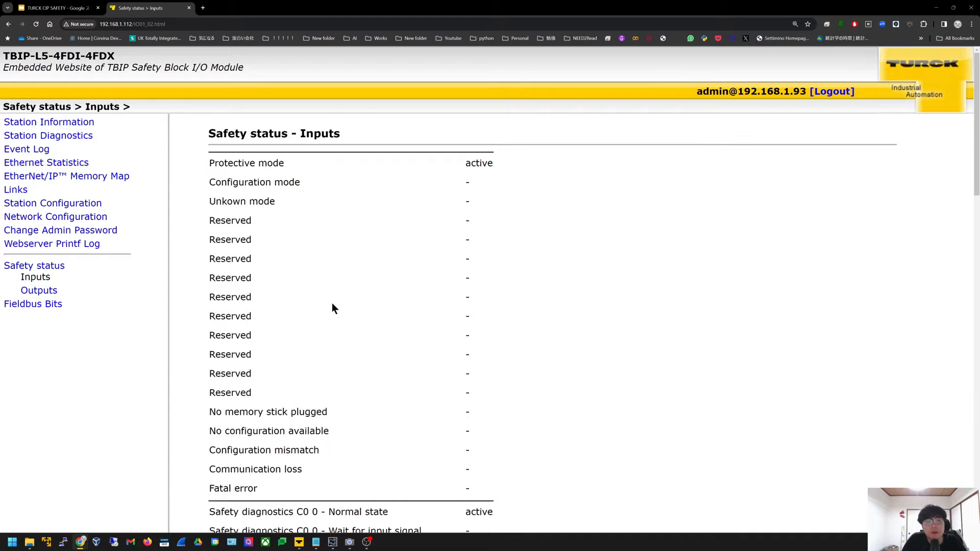
View the Fieldbus Bits output and input pages
scroll(332, 296, "down", 3)
scroll(332, 291, "up", 2)
left_click(61, 274)
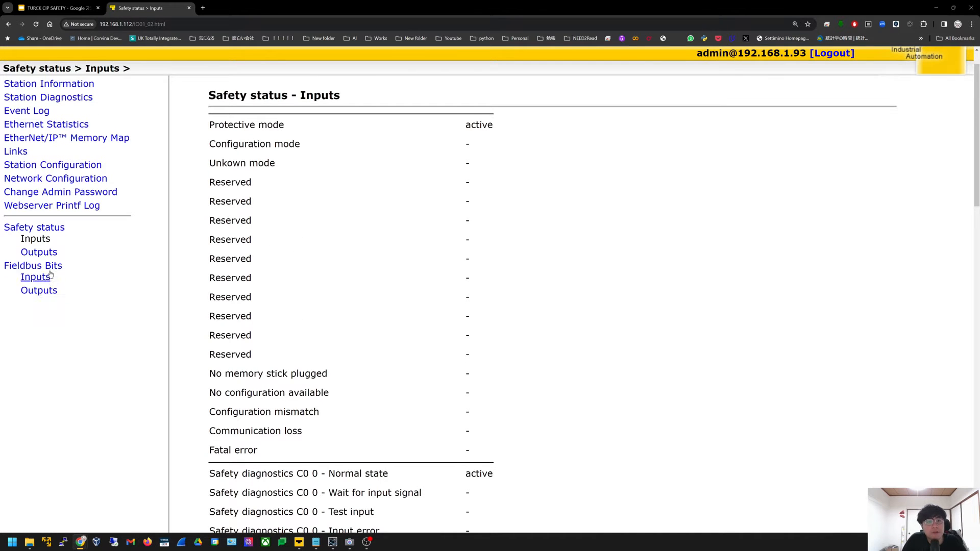
left_click(36, 278)
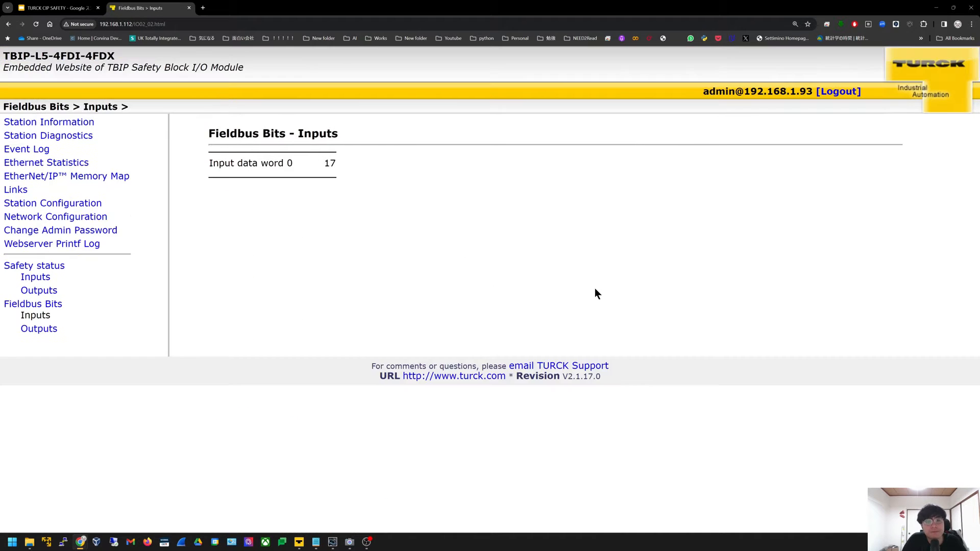
left_click(42, 330)
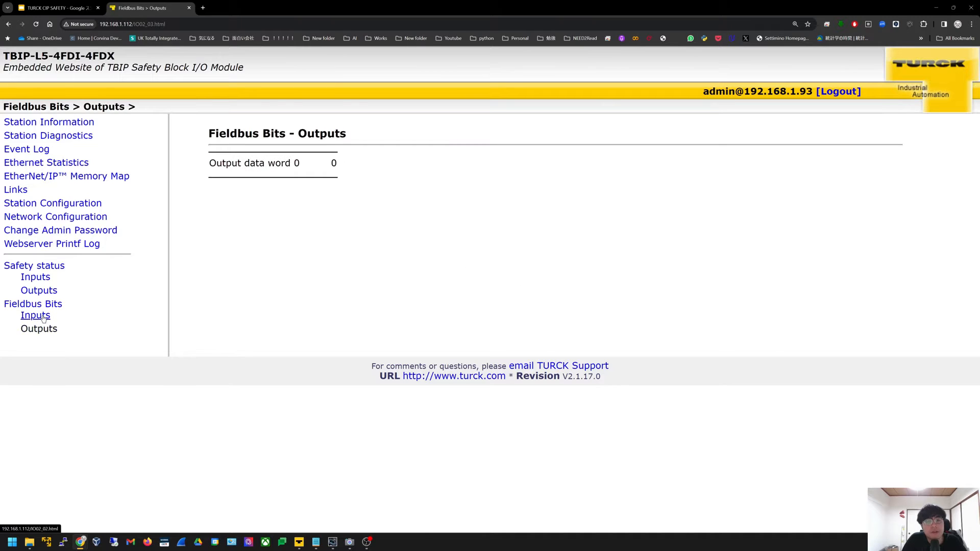
left_click(45, 318)
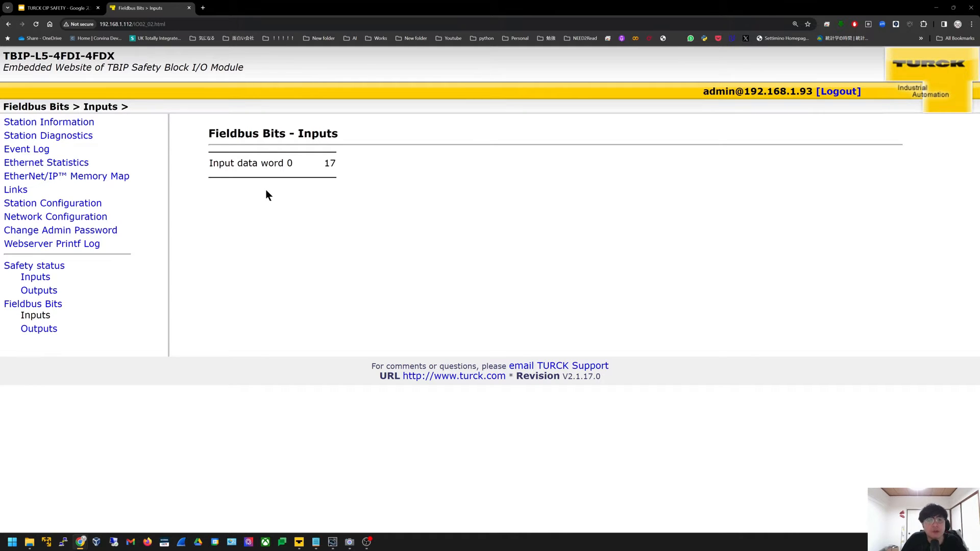
Review Station Information, memory map and network configuration, then return to Sysmac Studio
left_click(94, 124)
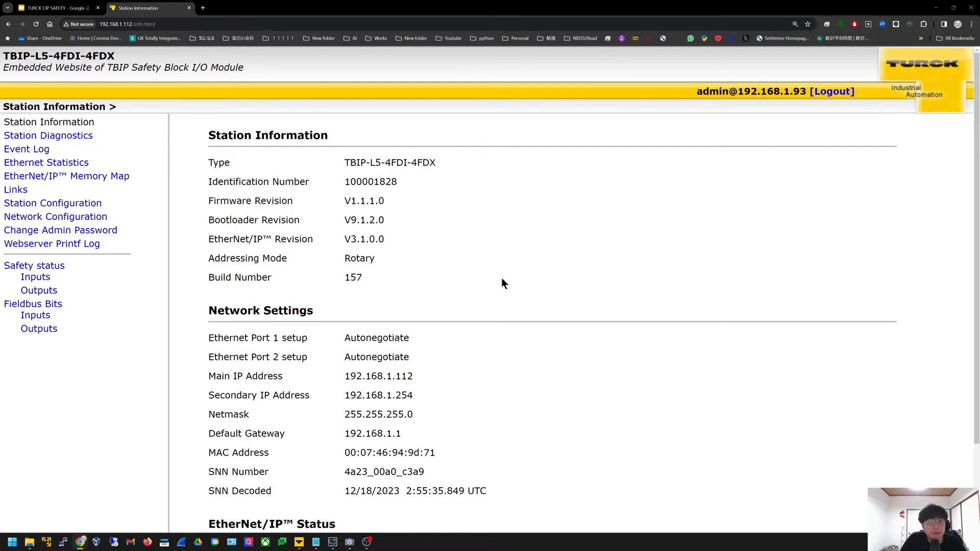
left_click(76, 176)
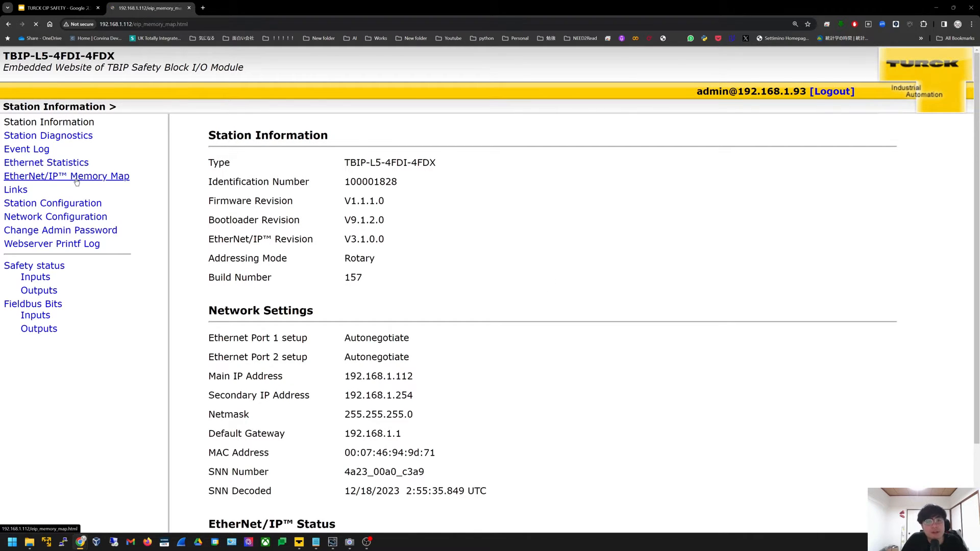
left_click(79, 204)
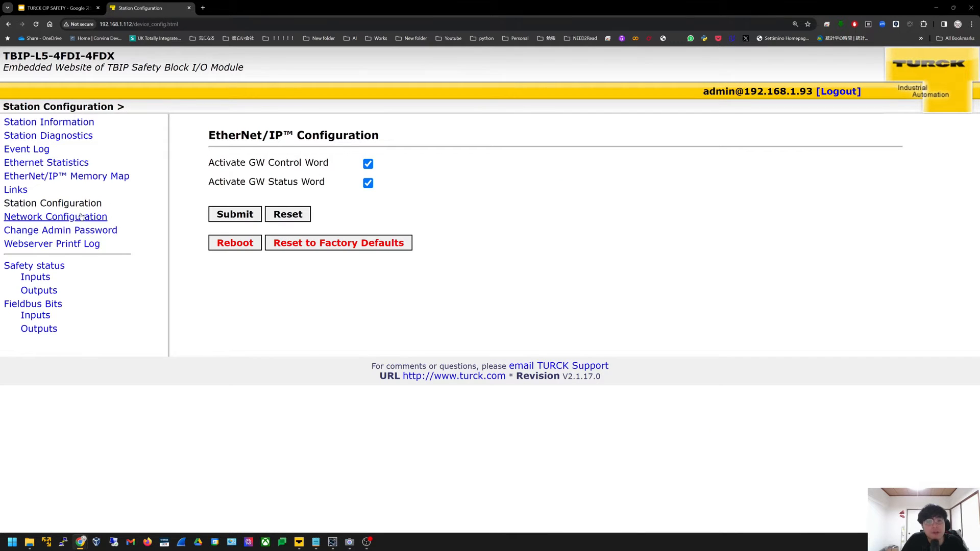
left_click(80, 218)
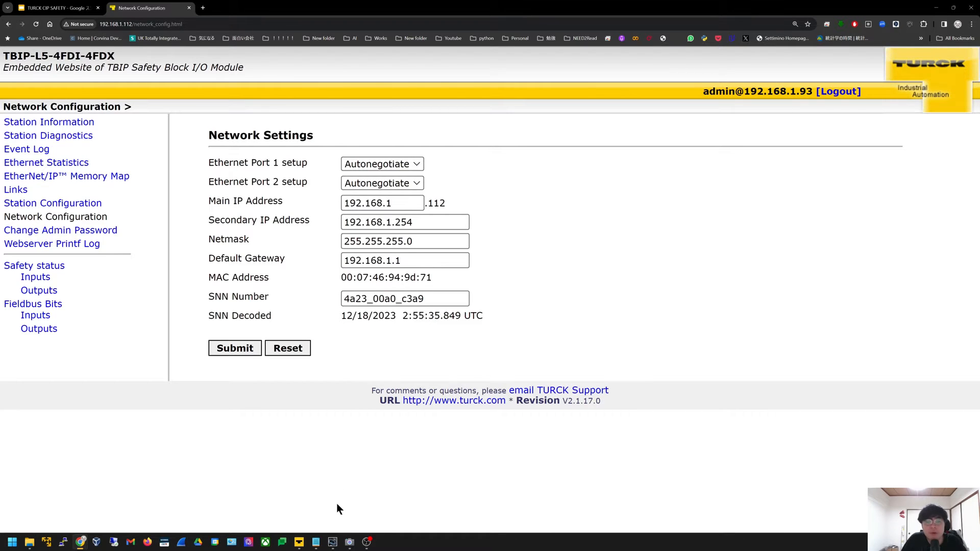
left_click(333, 542)
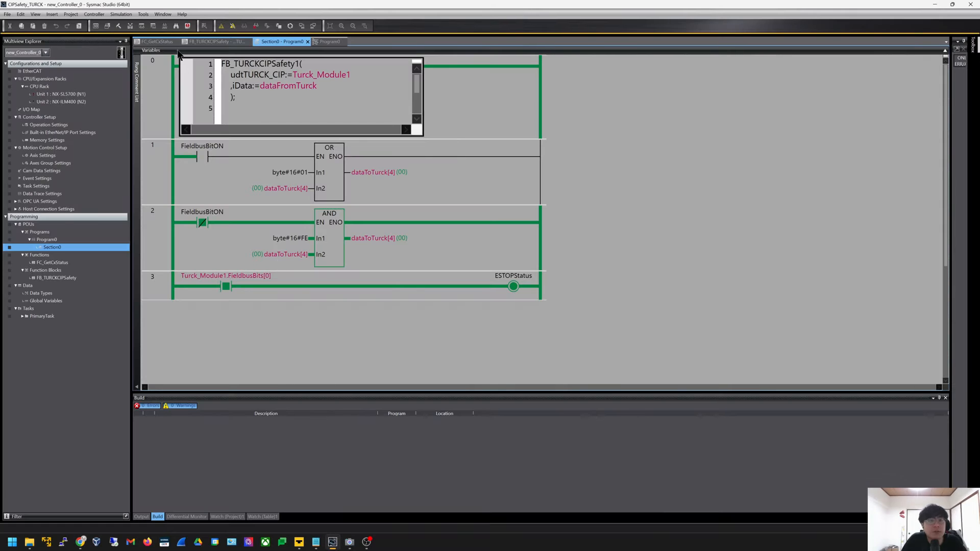
Go offline and open Built-in EtherNet/IP Port Settings, showing Port 1 at 192.168.1.39
left_click(231, 26)
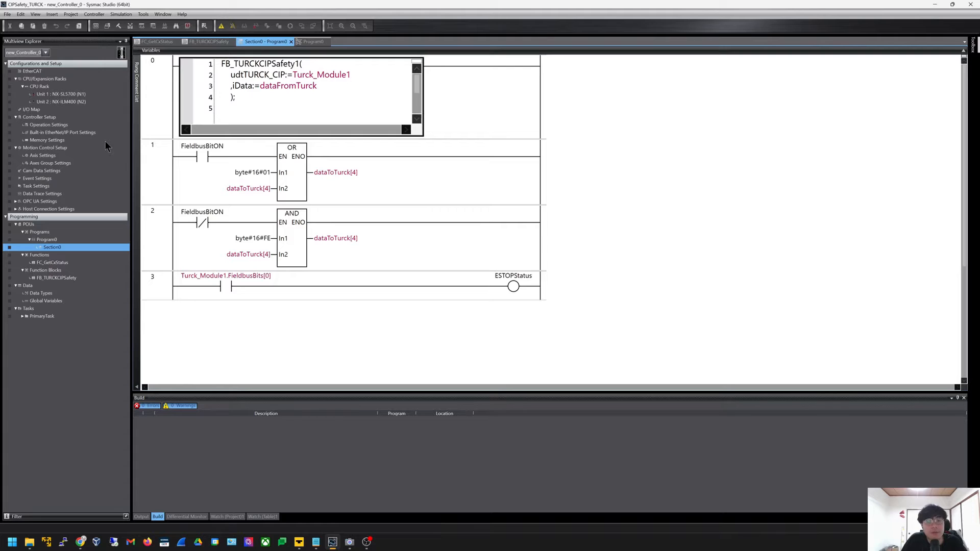
left_click(68, 117)
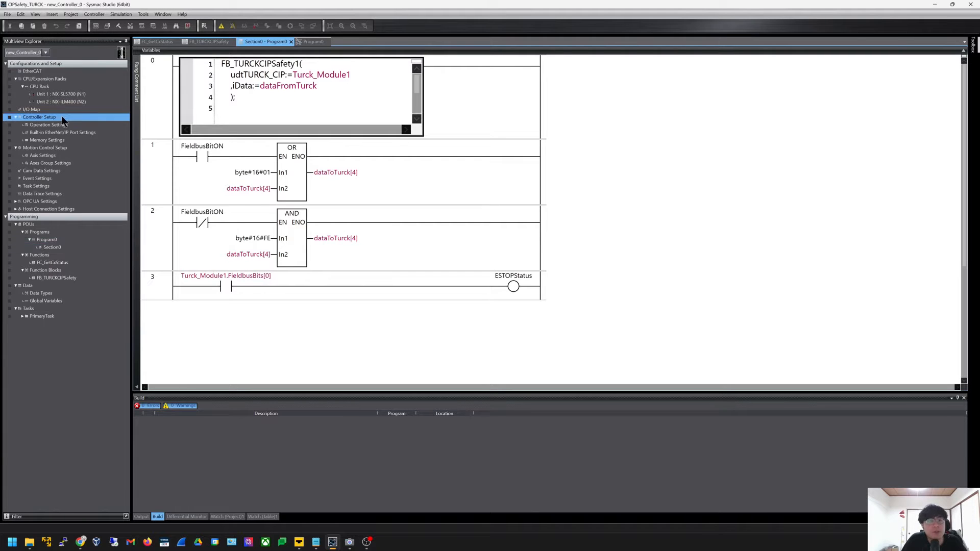
left_click(75, 126)
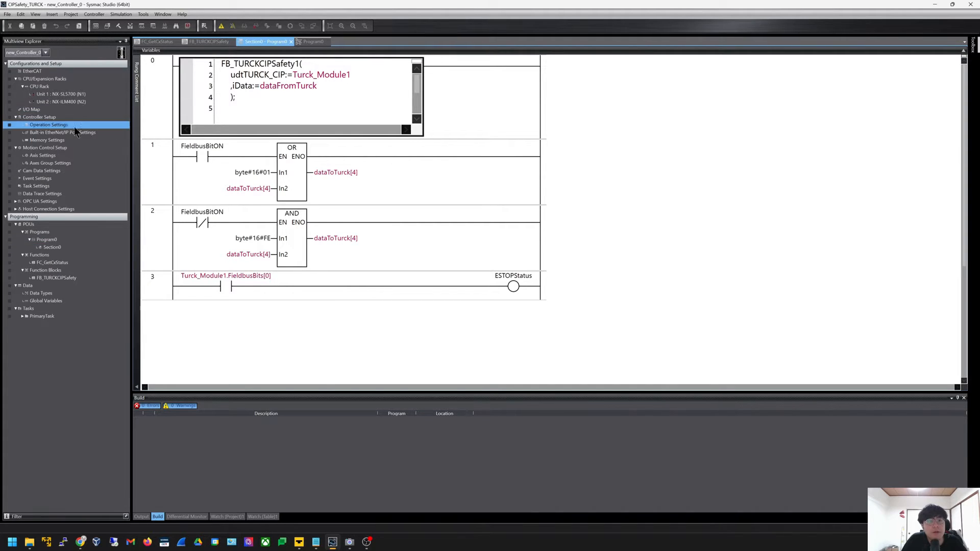
left_click(91, 132)
double_click(102, 134)
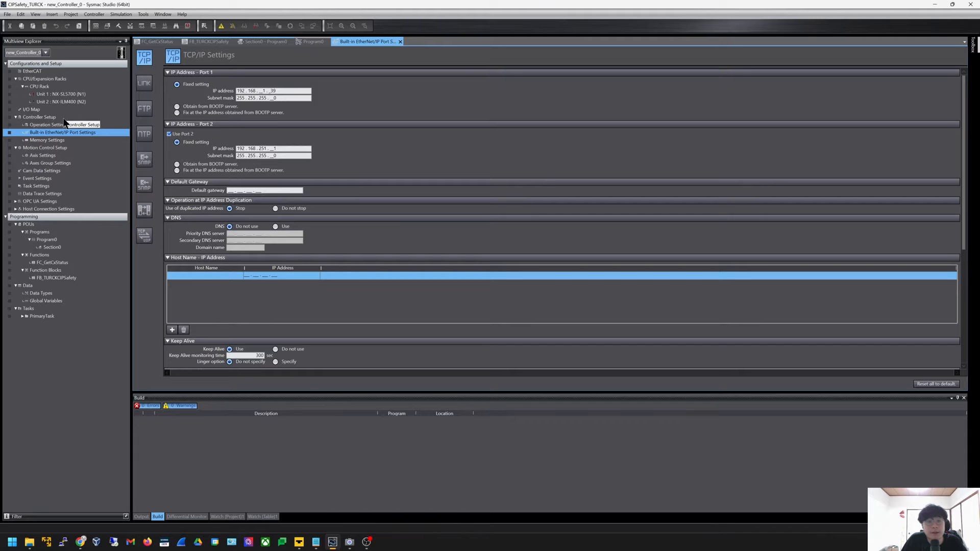
mouse_move(80, 544)
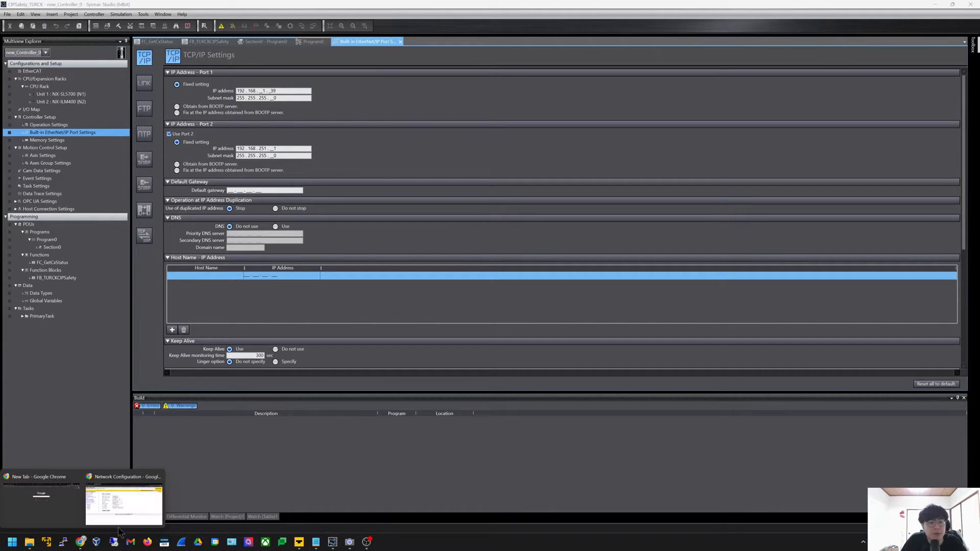
left_click(137, 509)
left_click(59, 7)
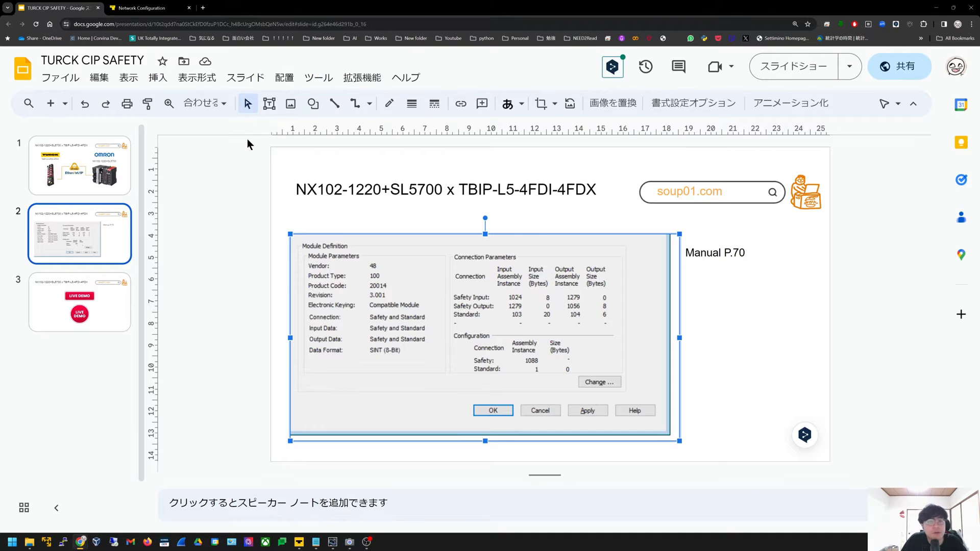
left_click(80, 165)
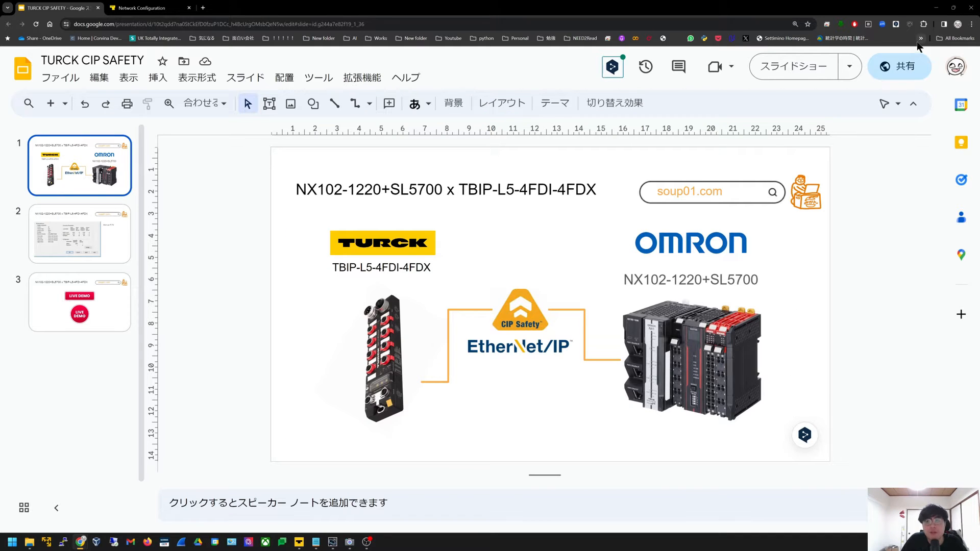
left_click(937, 8)
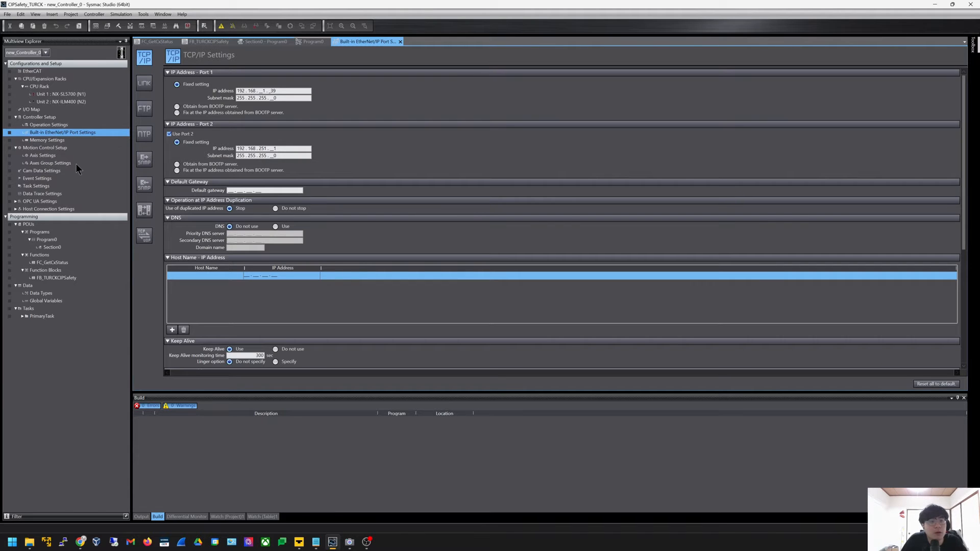
Open the CPU rack configuration containing the NX-SL5700 safety unit
left_click(57, 77)
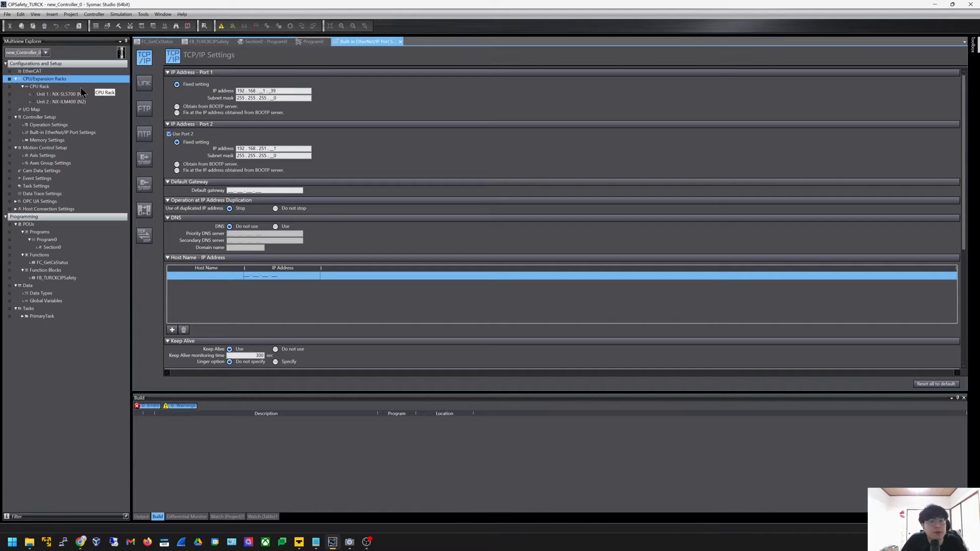
left_click(76, 94)
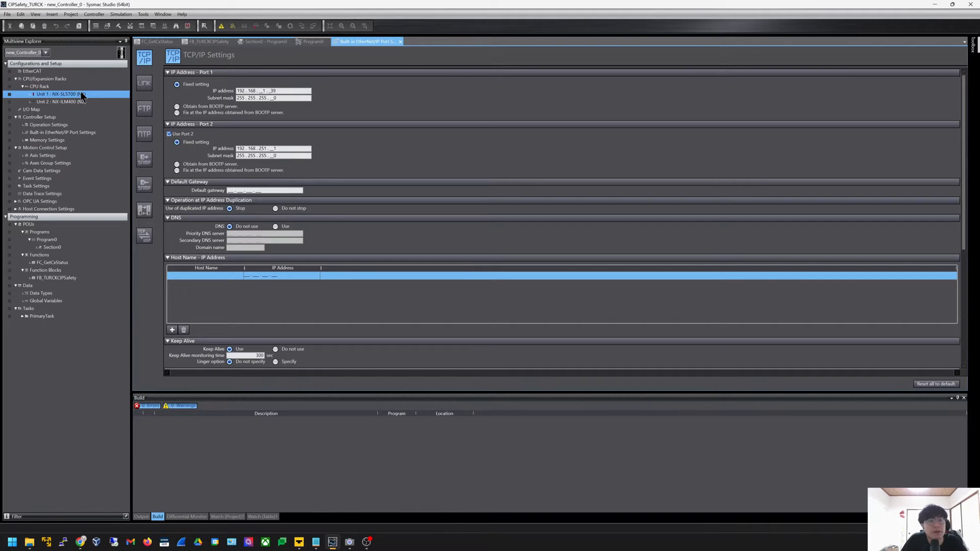
double_click(53, 86)
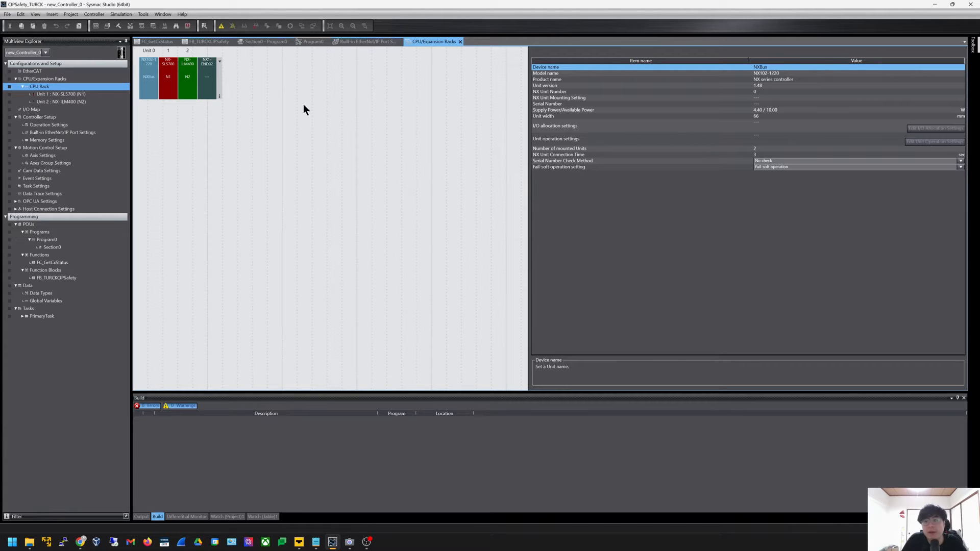
Dock and widen the Toolbox, filter to Safety CPU Device, and show all versions
left_click(973, 46)
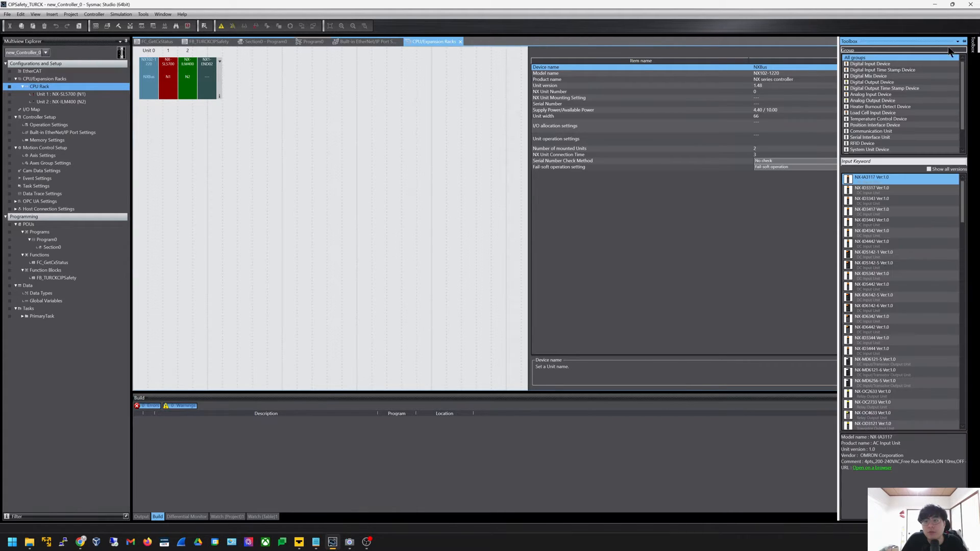
left_click(964, 41)
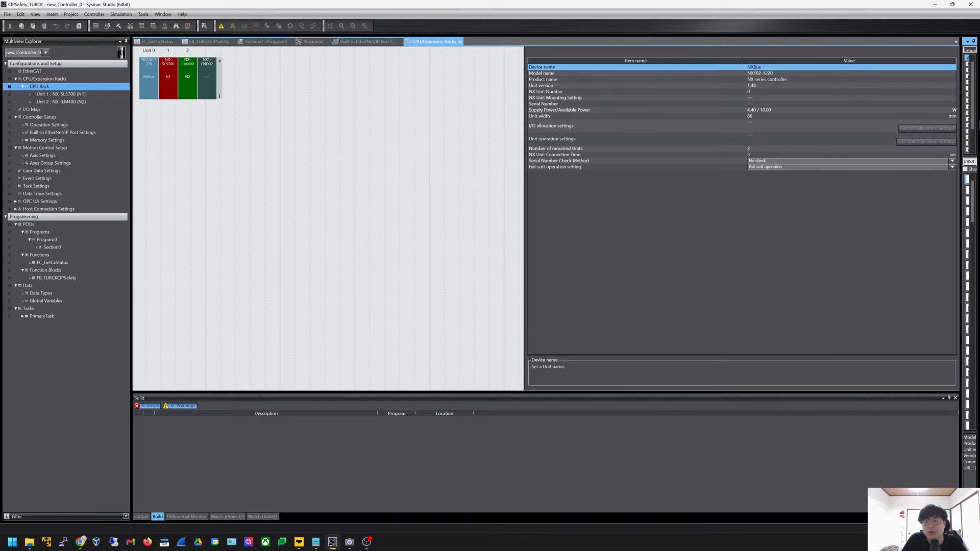
left_click_drag(959, 111, 739, 97)
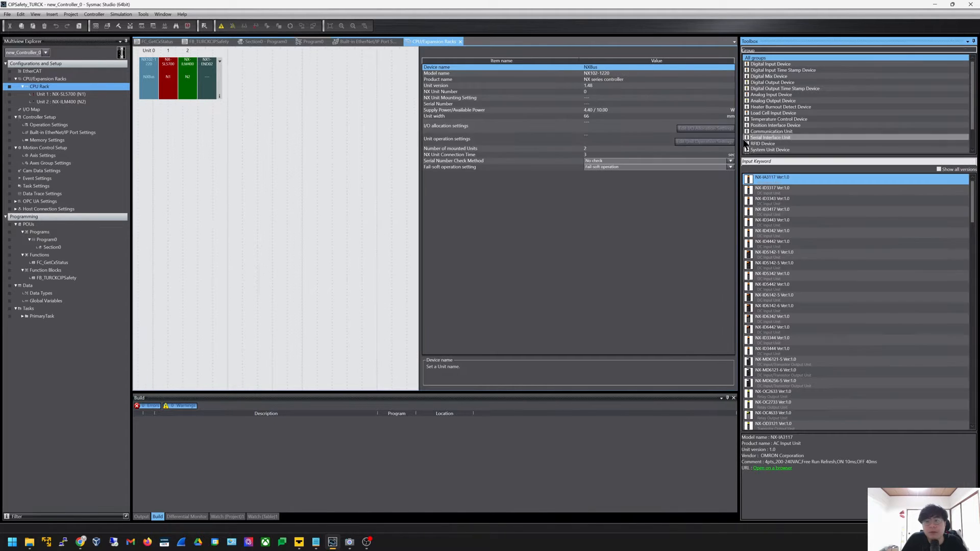
left_click(420, 146)
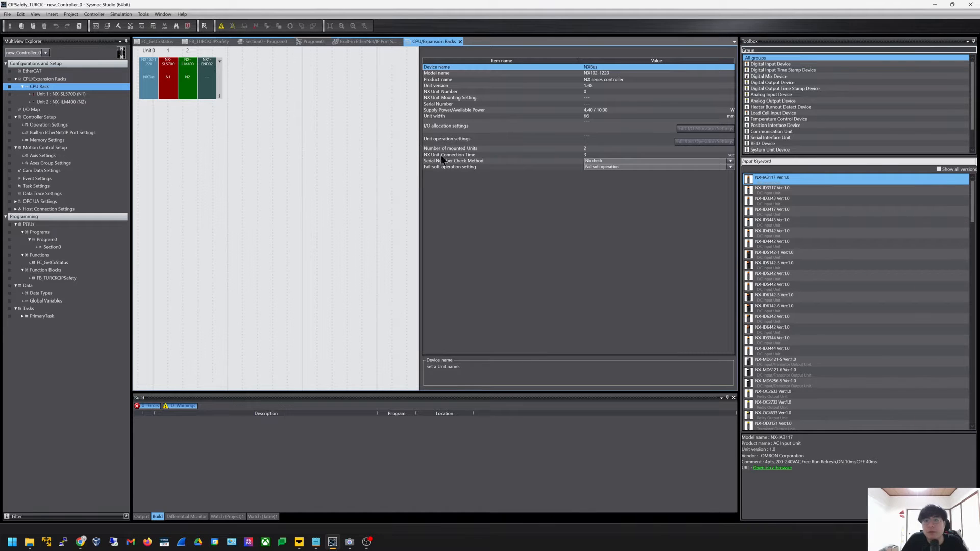
scroll(789, 146, "down", 1)
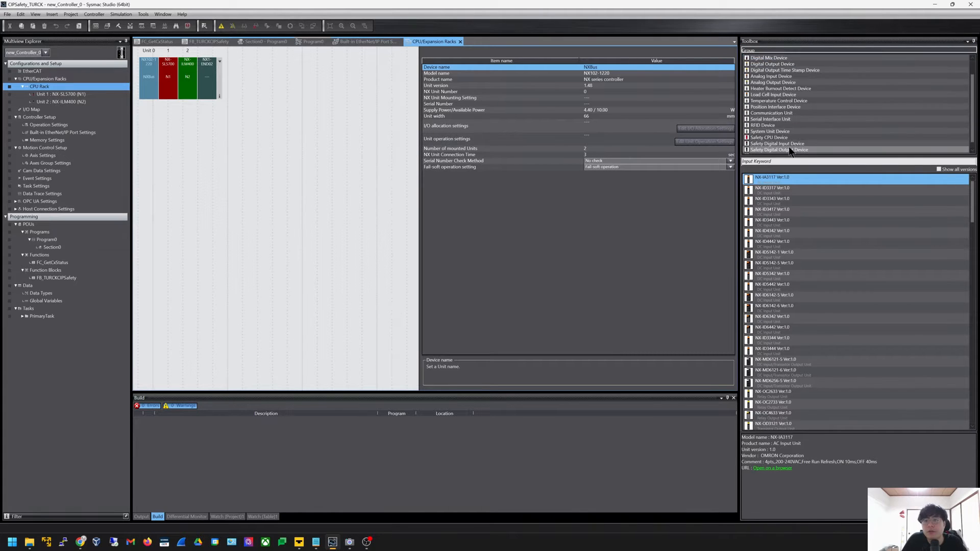
scroll(789, 146, "down", 1)
left_click(794, 132)
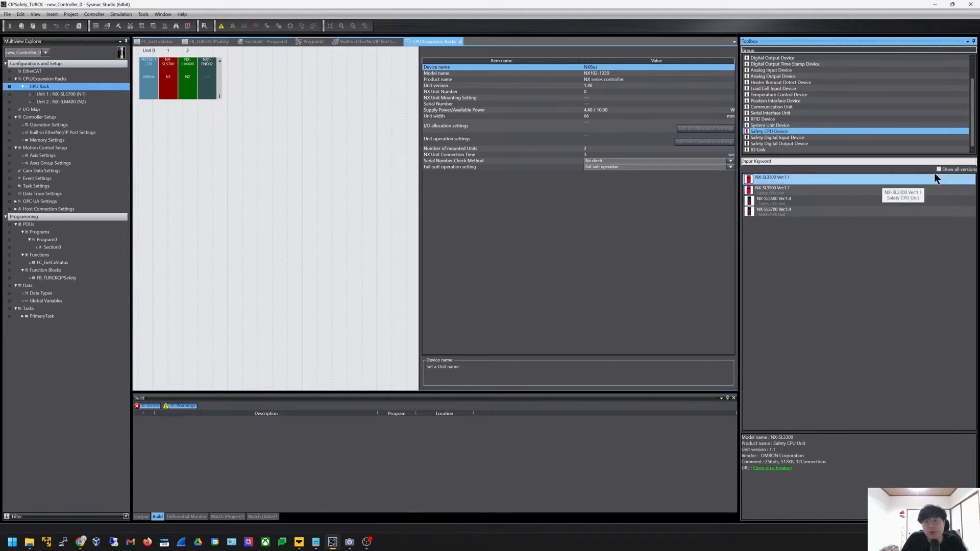
left_click(956, 170)
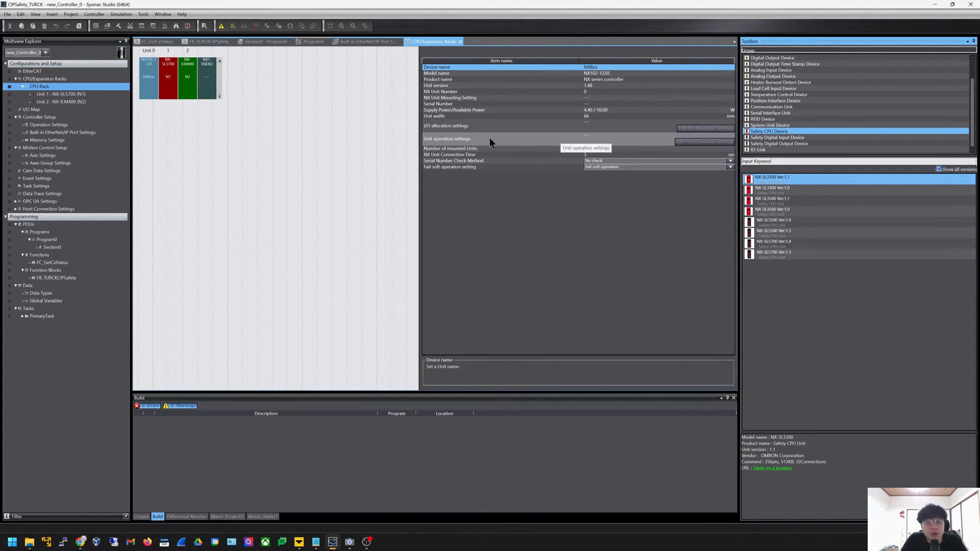
left_click(354, 173)
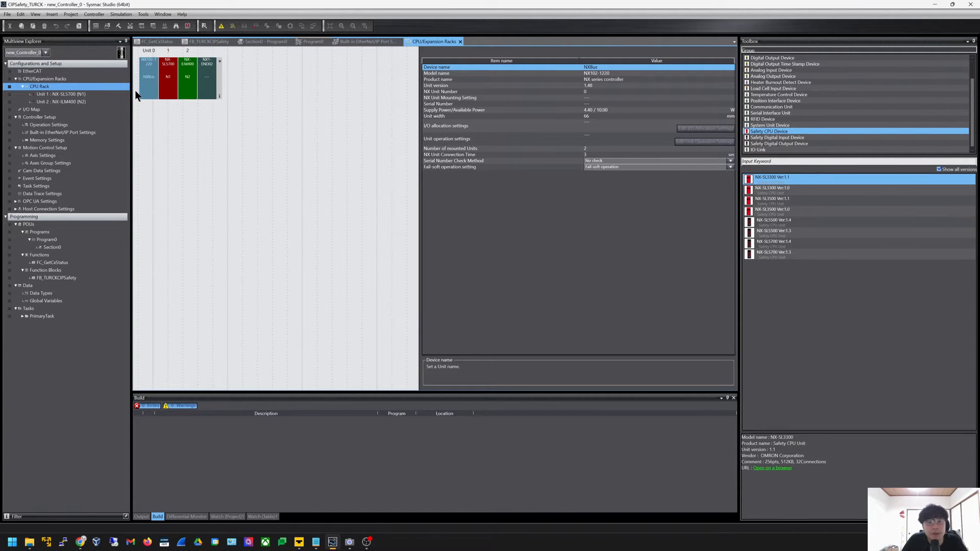
Switch the project controller selection to new_SafetyCPU0
left_click(40, 53)
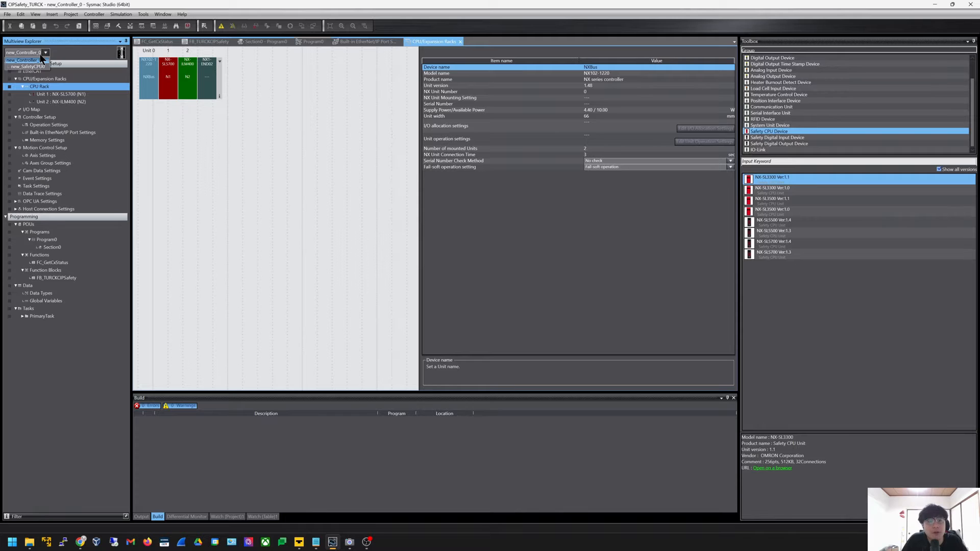
left_click(142, 82)
left_click(197, 134)
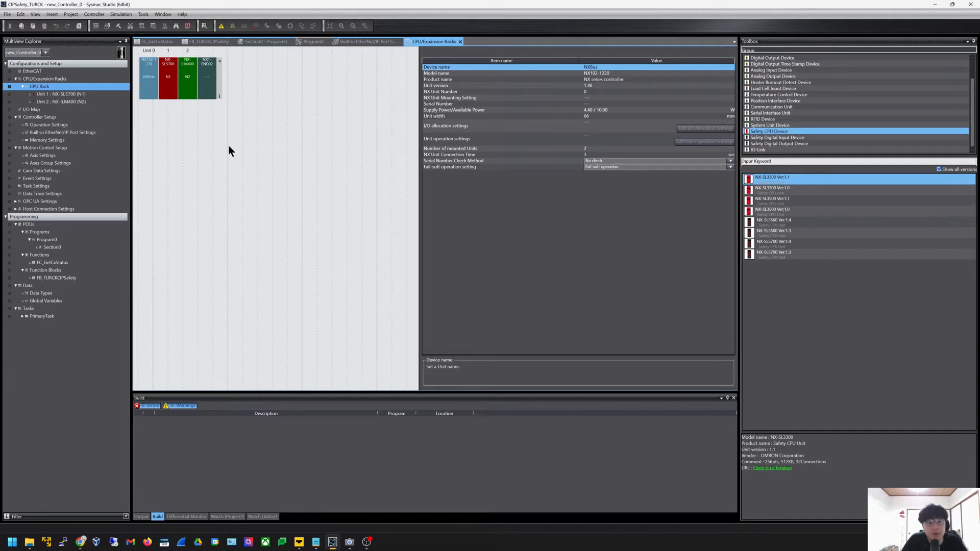
left_click(46, 52)
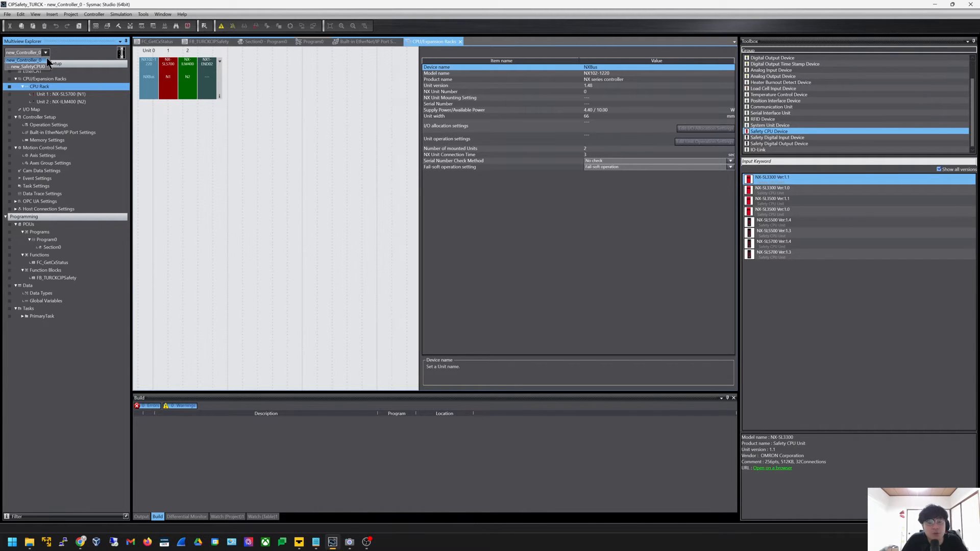
left_click(19, 69)
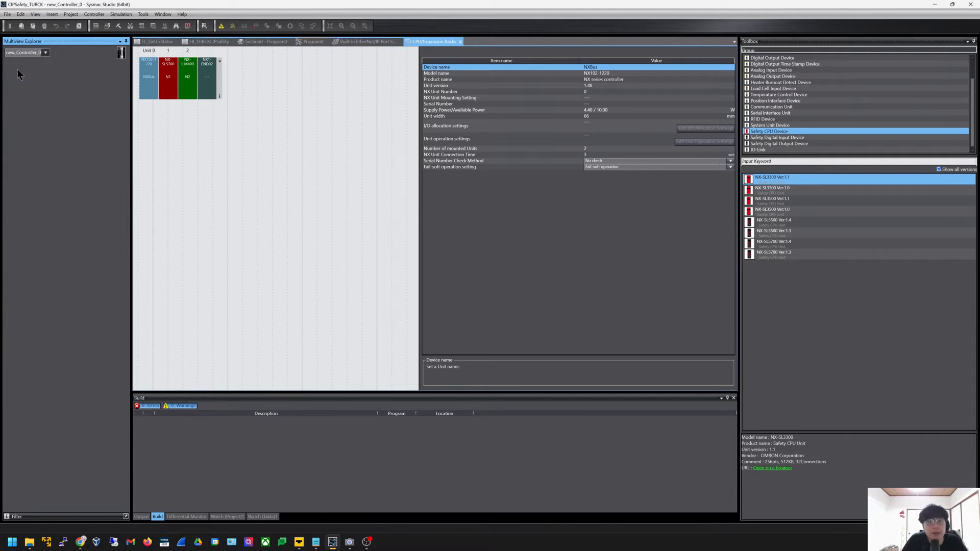
Close the open editor tabs and show new_SafetyCPU0's configuration tree
left_click(375, 206)
right_click(446, 43)
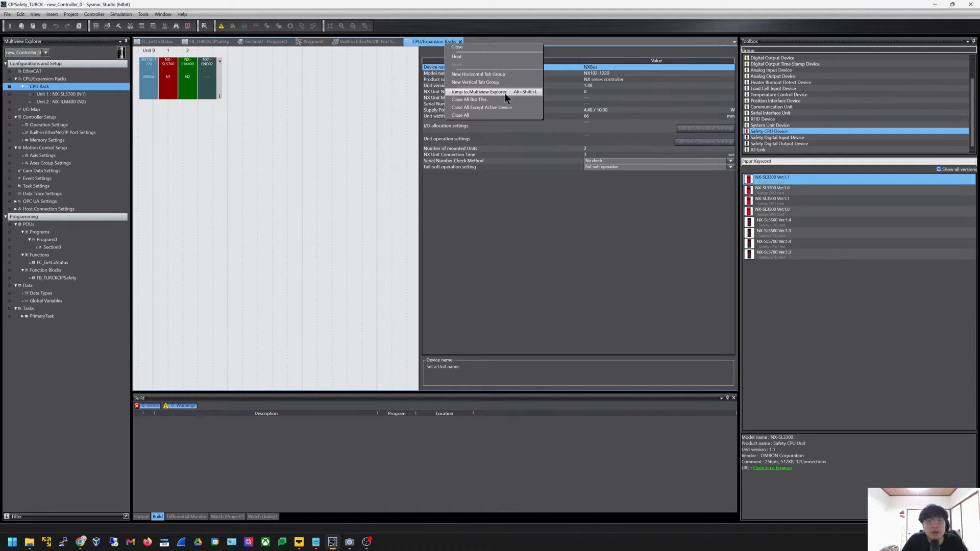
left_click(504, 115)
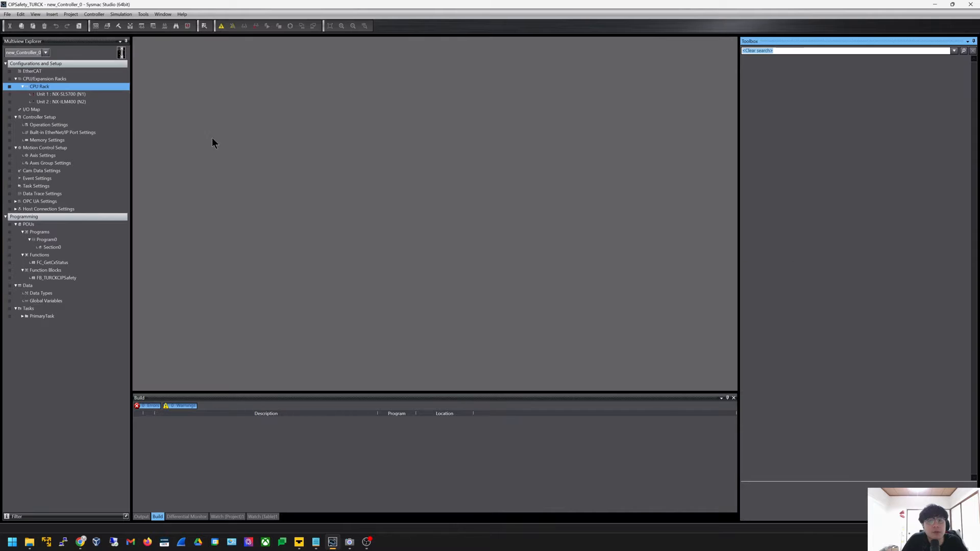
left_click(45, 53)
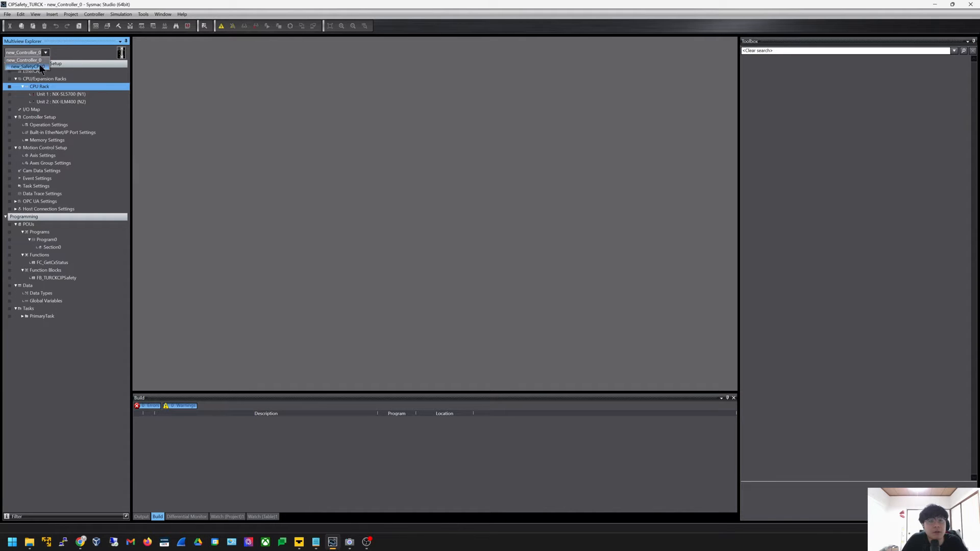
left_click(37, 67)
left_click(63, 132)
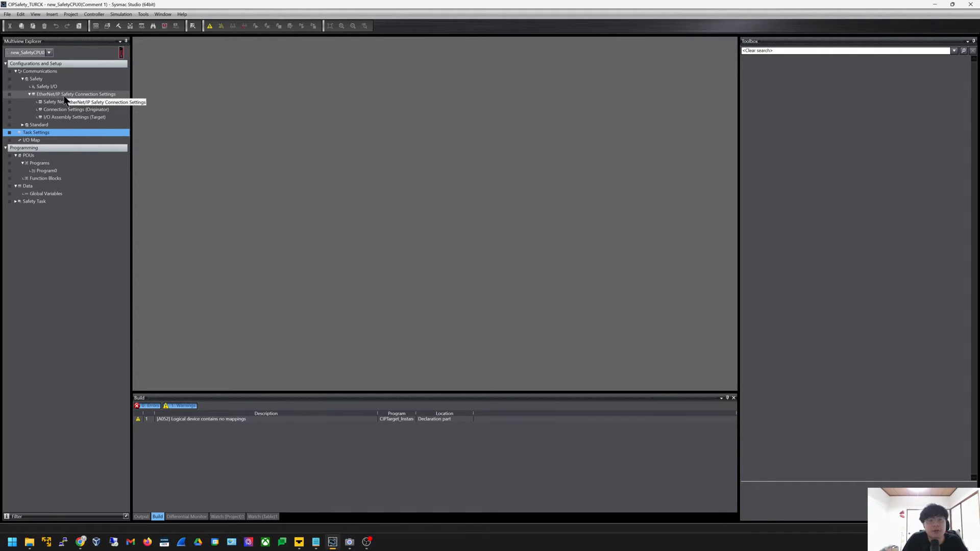
Expand EtherNet/IP Safety Connection Settings and open Connection Settings (Originator)
left_click(45, 79)
left_click(44, 71)
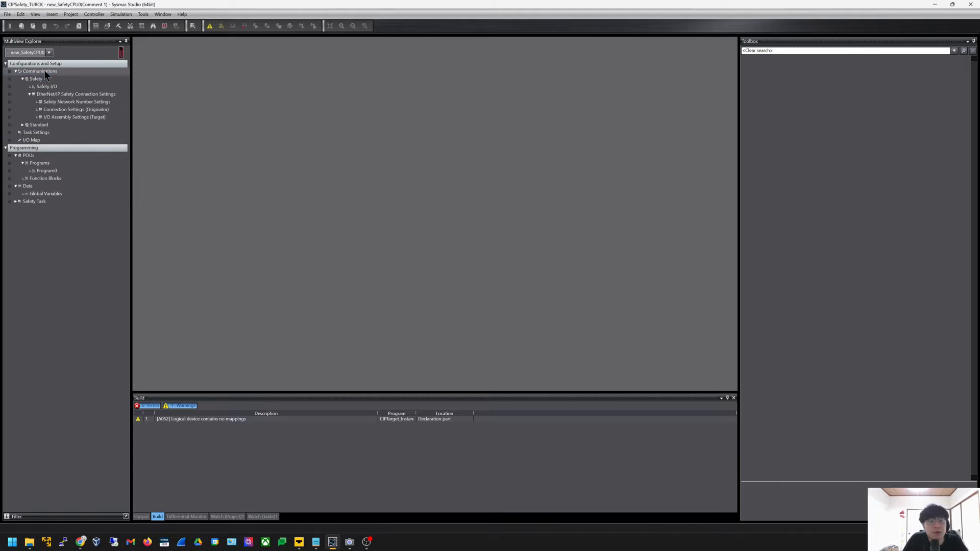
left_click(86, 96)
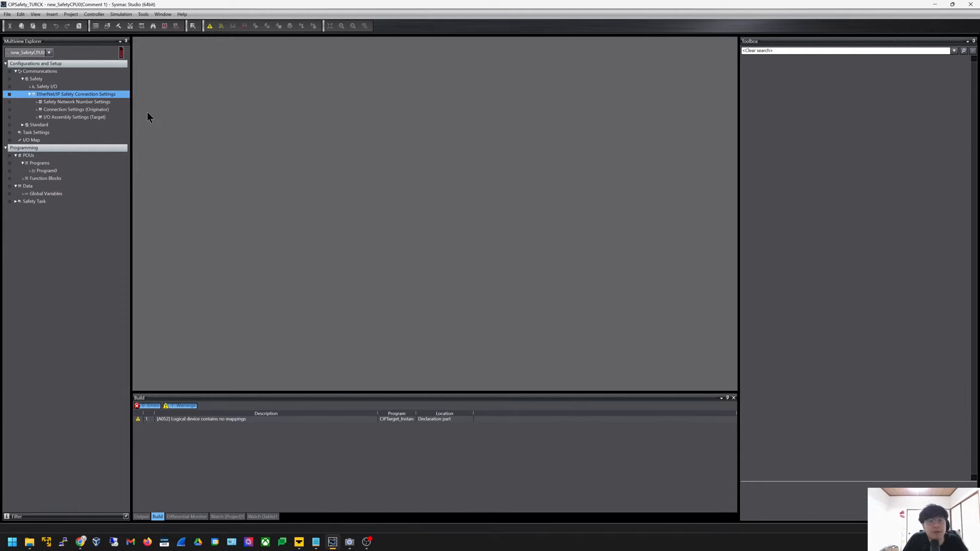
left_click(93, 112)
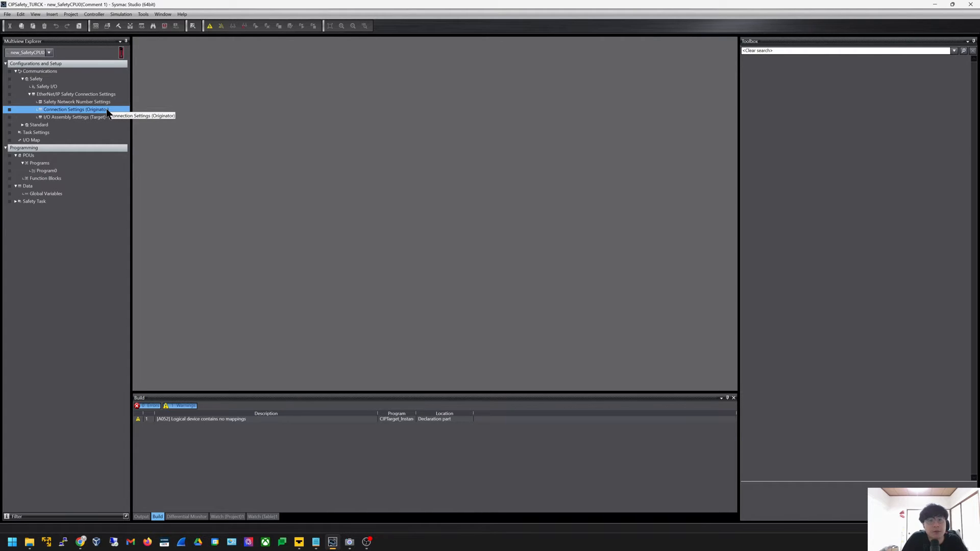
left_click(102, 119)
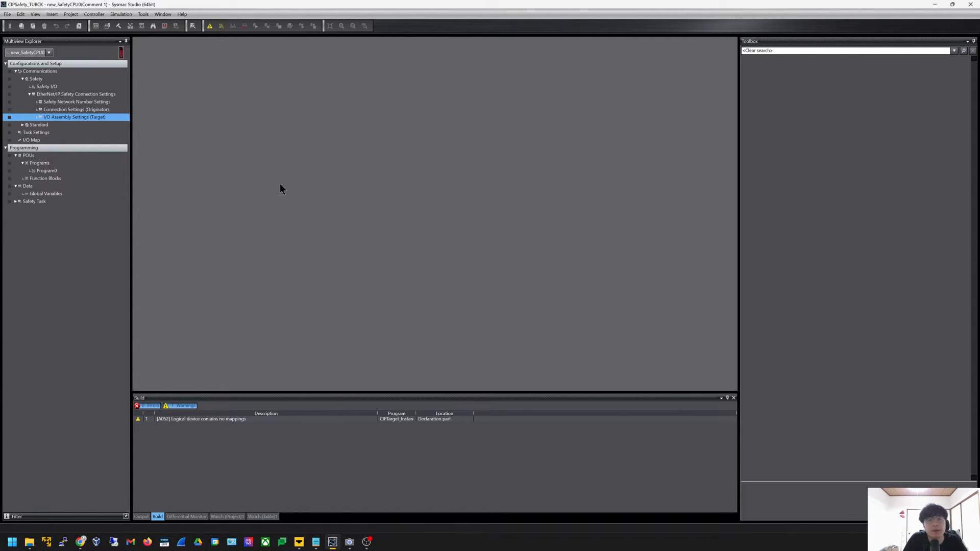
double_click(110, 110)
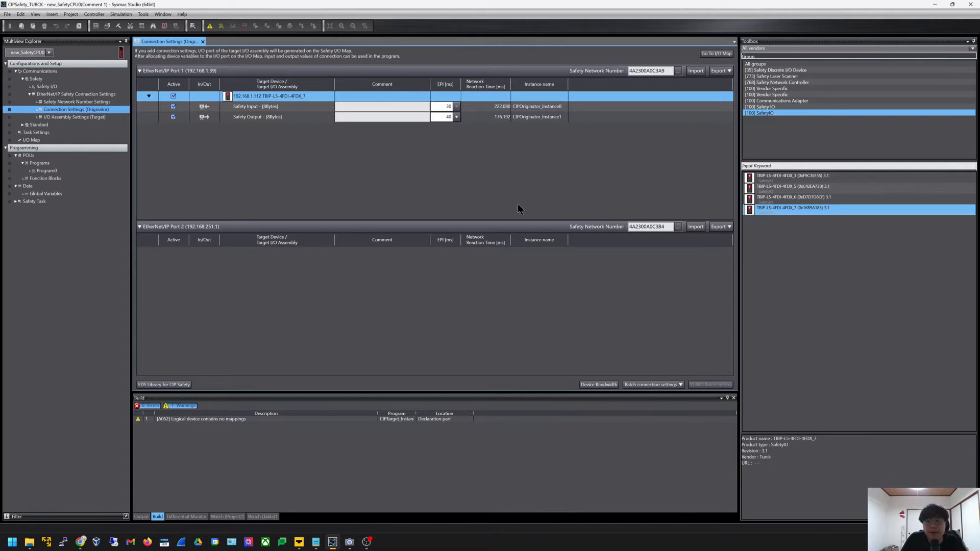
Start a New EDS file from the CIP Safety EDS library and enlarge its form
left_click(161, 386)
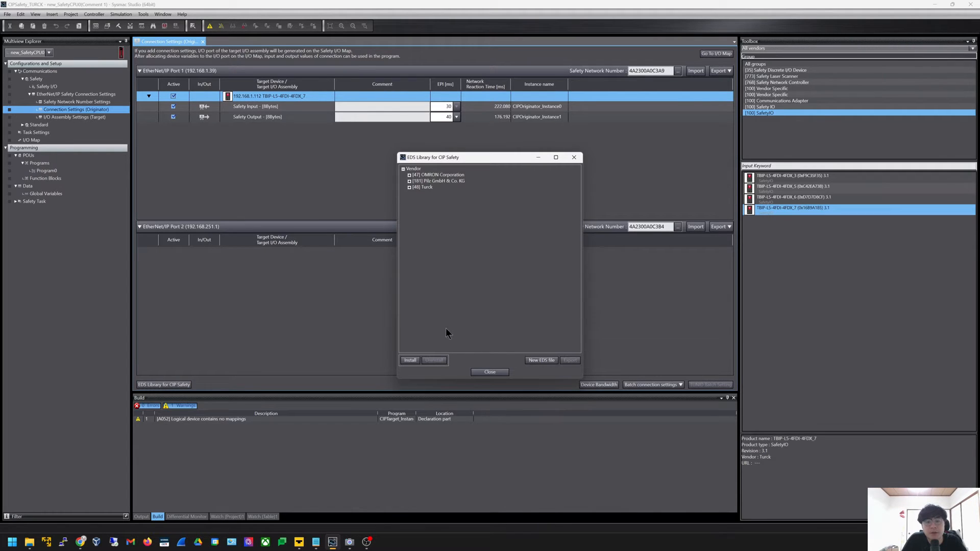
left_click(541, 361)
left_click_drag(467, 163, 426, 158)
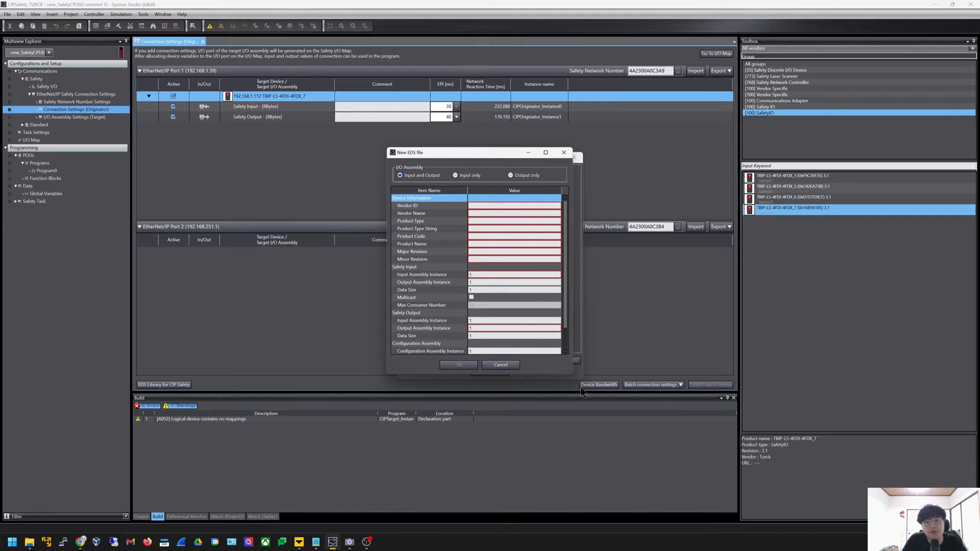
left_click_drag(572, 373, 750, 468)
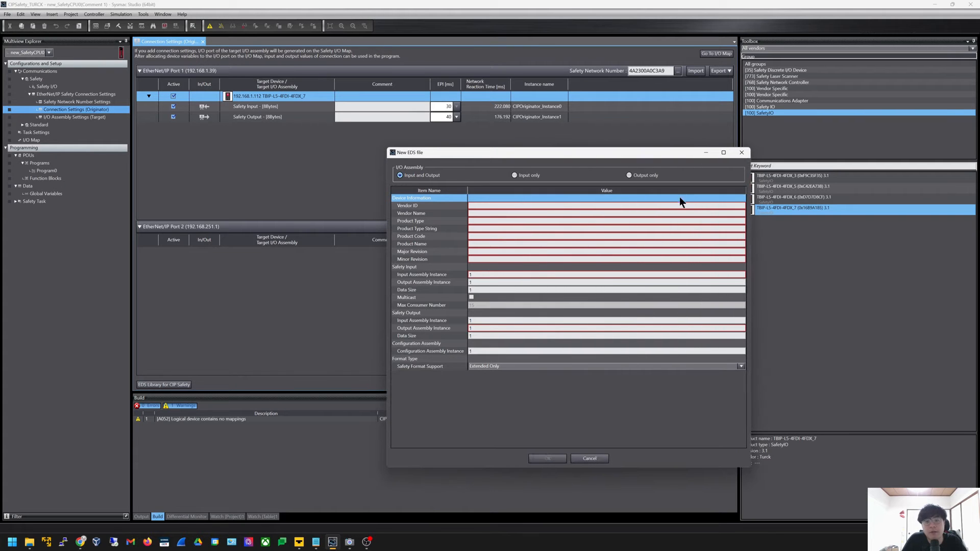
left_click_drag(632, 155, 700, 153)
key("alt+Tab")
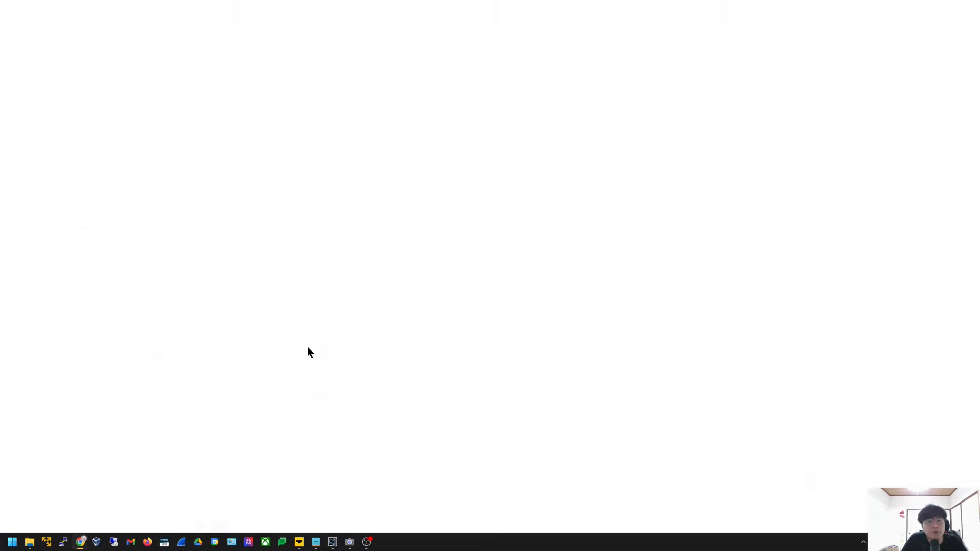
Check the reference slide and set the Vendor ID to 48
left_click(103, 234)
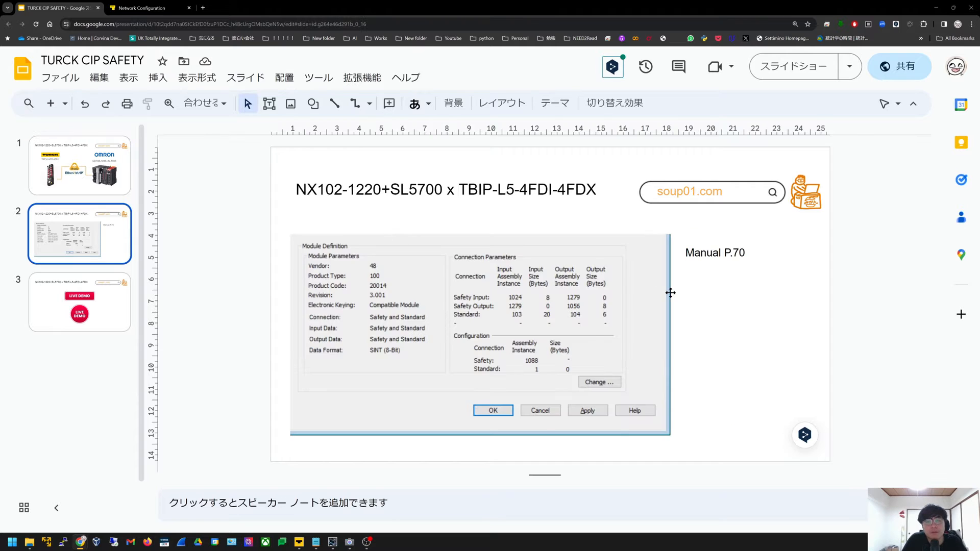
scroll(672, 294, "up", 1, "ctrl")
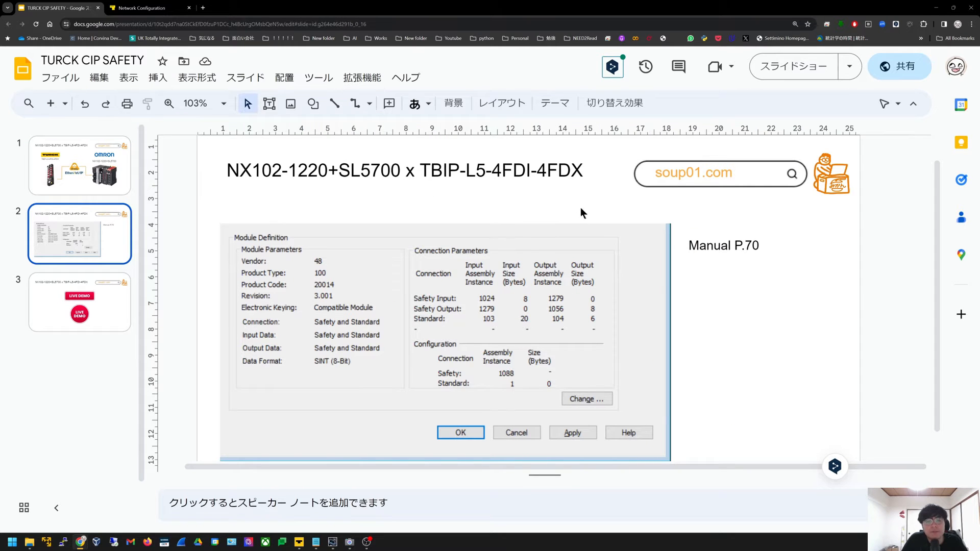
key("alt+Tab")
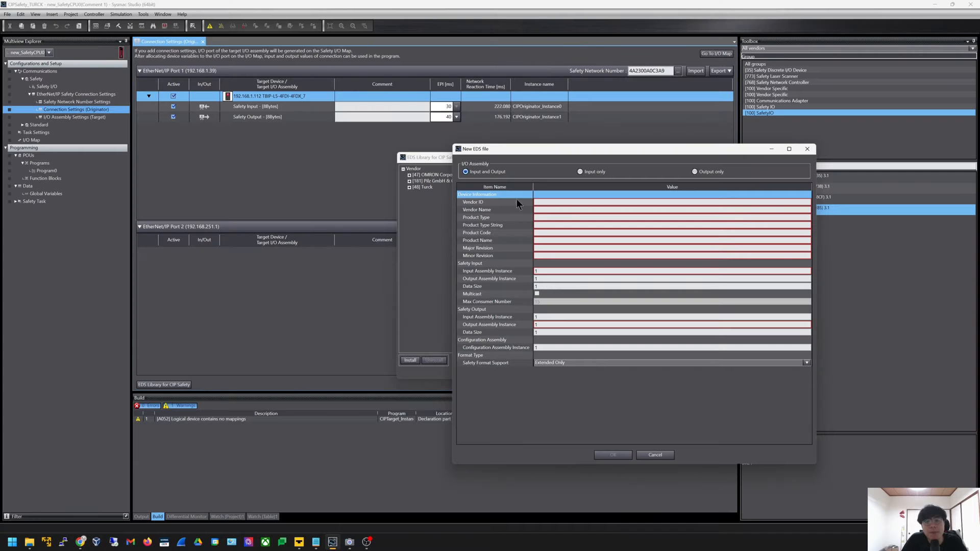
left_click(554, 203)
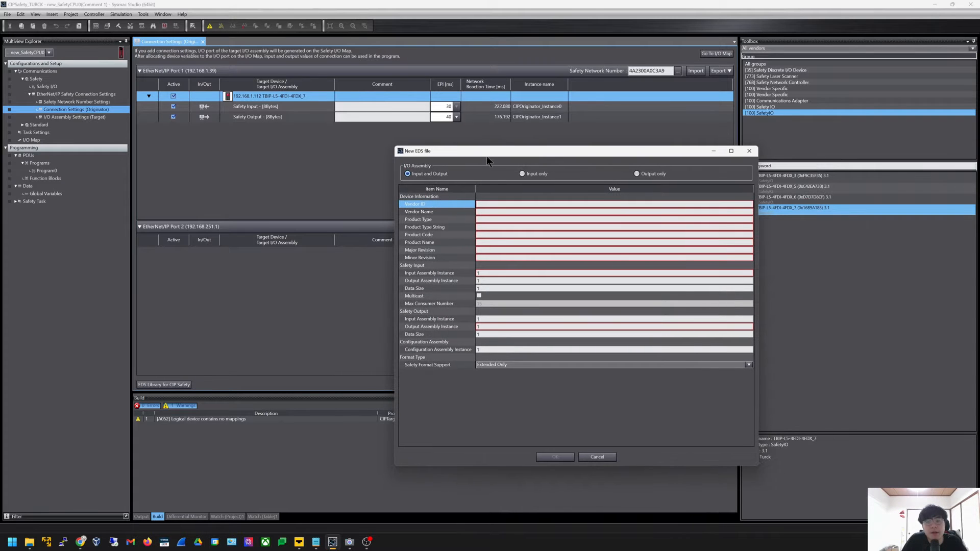
key("alt+Tab")
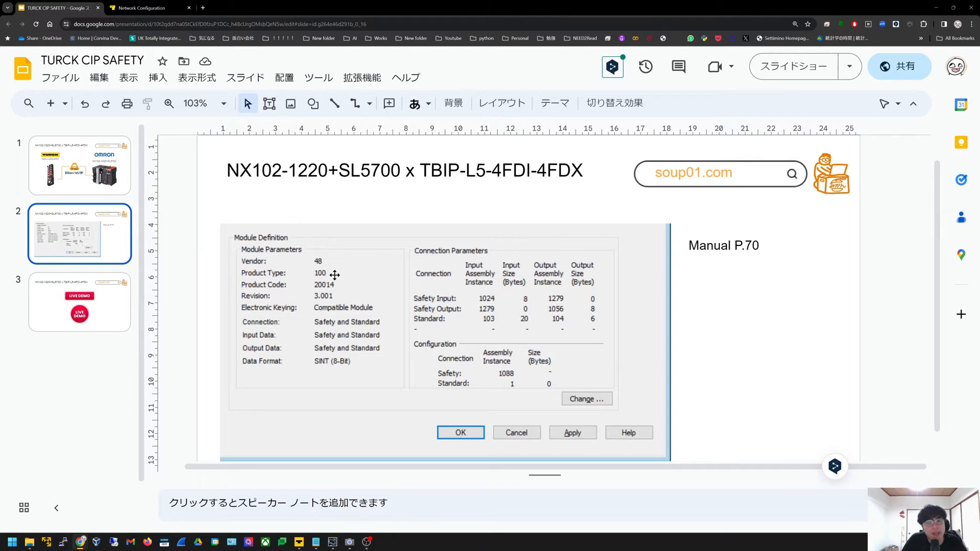
key("alt+Tab")
left_click(541, 204)
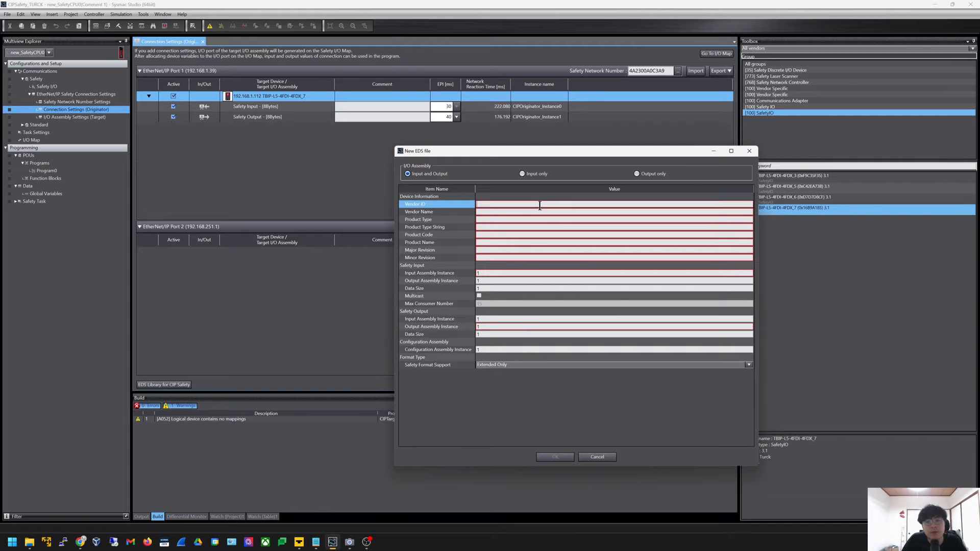
type("48")
key("Return")
Set the Vendor Name to Turck
key("alt+Tab")
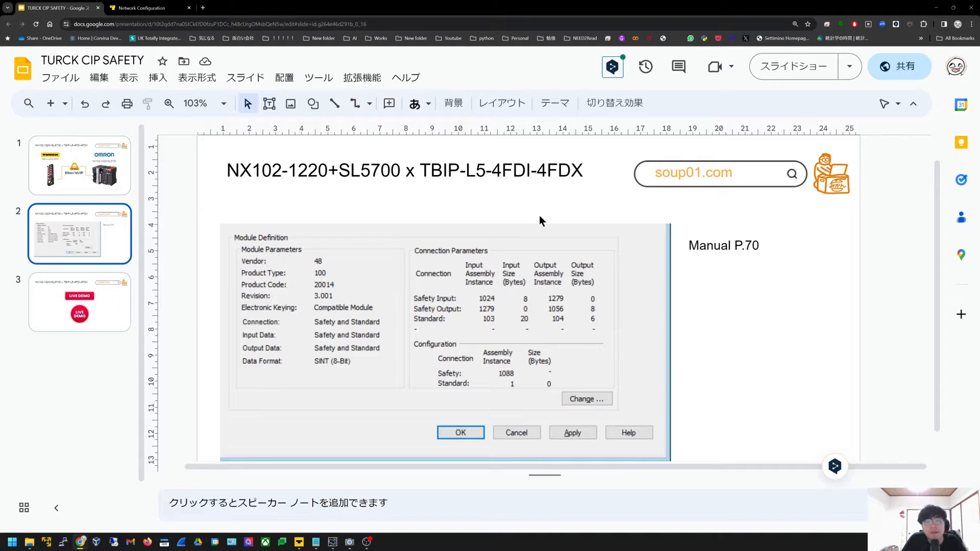
key("alt+Tab")
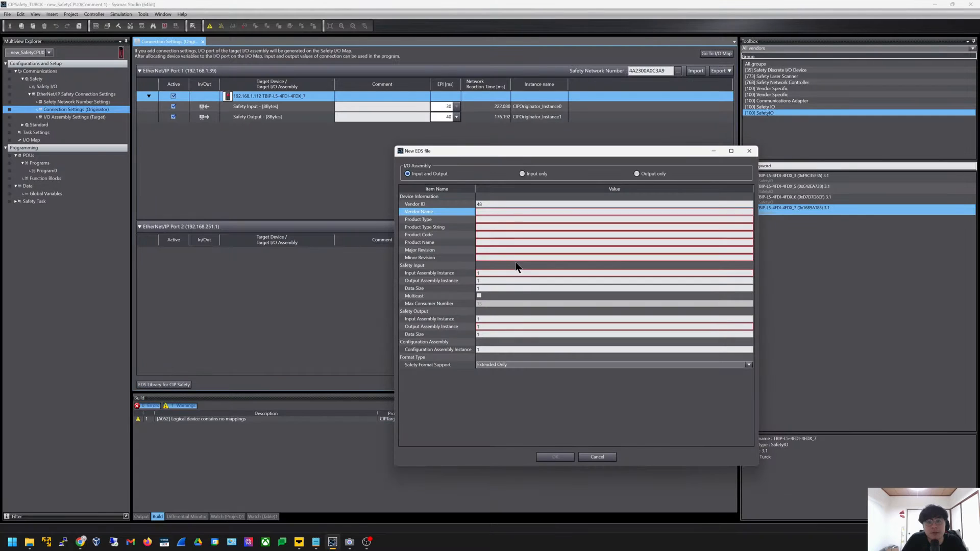
left_click(515, 212)
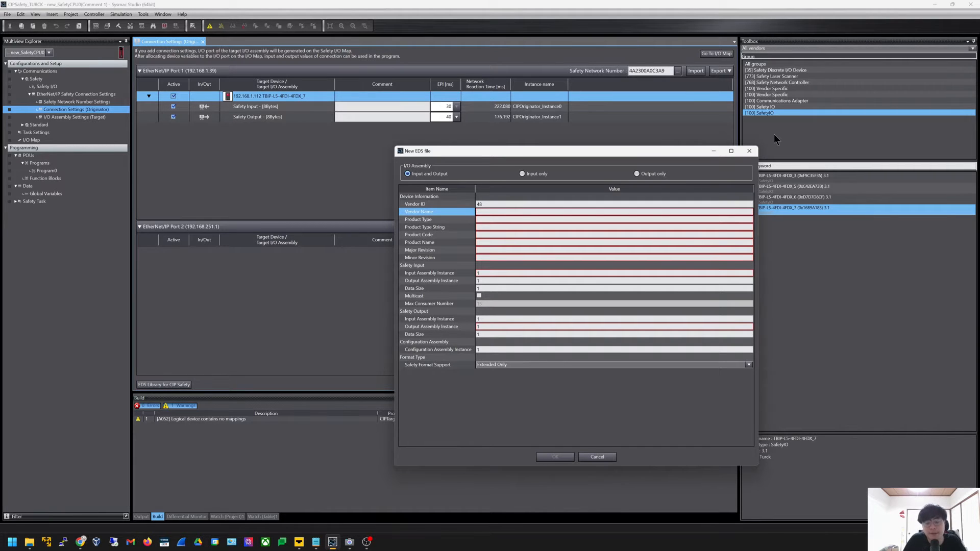
key("alt+Tab")
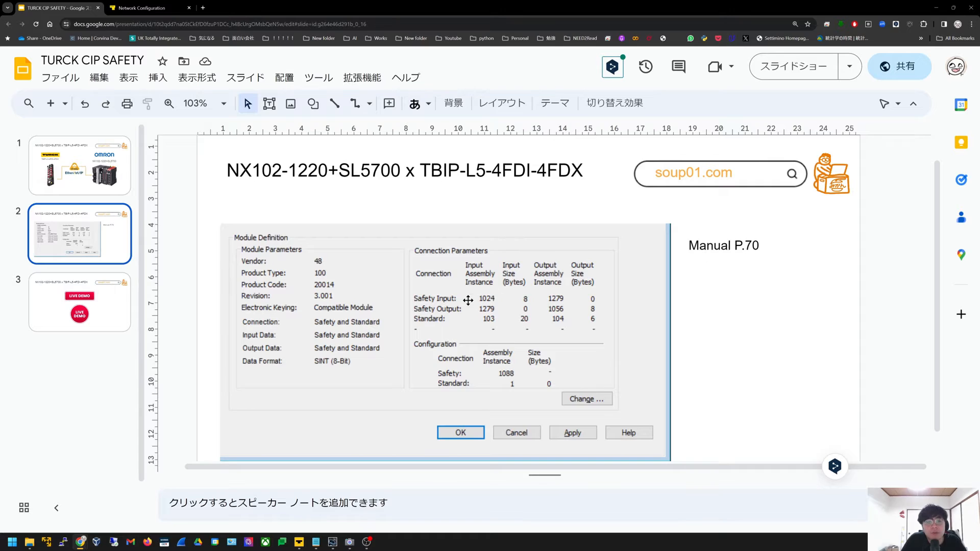
key("alt+Tab")
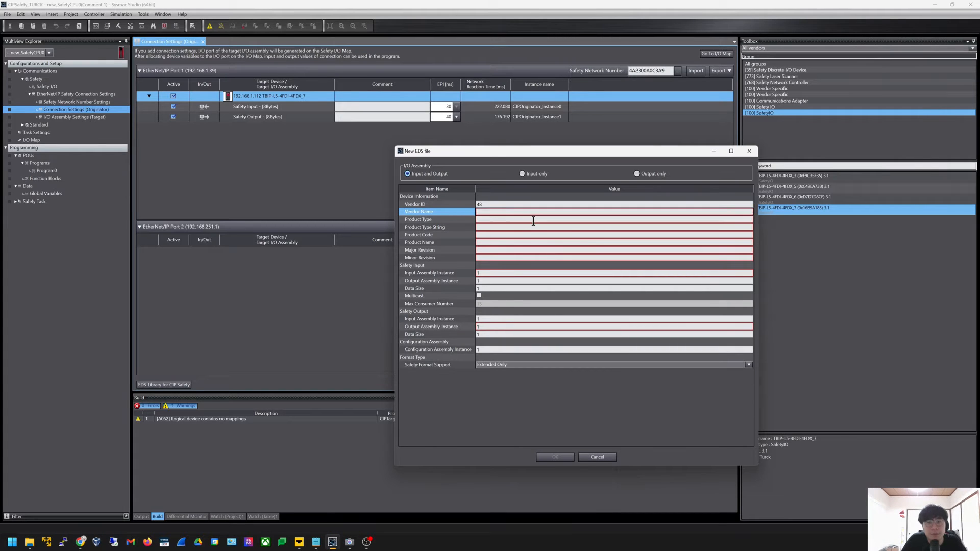
type("Turck")
key("Return")
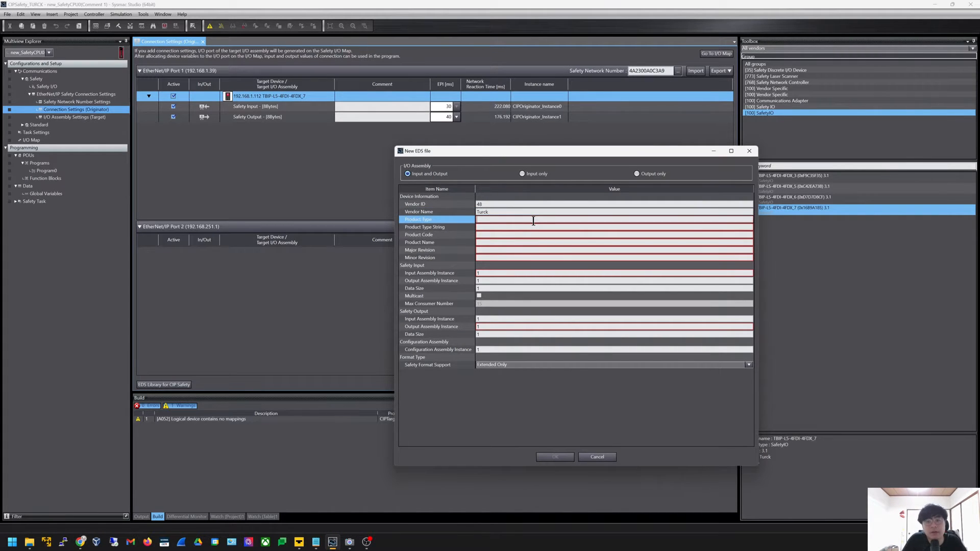
Set the Product Type to 100
key("alt+Tab")
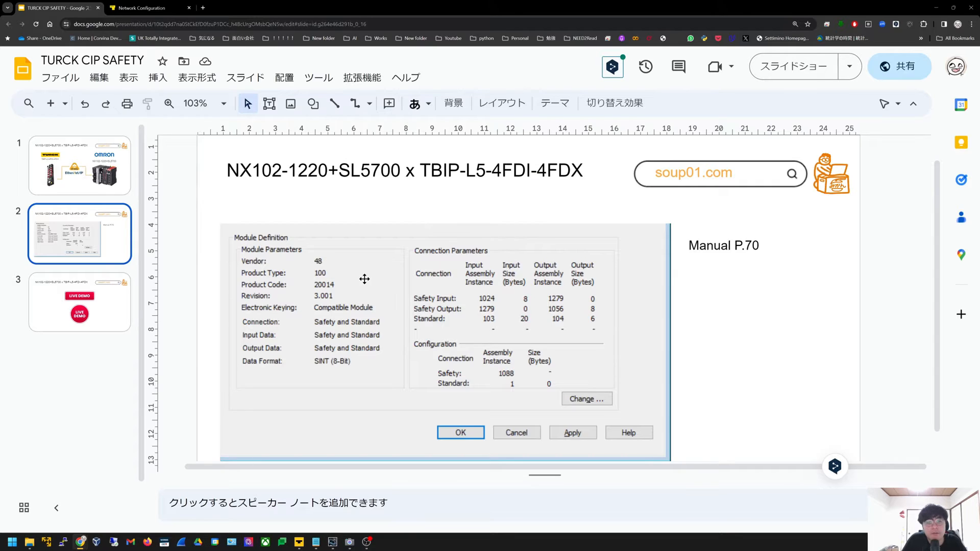
key("alt+Tab")
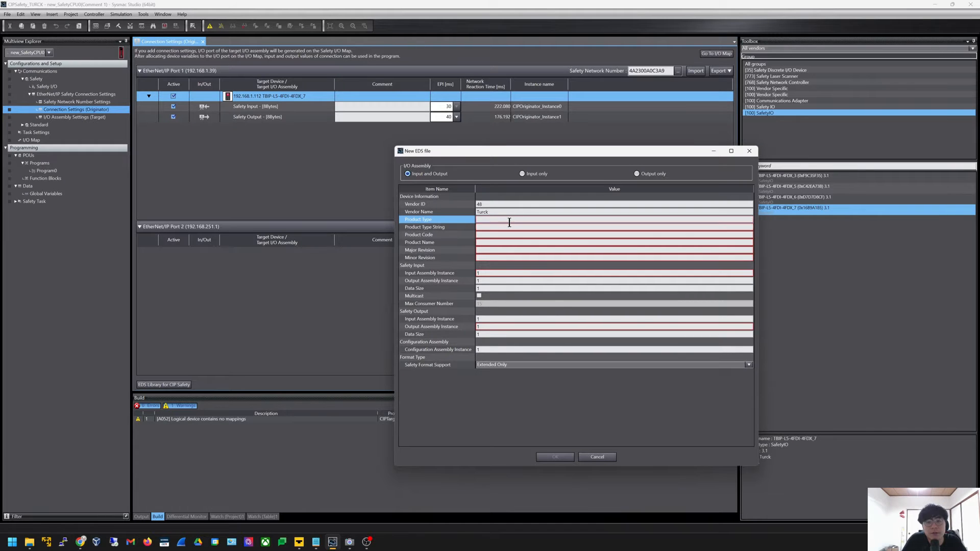
left_click(510, 220)
type("100")
key("Return")
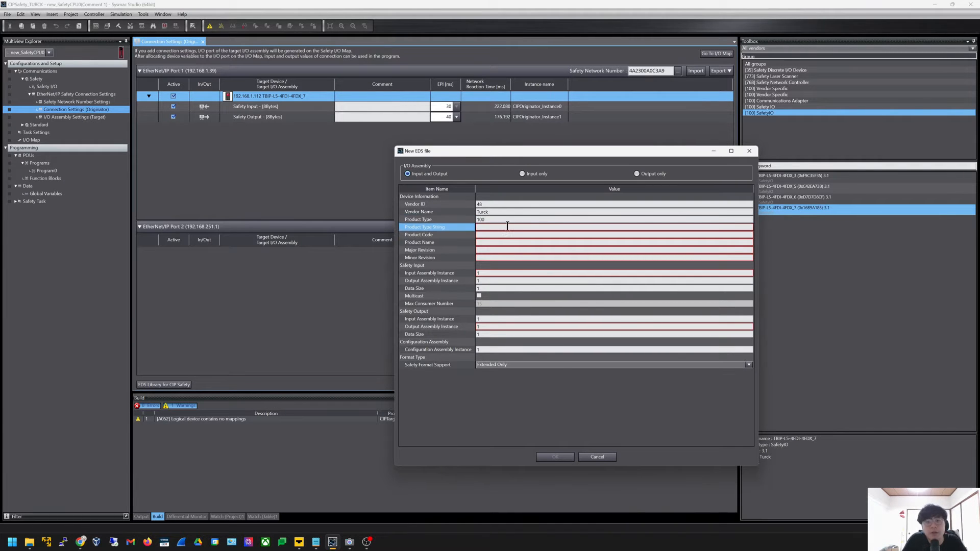
Clear the Product Type String and retype it, starting with 'S'
left_click(507, 226)
key("alt+Tab")
key("alt+Tab")
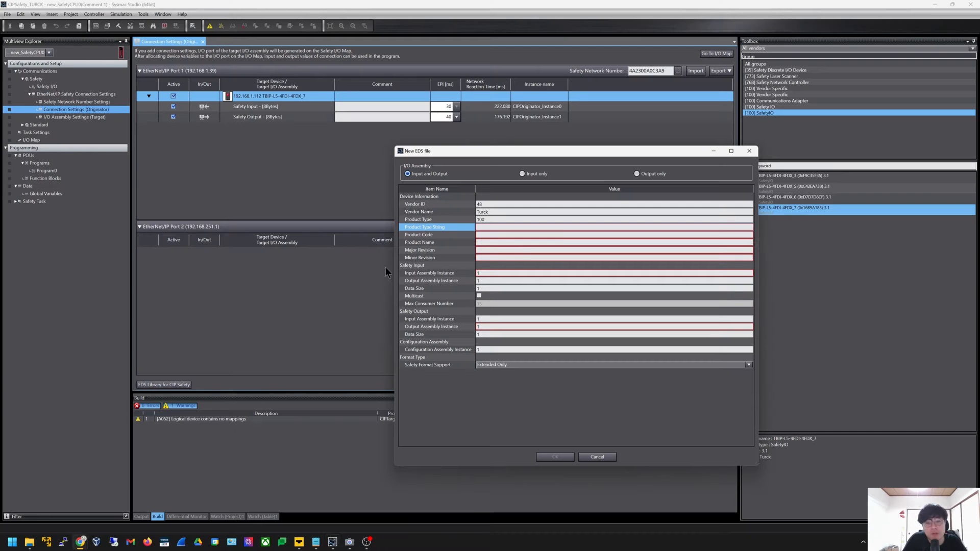
left_click(516, 227)
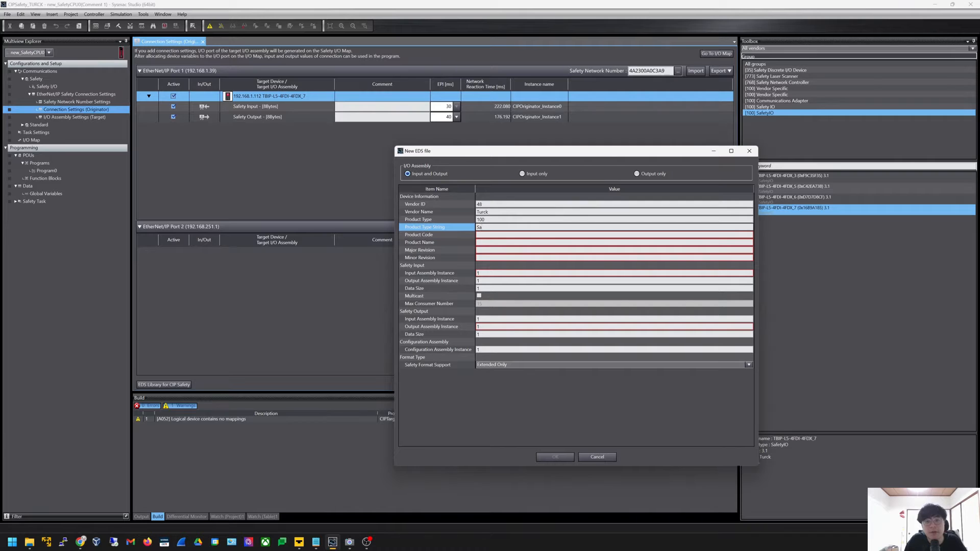
key("BackSpace")
key("BackSpace")
type("sa")
key("BackSpace")
key("BackSpace")
type("S")
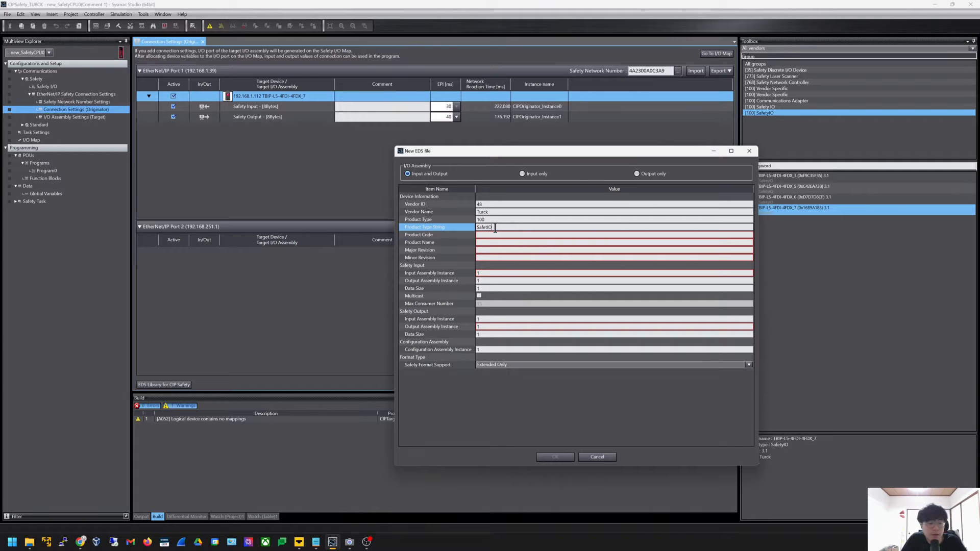
key("alt+Tab")
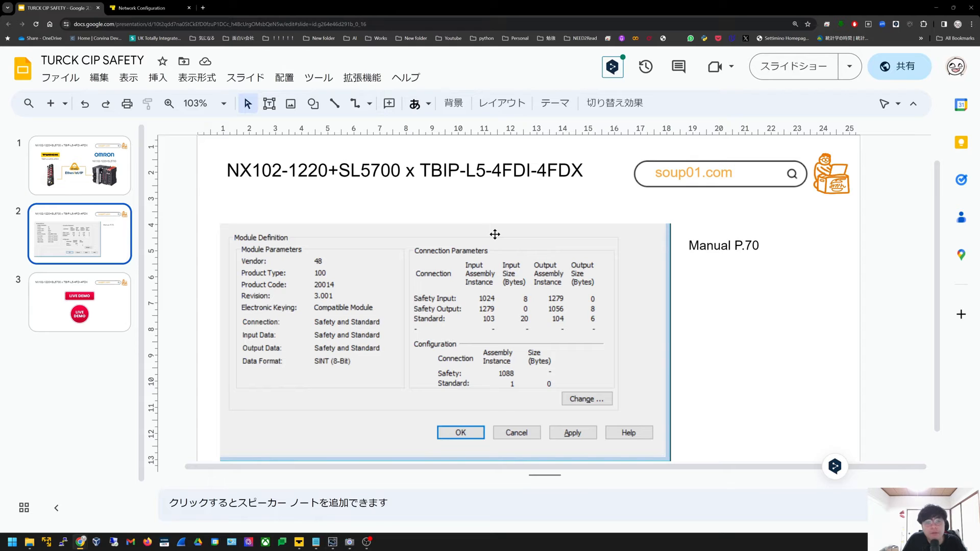
key("alt+Tab")
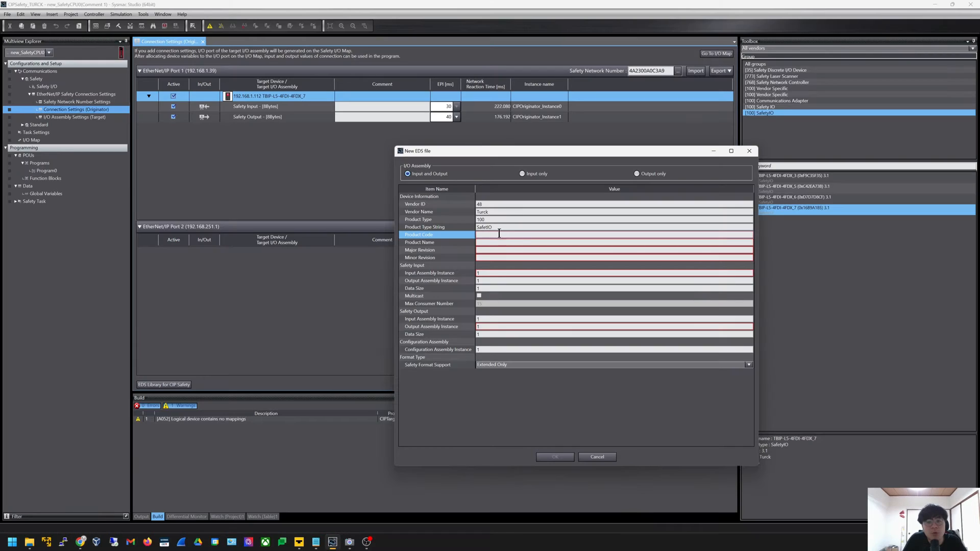
Set the Product Code to 20014
left_click(500, 233)
type("2001")
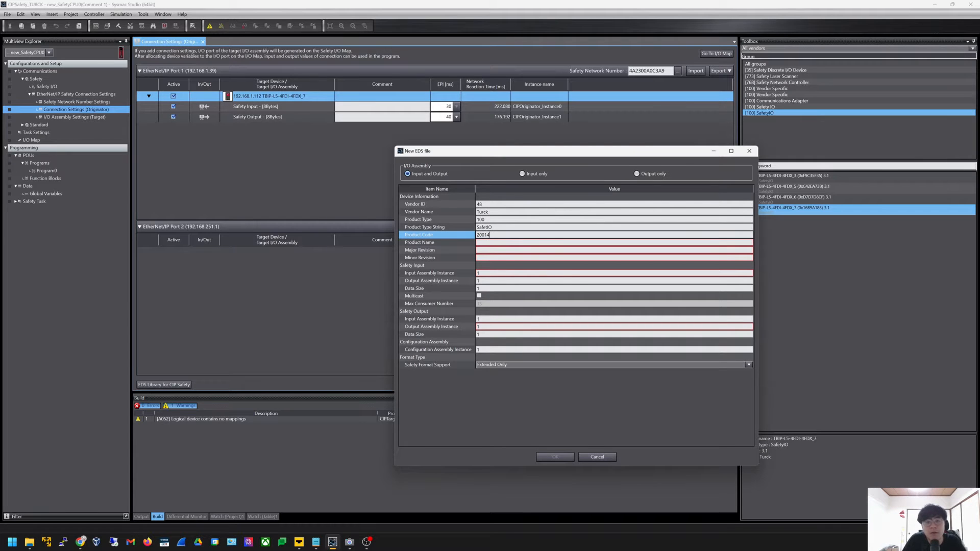
type("4")
key("Return")
key("alt+Tab")
Select the model name TBIP-L5-4FDI-4FDX in the reference slide title
key("alt+Tab")
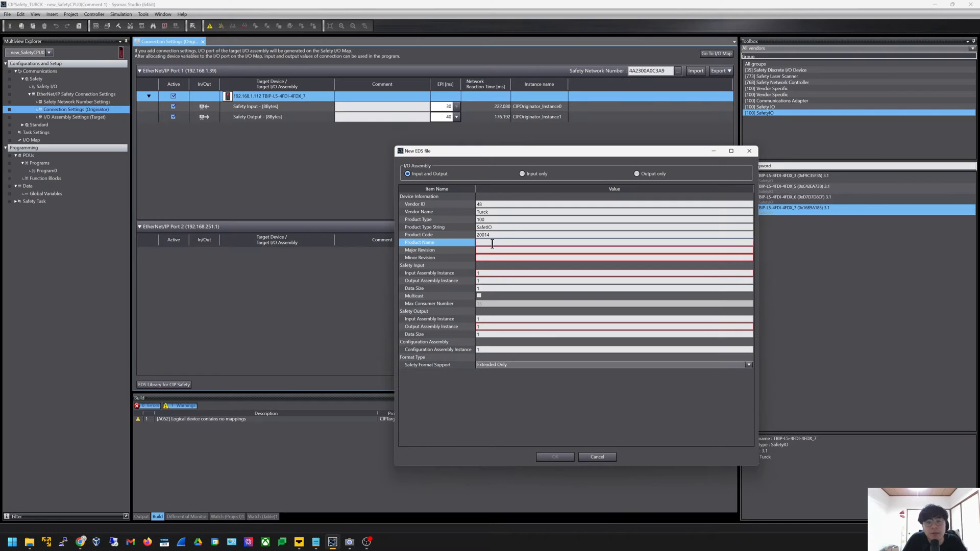
left_click(492, 244)
key("alt+Tab")
double_click(434, 173)
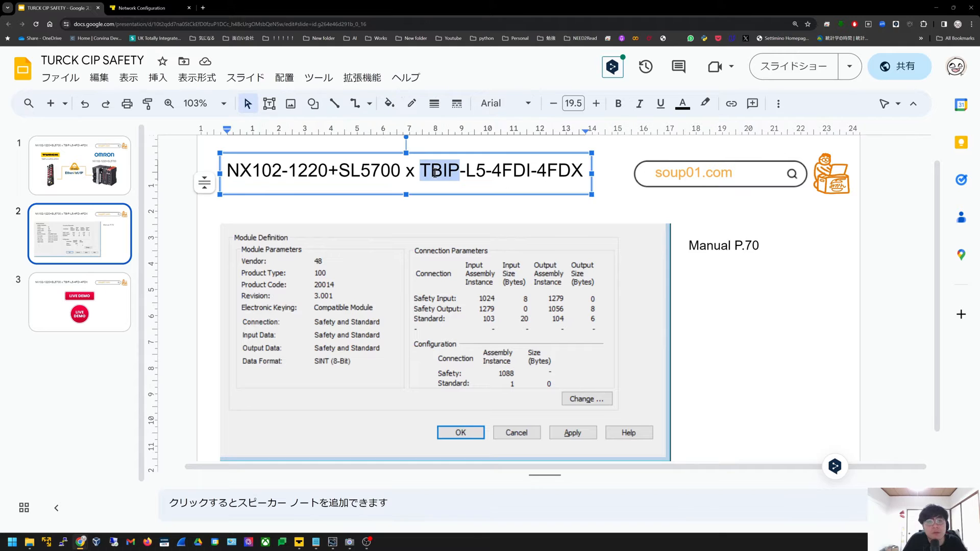
left_click(581, 172)
left_click(493, 176)
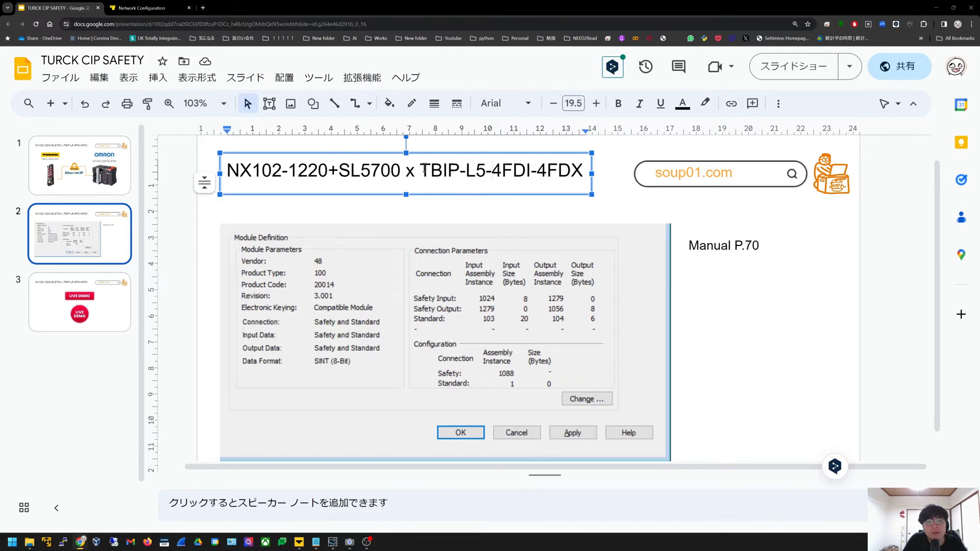
left_click_drag(418, 172, 628, 176)
key("alt+Tab")
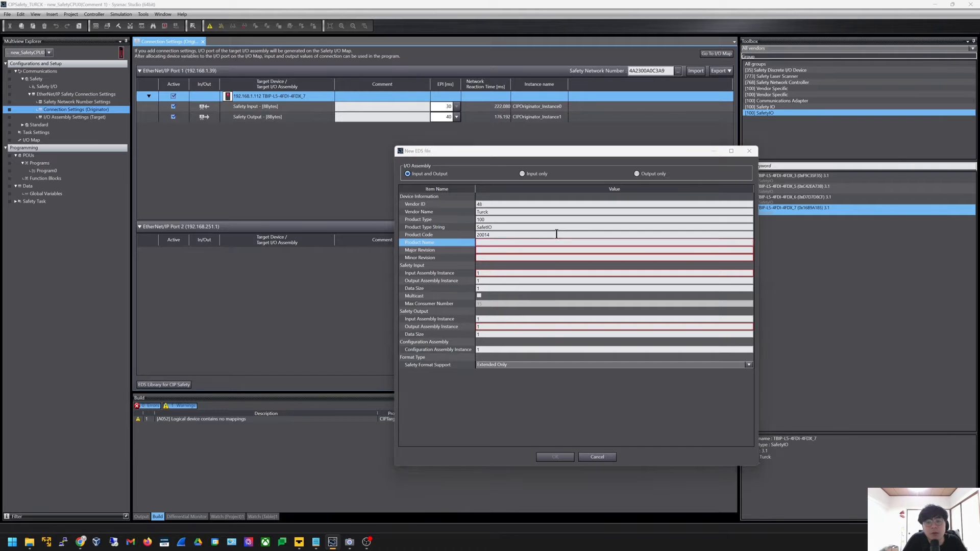
Copy TBIP-L5-4FDI-4FDX from the slide and paste it as the Product Name
key("alt+Tab")
double_click(511, 170)
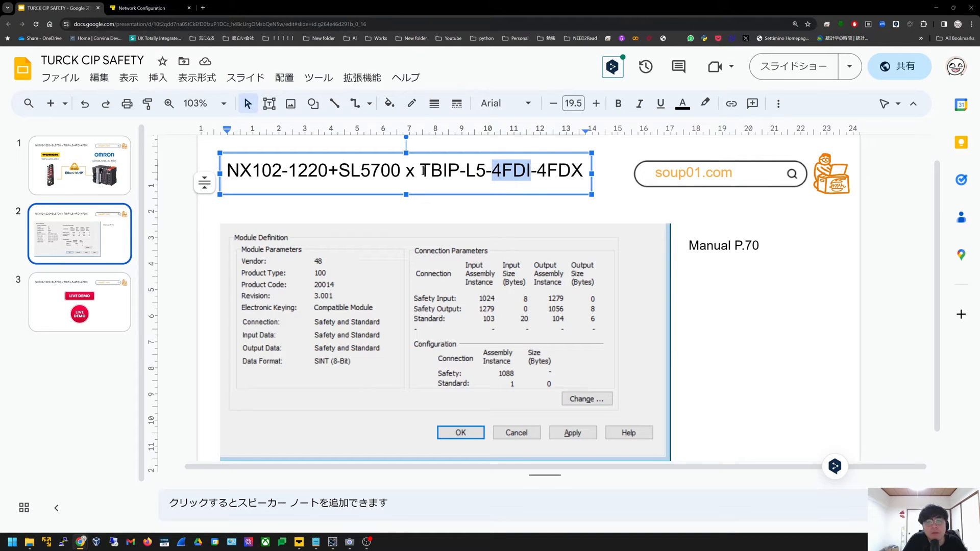
left_click_drag(421, 170, 580, 162)
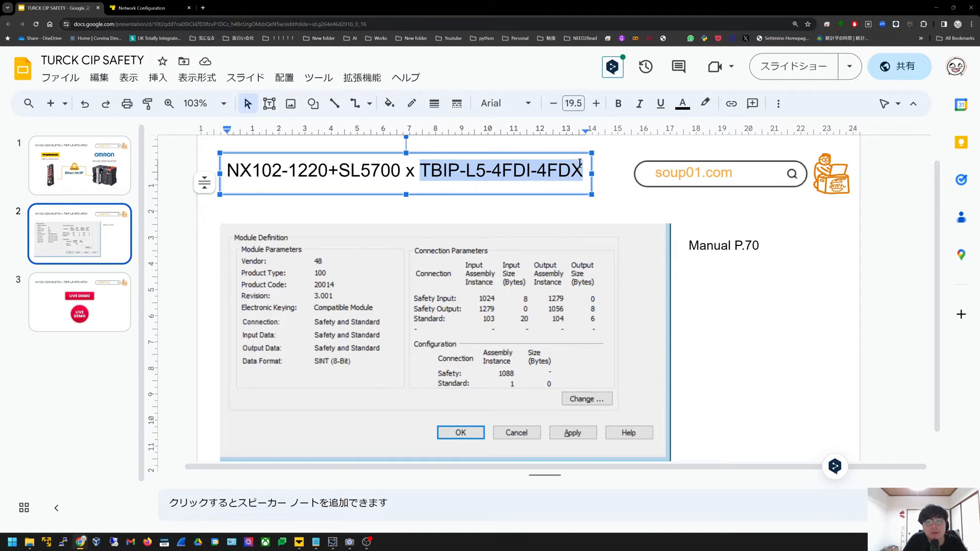
key("ctrl+c")
key("alt+Tab")
left_click(514, 242)
key("ctrl+v")
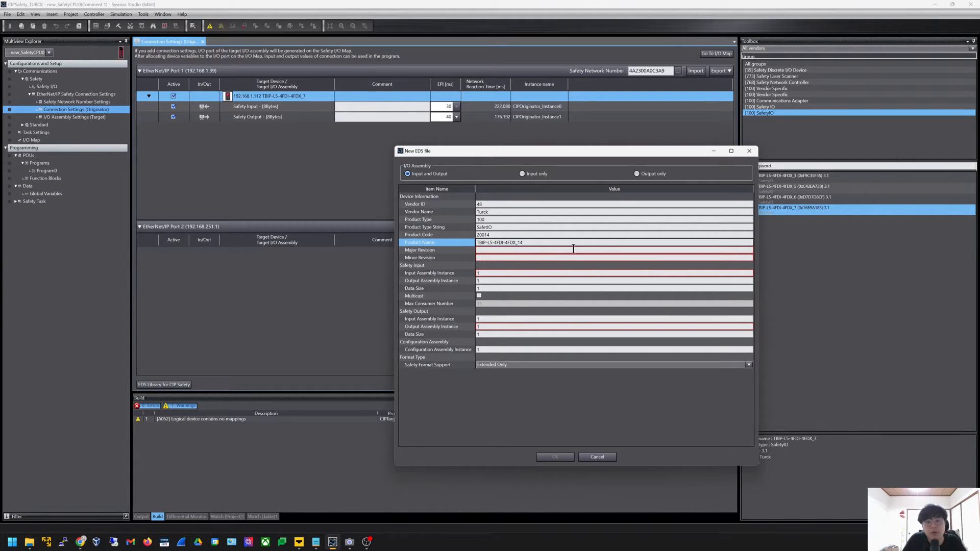
Set Major Revision to 3 and Minor Revision to 1
left_click(455, 250)
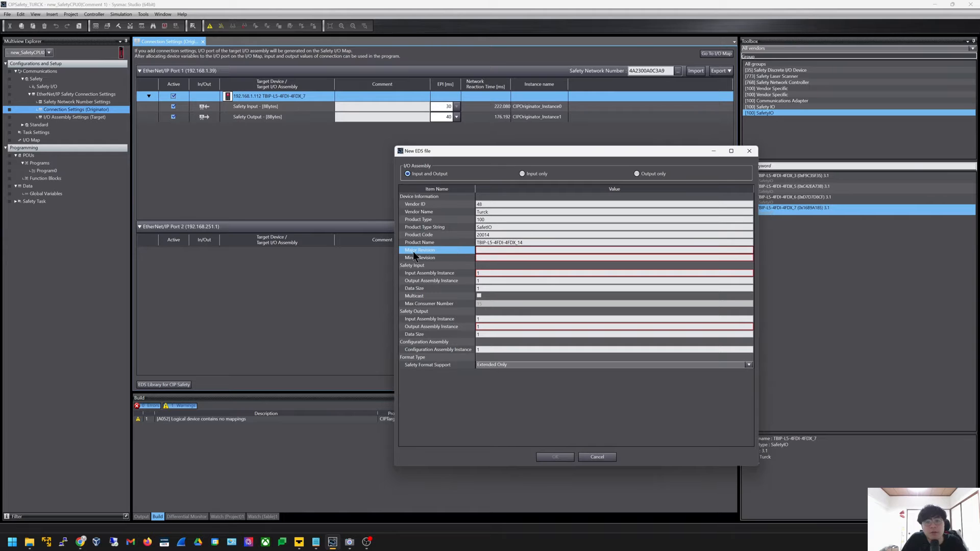
left_click(477, 250)
key("alt+Tab")
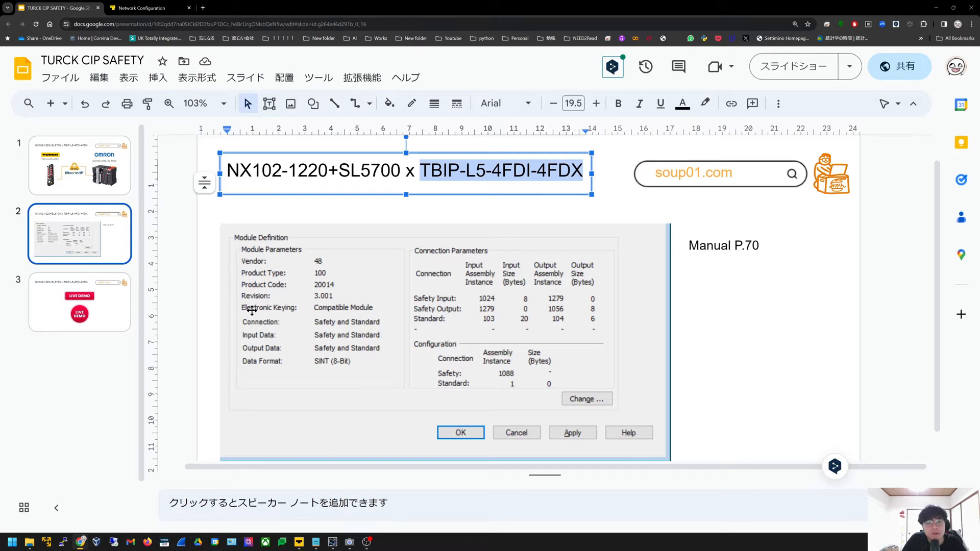
key("alt+Tab")
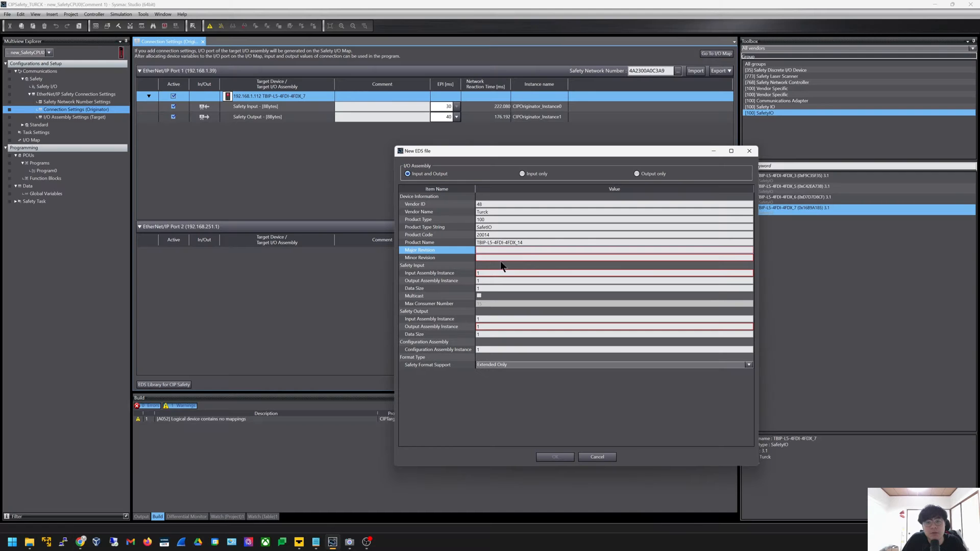
type("3")
left_click(506, 257)
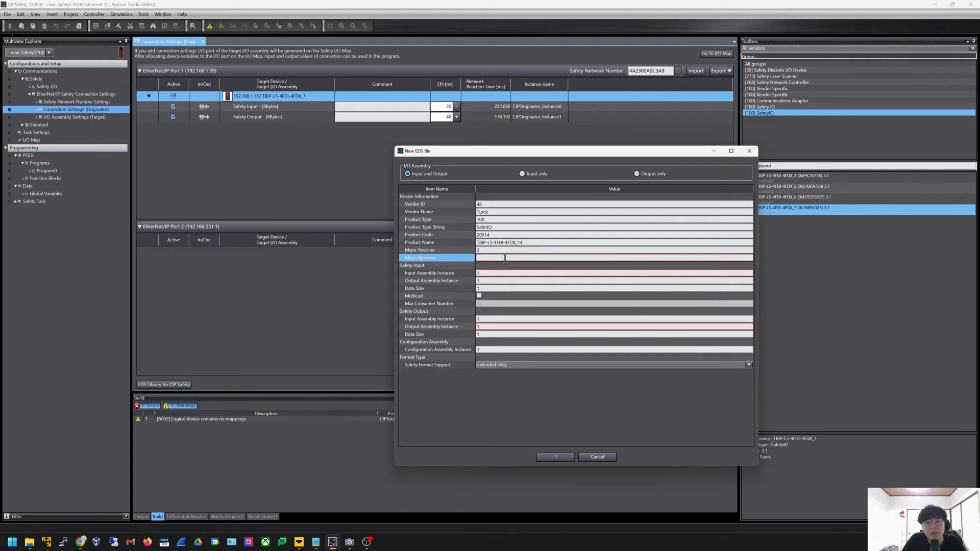
type("1")
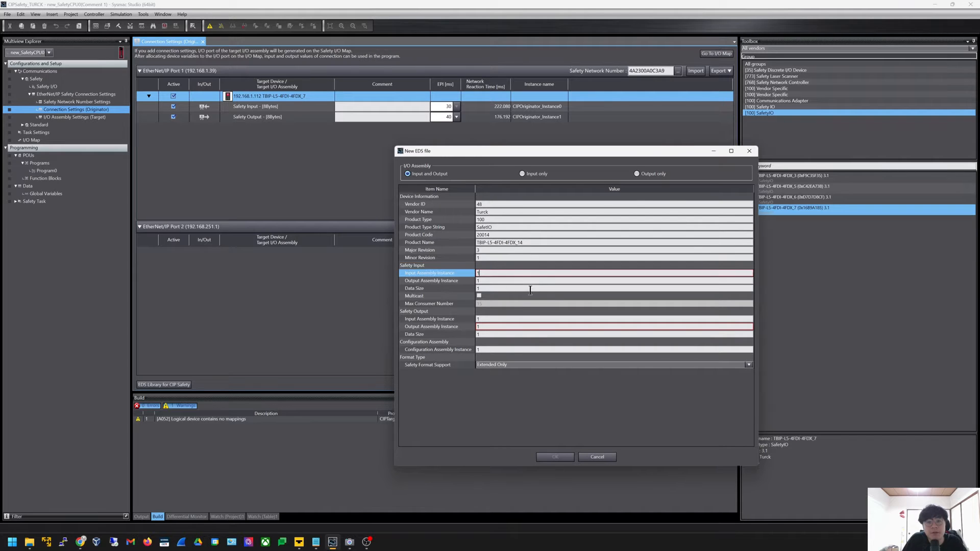
Fill in the Safety Input assembly instances from the slides: output assembly 1279, data size 8
key("alt+Tab")
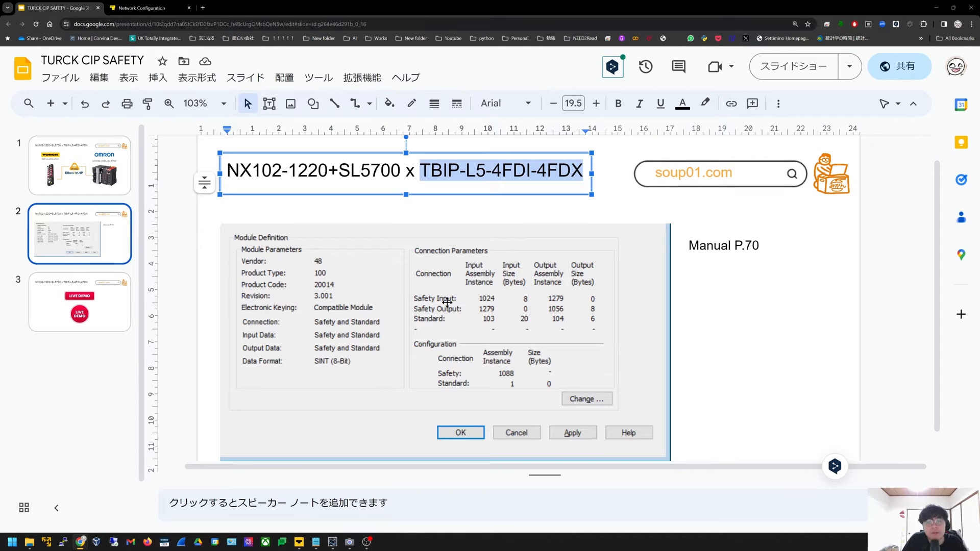
left_click(748, 305)
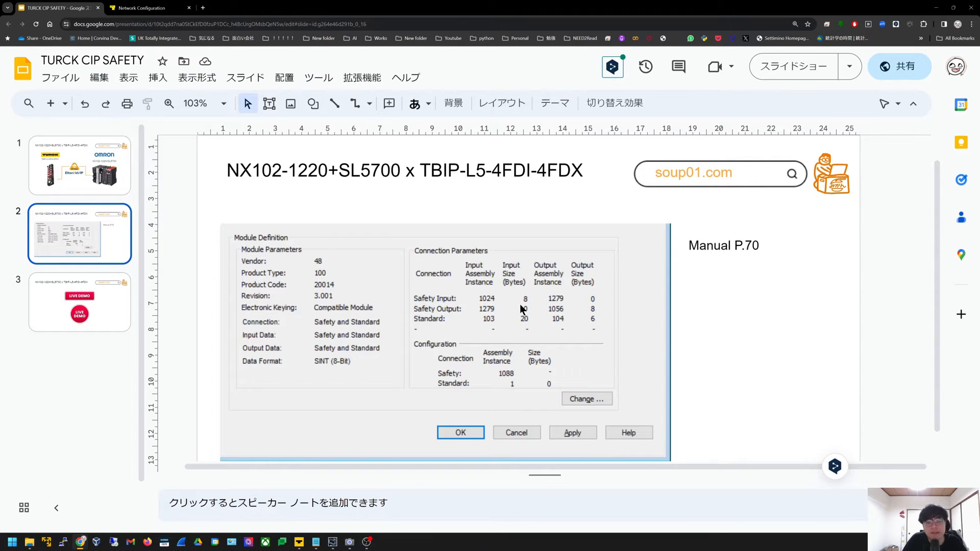
key("alt+Tab")
left_click(513, 280)
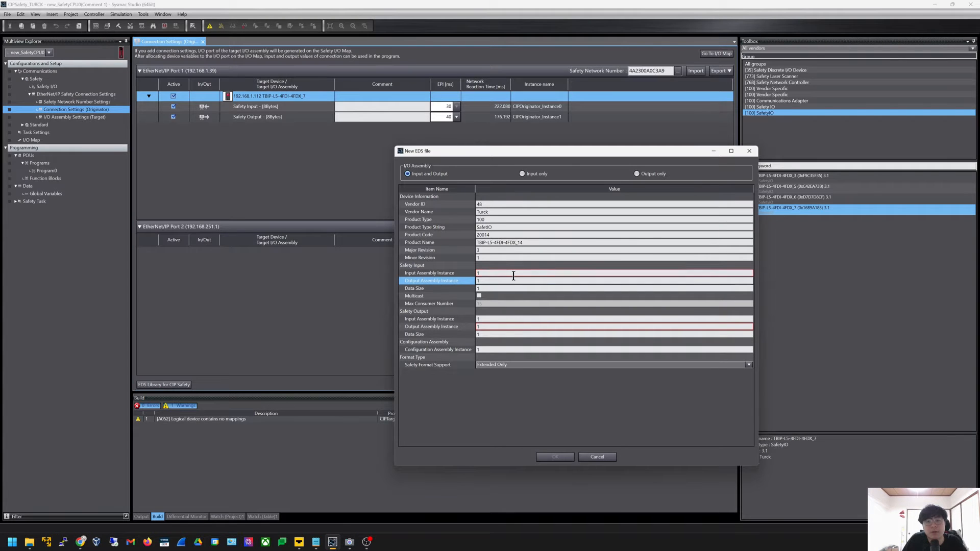
left_click(512, 273)
type("024")
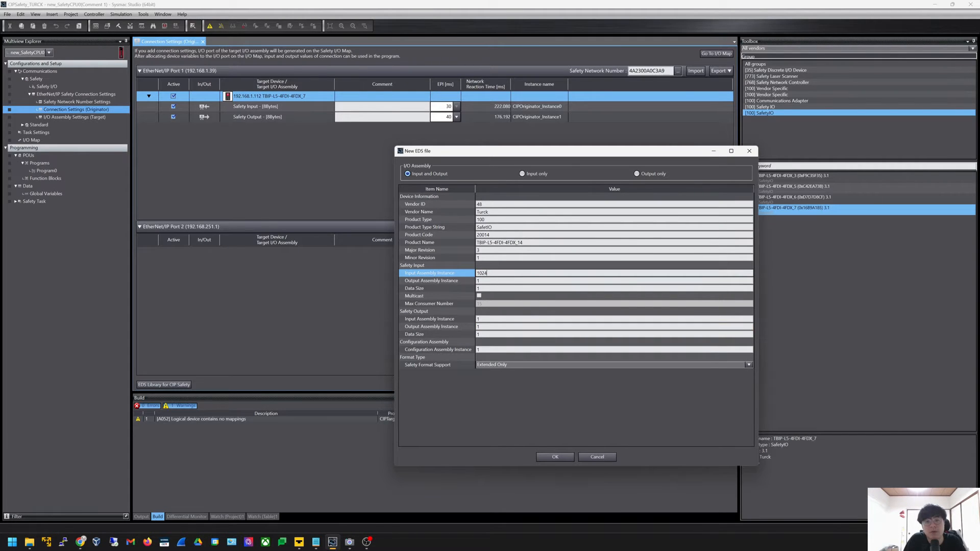
key("alt+Tab")
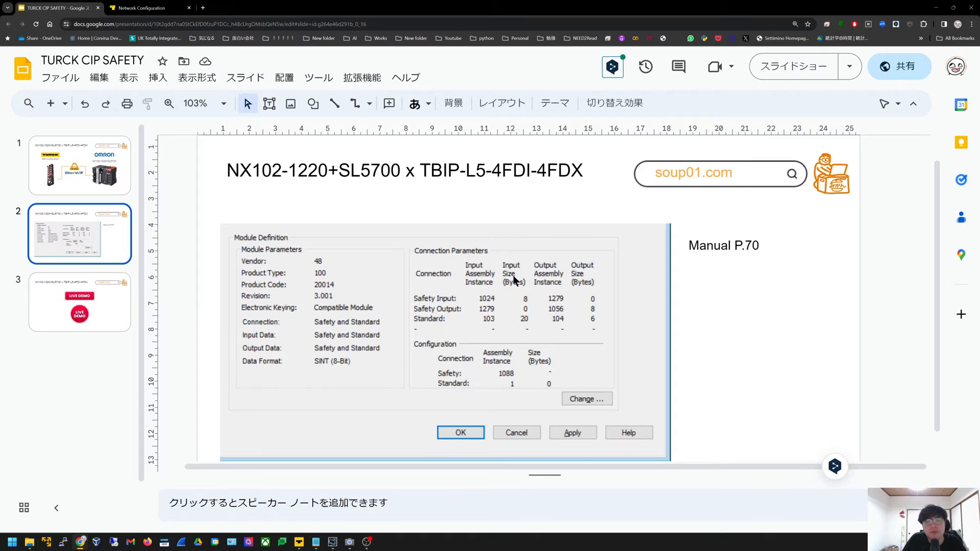
key("alt+Tab")
left_click(510, 281)
type("27")
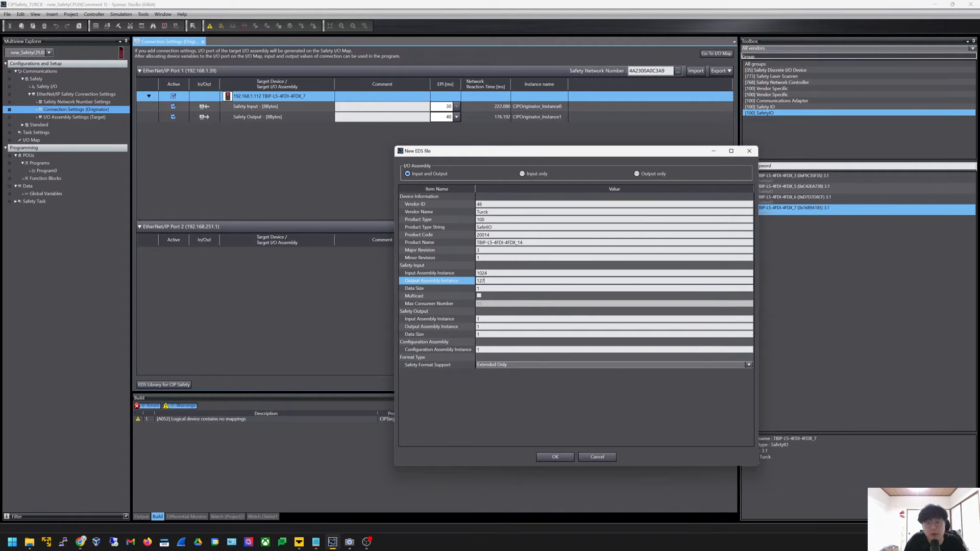
type("9")
key("Tab")
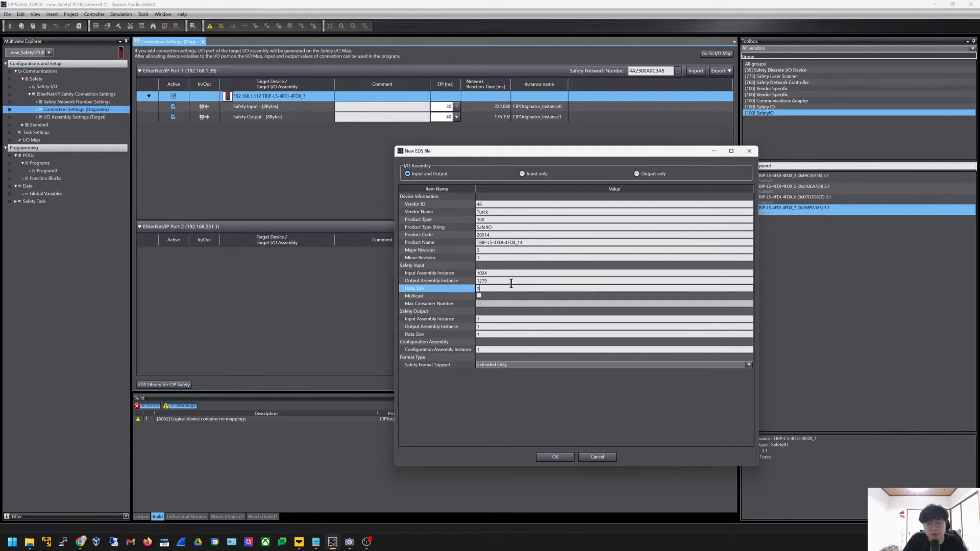
type("8")
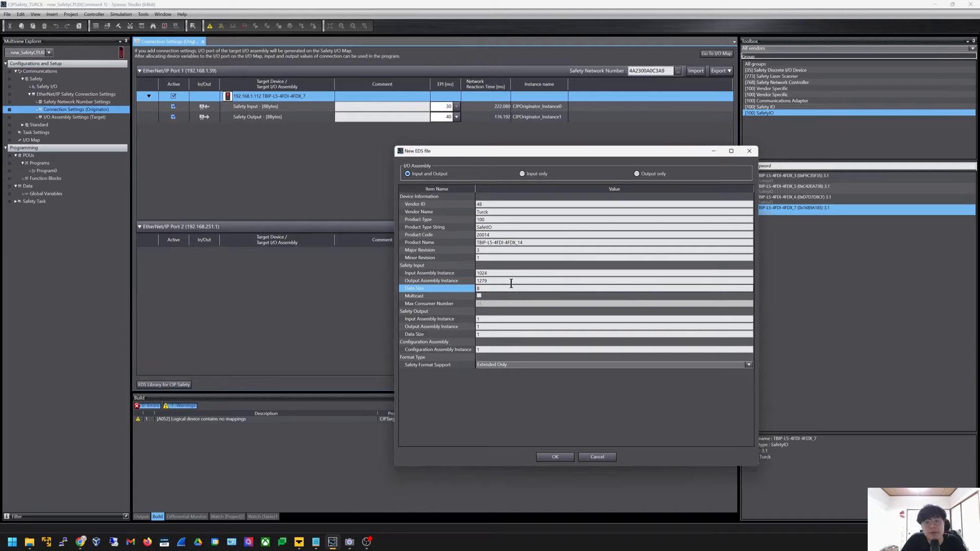
Set the Safety Output input assembly instance to 1279 and the Safety Output data size to 8
key("alt+Tab")
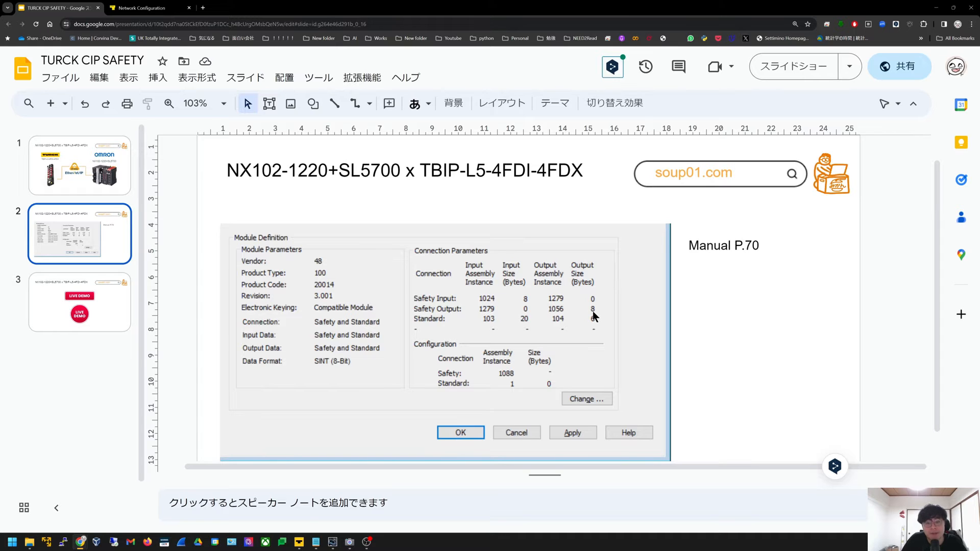
key("alt+Tab")
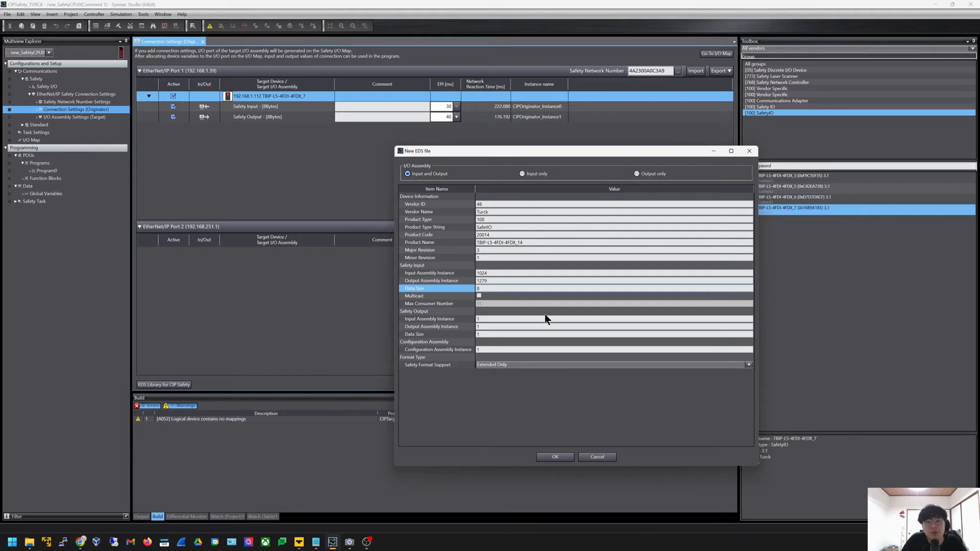
left_click(494, 273)
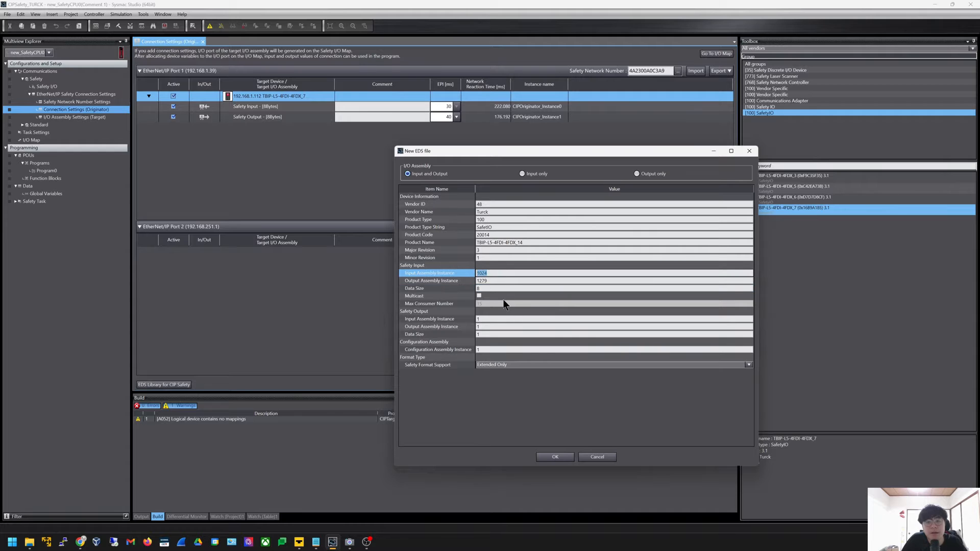
key("alt+Tab")
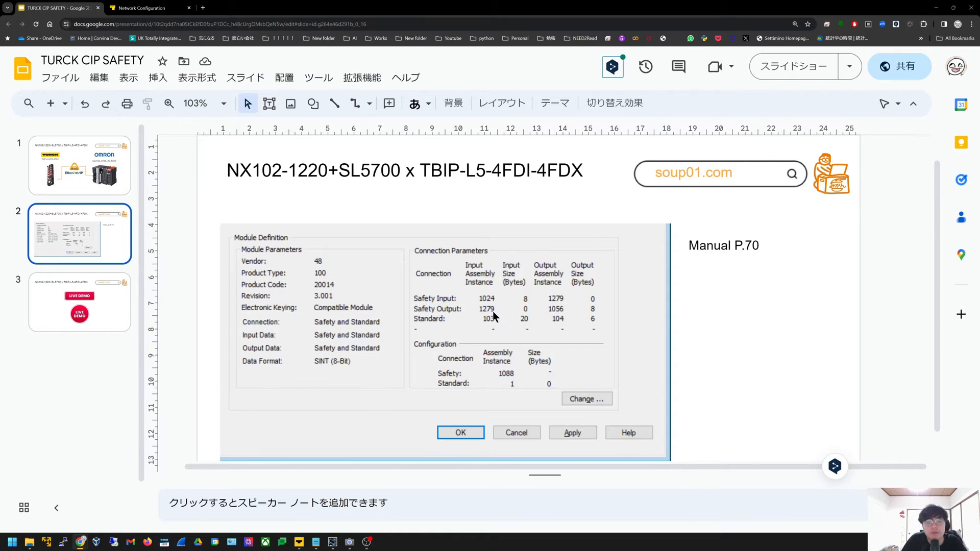
key("alt+Tab")
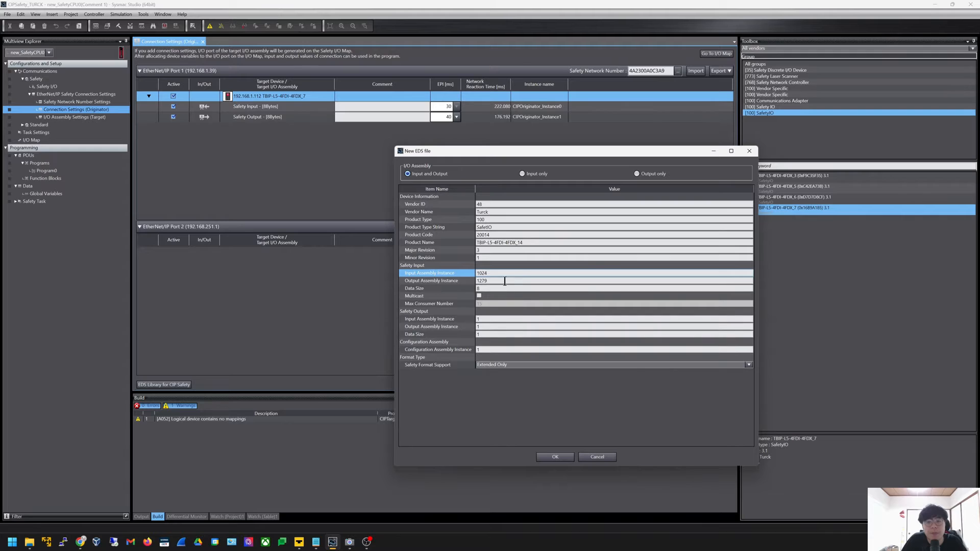
left_click(492, 319)
type("12")
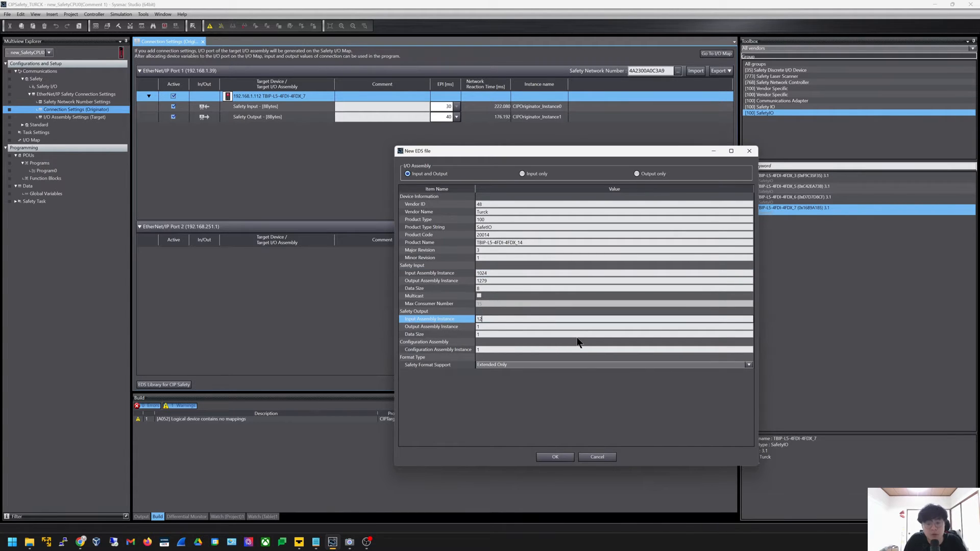
type("79")
key("Return")
key("alt+Tab")
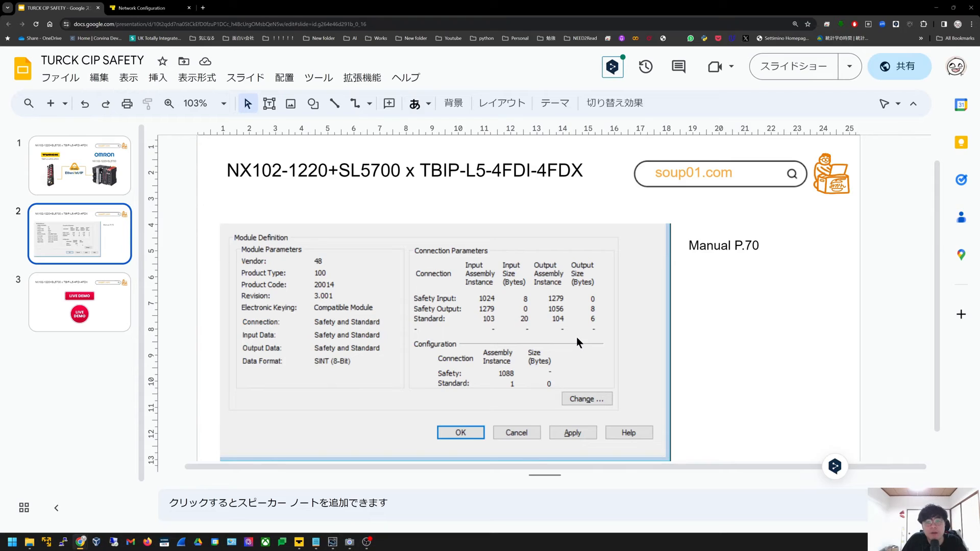
key("alt+Tab")
left_click(531, 327)
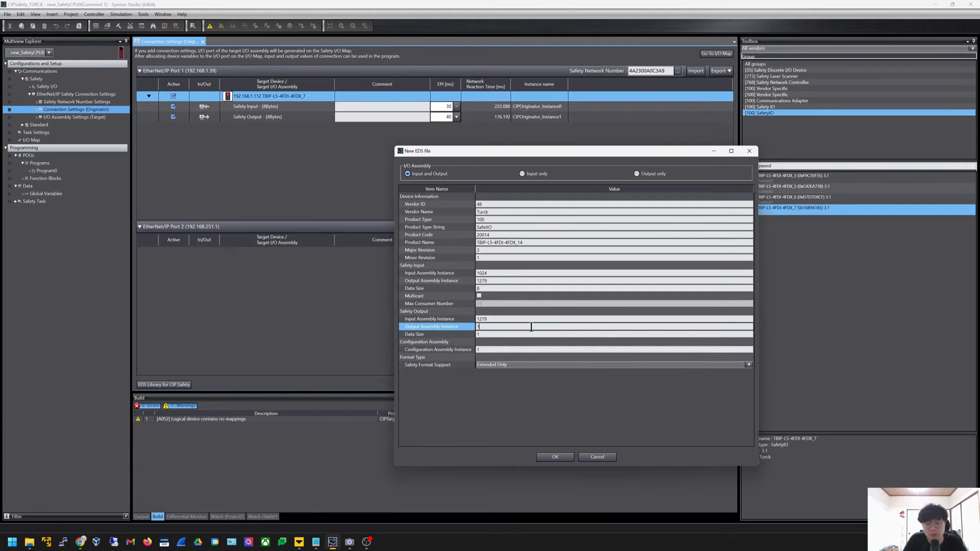
key("alt+Tab")
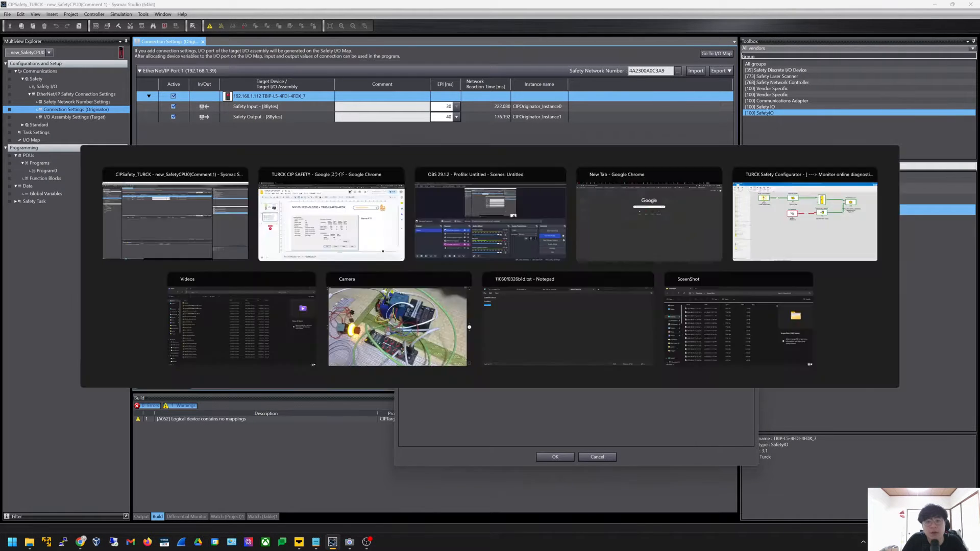
key("alt+Tab")
left_click(496, 335)
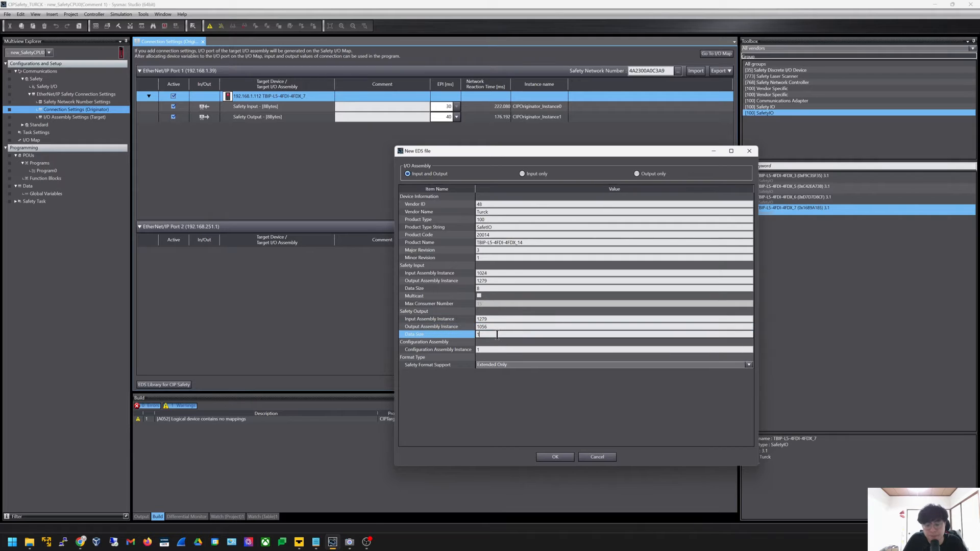
type("8")
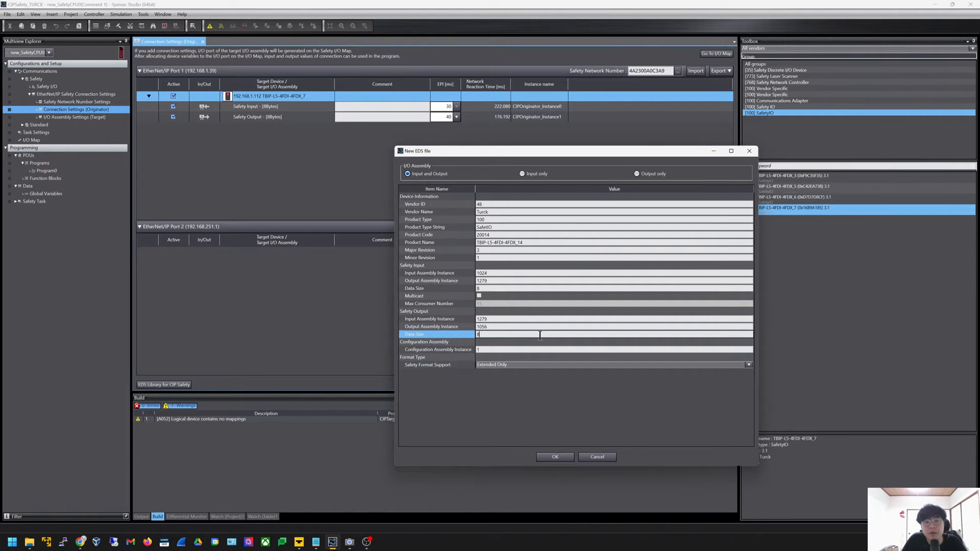
Set the Configuration Assembly Instance to 1088
left_click(512, 350)
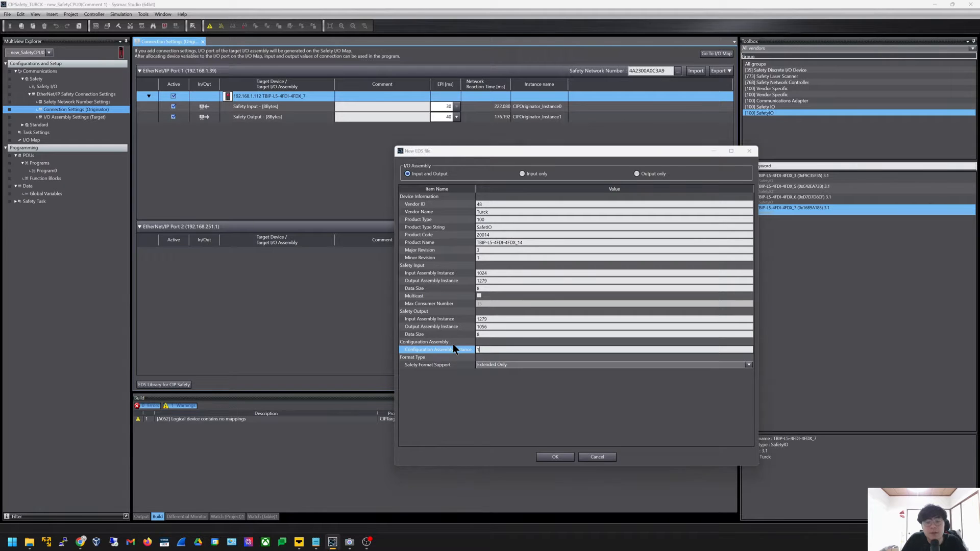
key("alt+Tab")
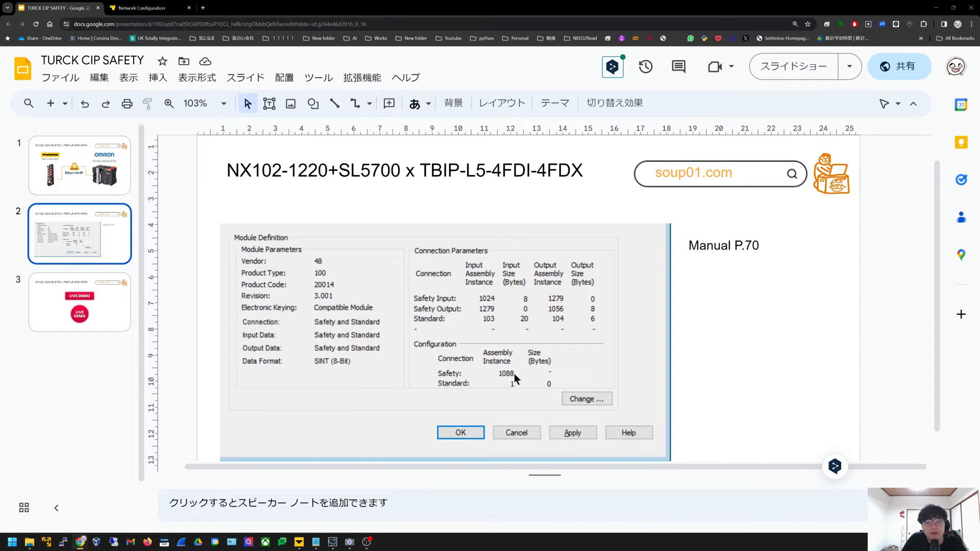
key("alt+Tab")
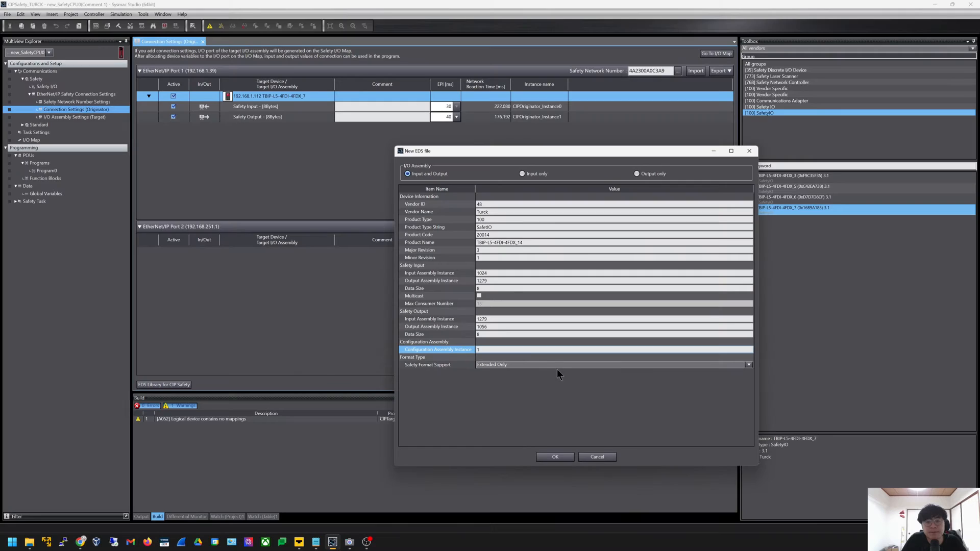
left_click(504, 352)
type("088")
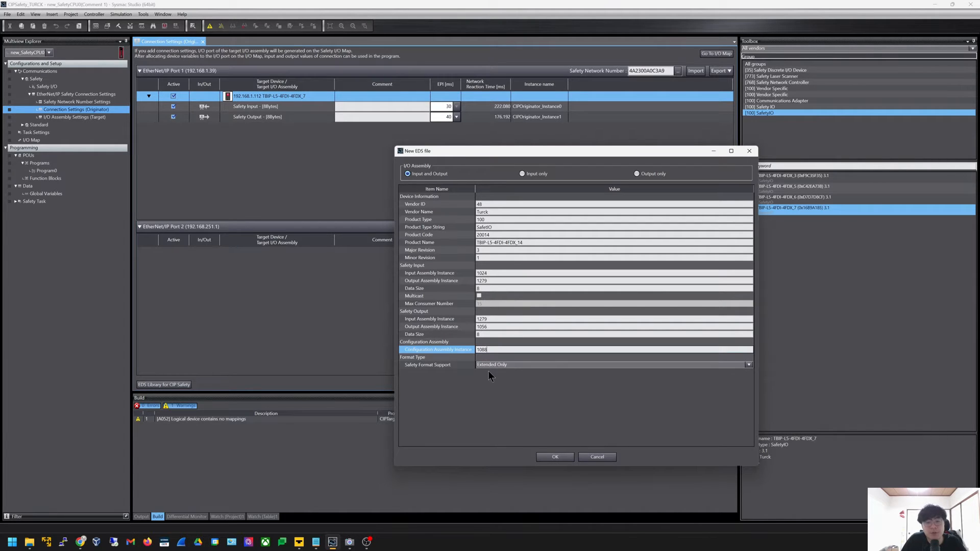
Accept the settings, review the generated EDS text, and confirm creating and installing it
left_click(552, 458)
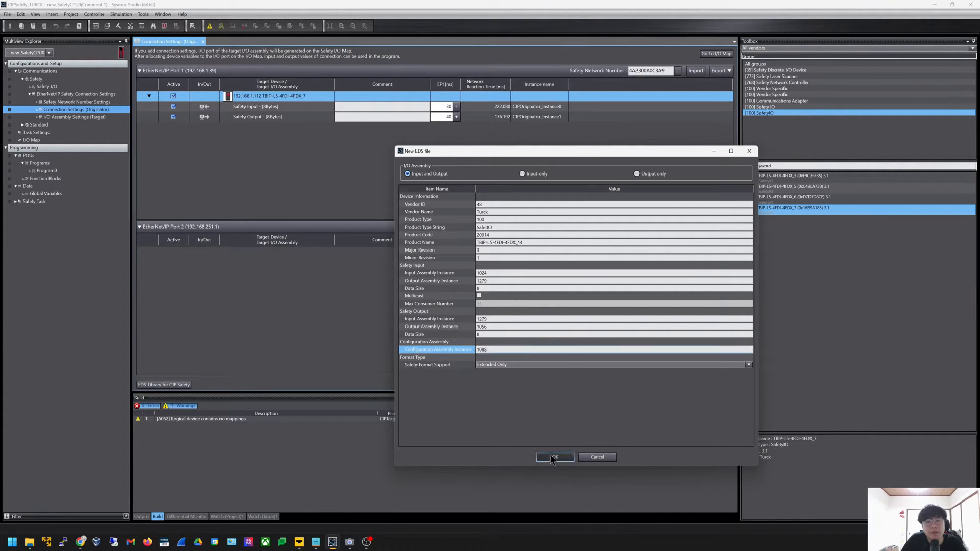
left_click_drag(416, 179, 492, 322)
left_click(476, 263)
left_click_drag(446, 189, 563, 345)
left_click(502, 281)
left_click_drag(501, 275, 574, 368)
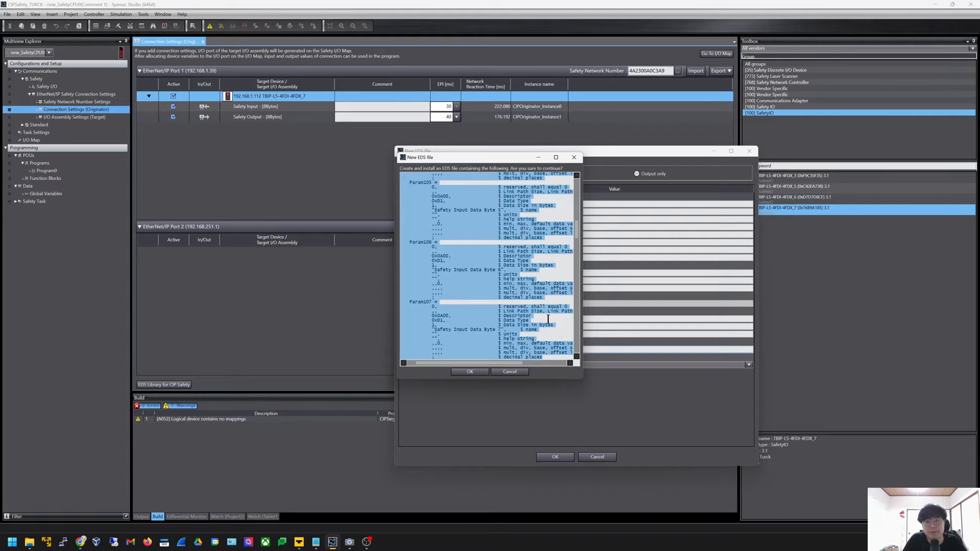
key("Escape")
key("Escape")
key("Escape")
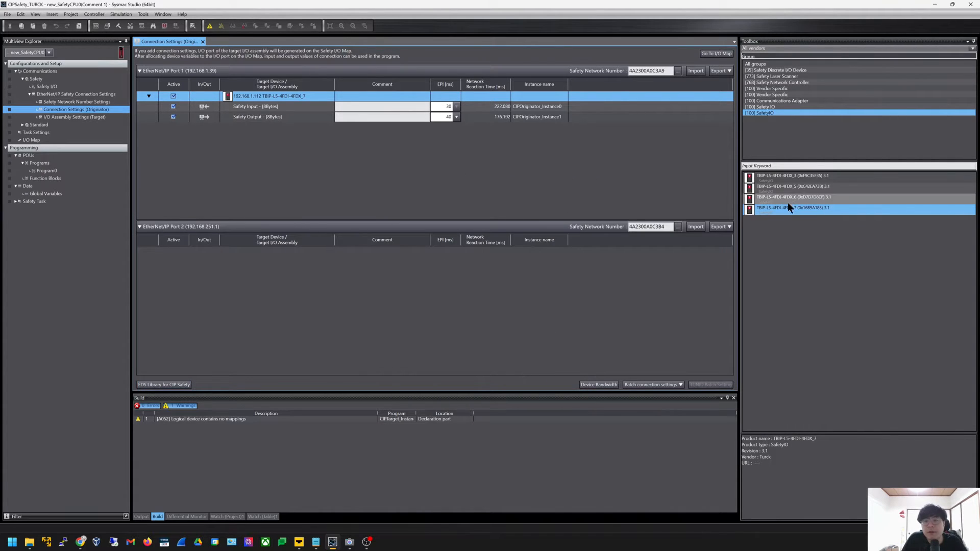
Review the TBIP-L5-4FDI-4FDX_7 device's General settings and I/O configuration signature
left_click(806, 107)
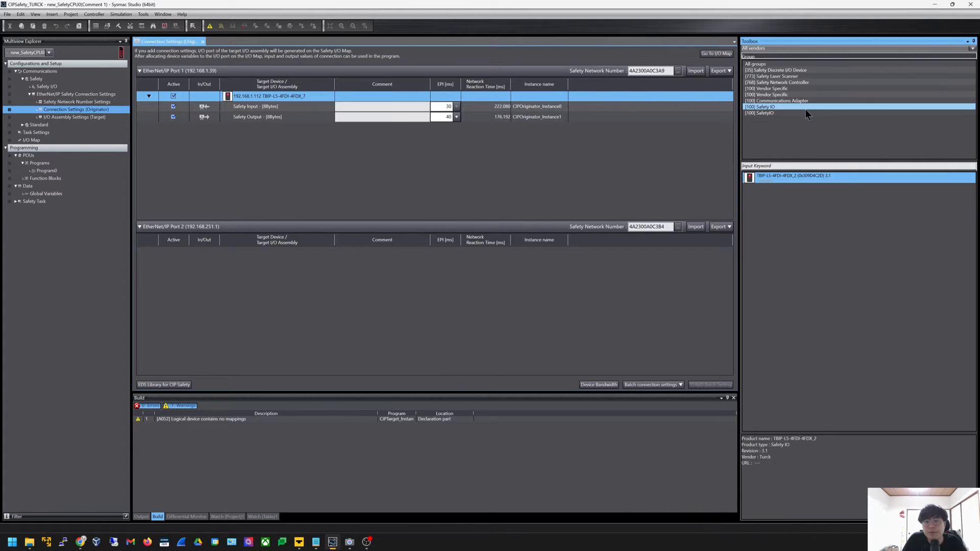
left_click(806, 112)
left_click_drag(821, 209, 585, 192)
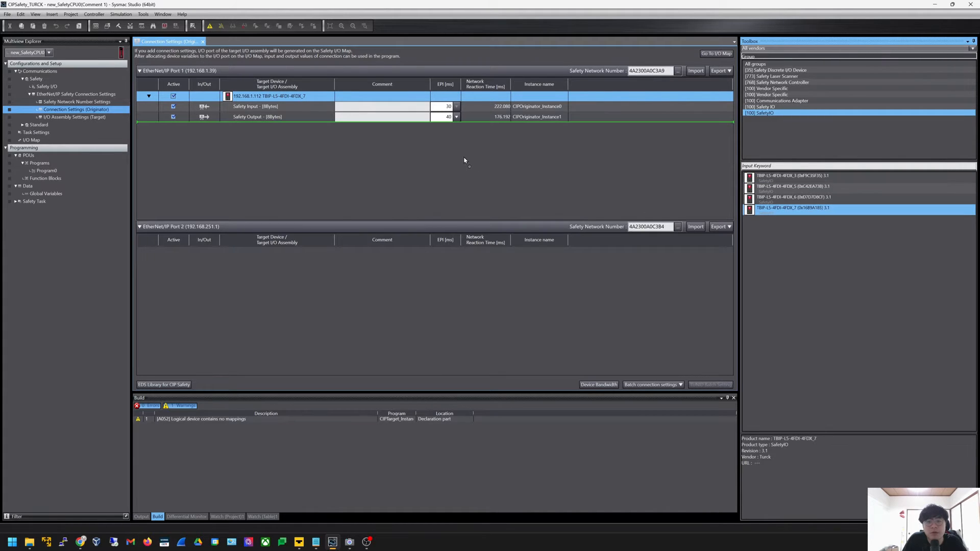
left_click_drag(464, 160, 465, 162)
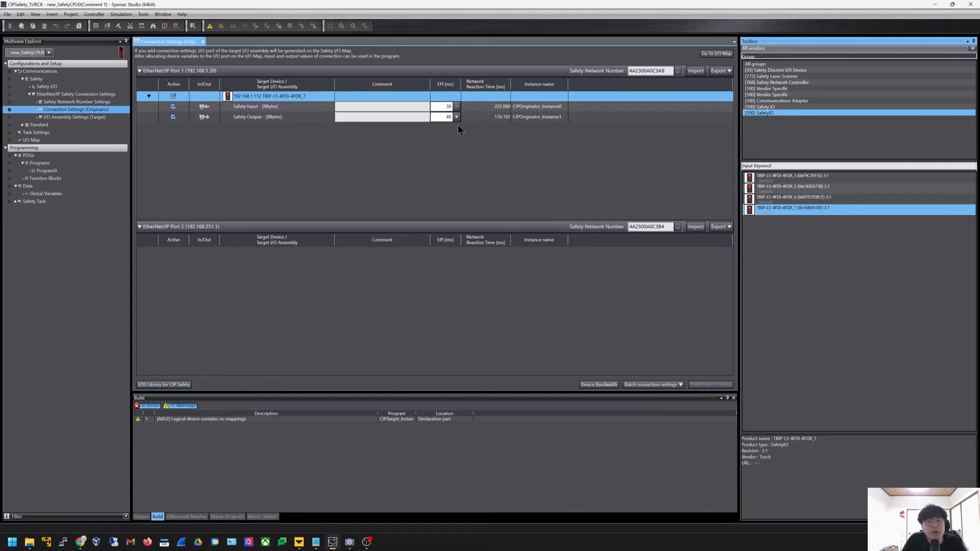
left_click(292, 97)
double_click(307, 95)
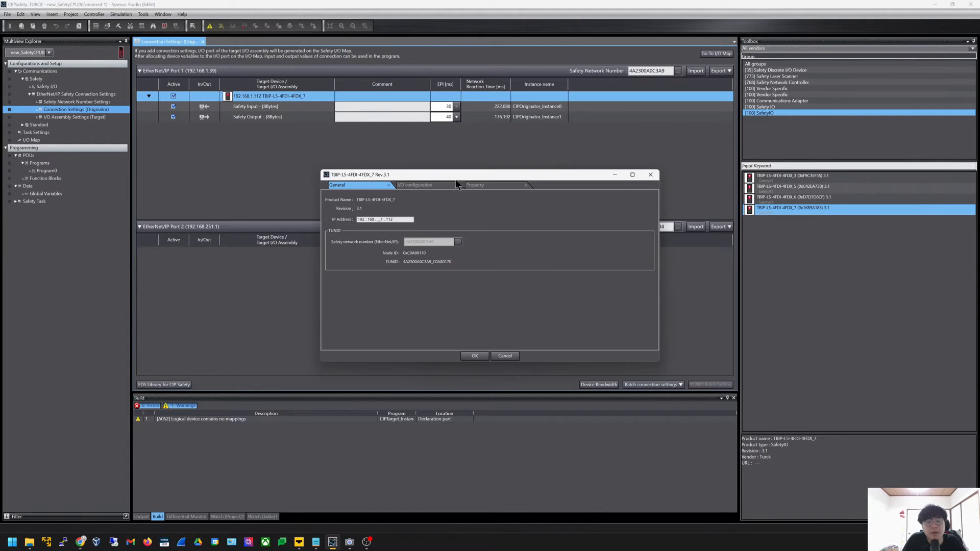
double_click(398, 220)
left_click(418, 185)
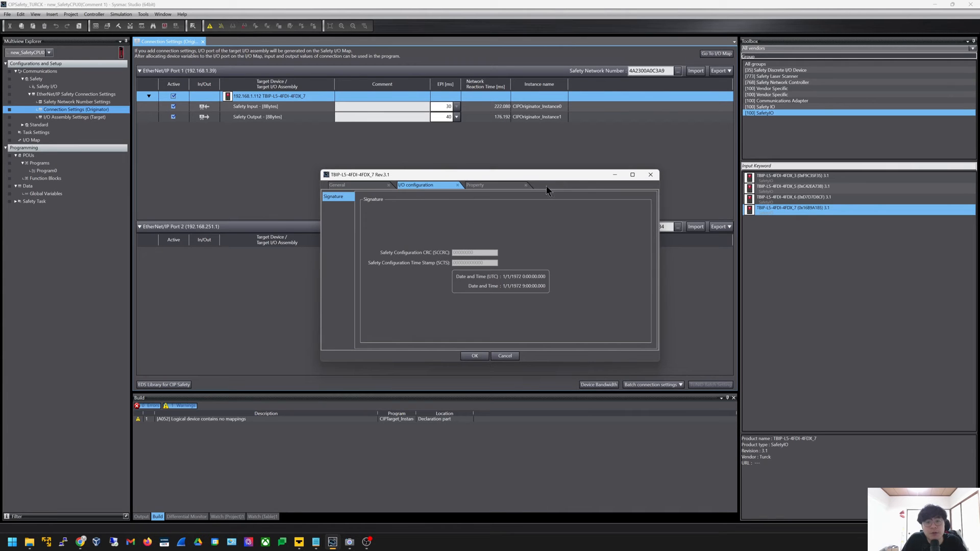
key("Escape")
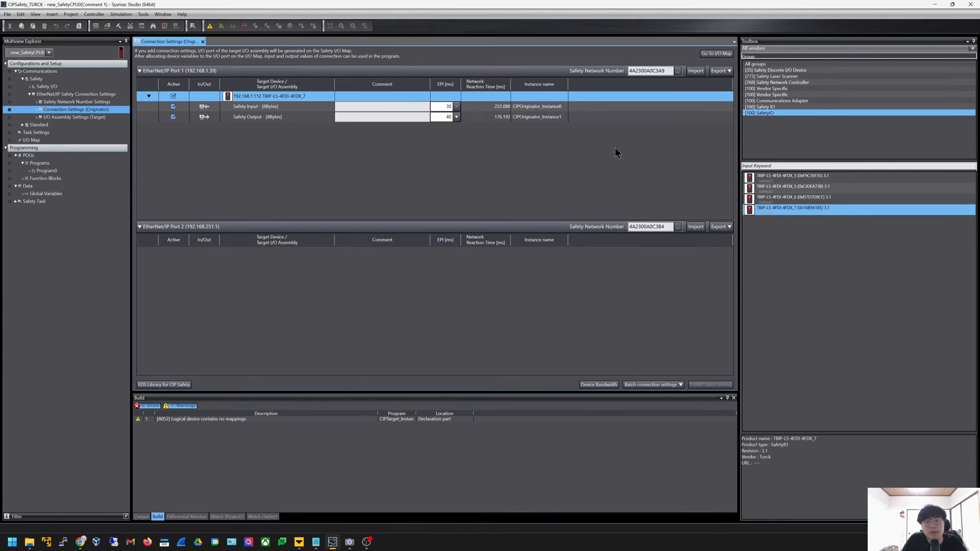
Copy Port 1's Safety Network Number 4A2300A0C3A9 to the clipboard
left_click(663, 70)
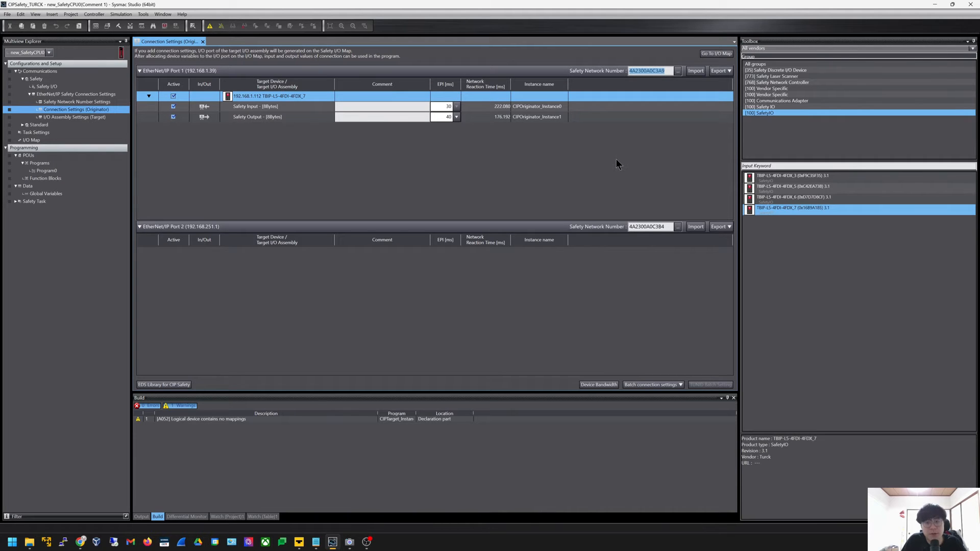
key("ctrl+c")
key("alt+Tab")
Paste 4A2300A0C3A9 into the Turck page's SNN Number field, reload, and return to Sysmac Studio
left_click(145, 8)
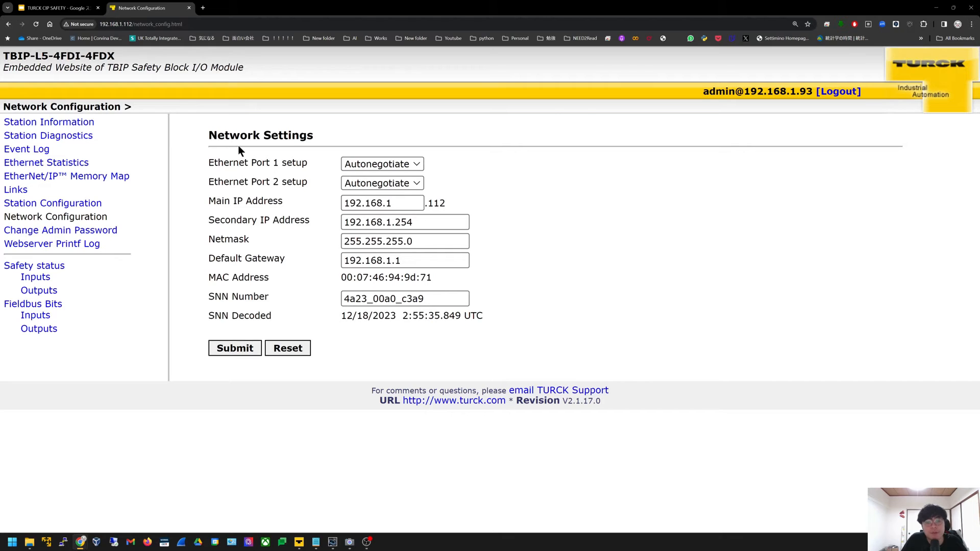
left_click_drag(462, 299, 271, 296)
key("ctrl+v")
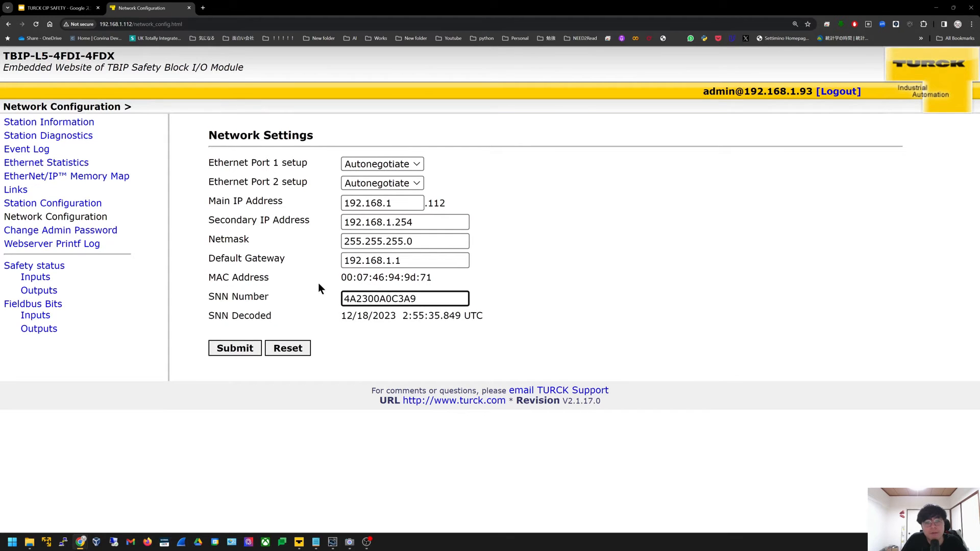
left_click(36, 25)
key("alt+Tab")
left_click(538, 290)
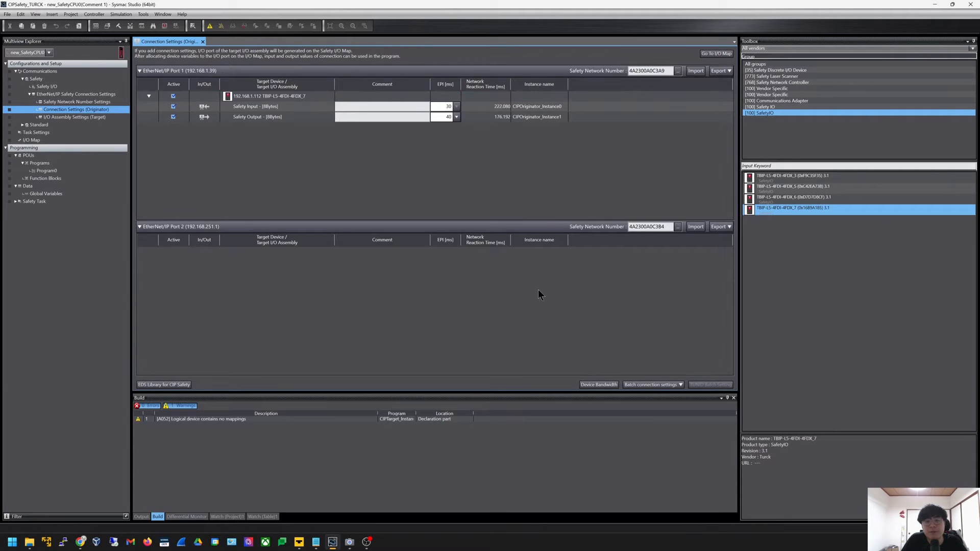
Check the Safety Input and Output connection rows, then open the I/O Map and close Task Settings
left_click(442, 106)
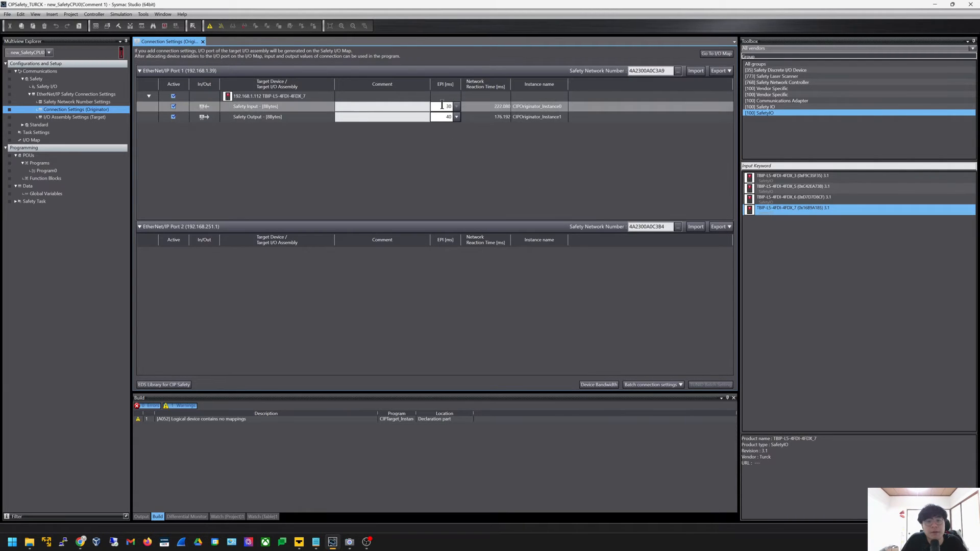
left_click(469, 121)
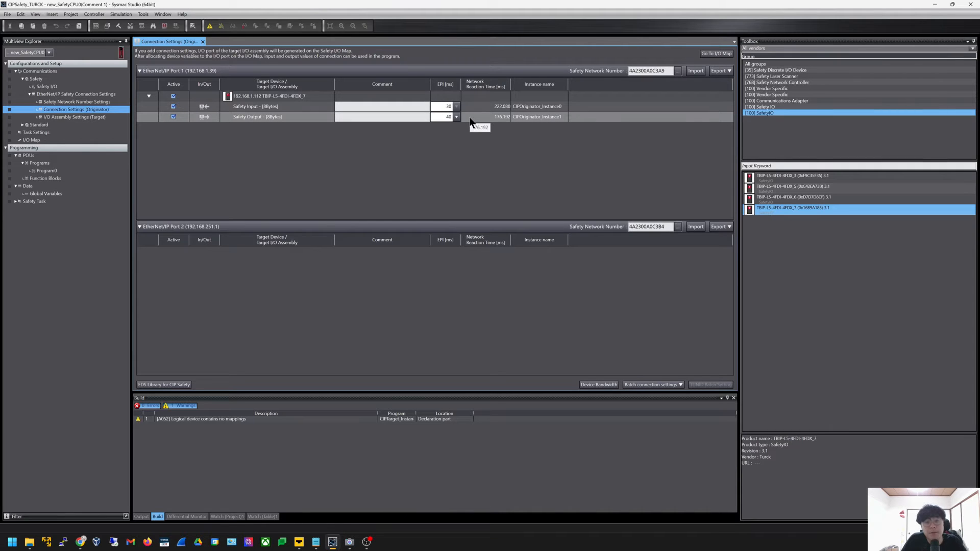
left_click(471, 112)
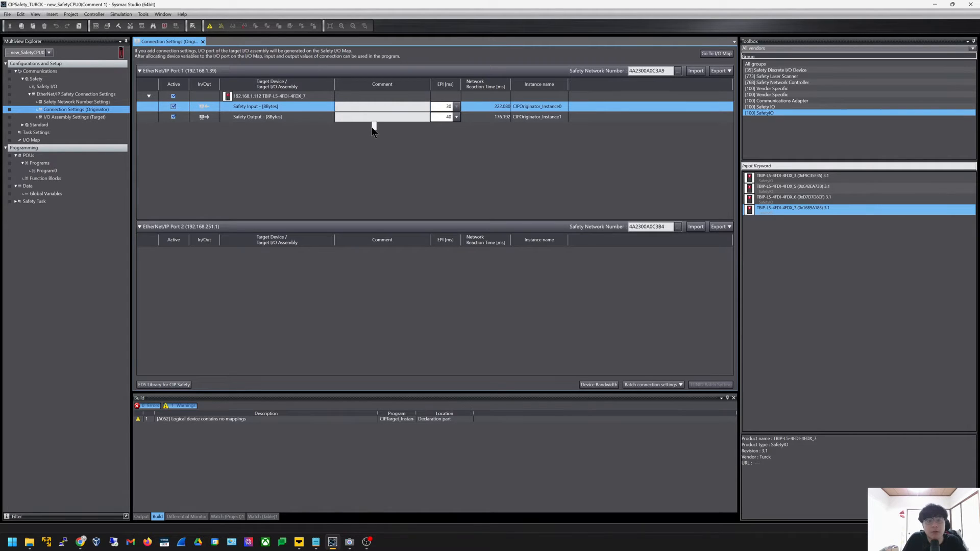
double_click(113, 134)
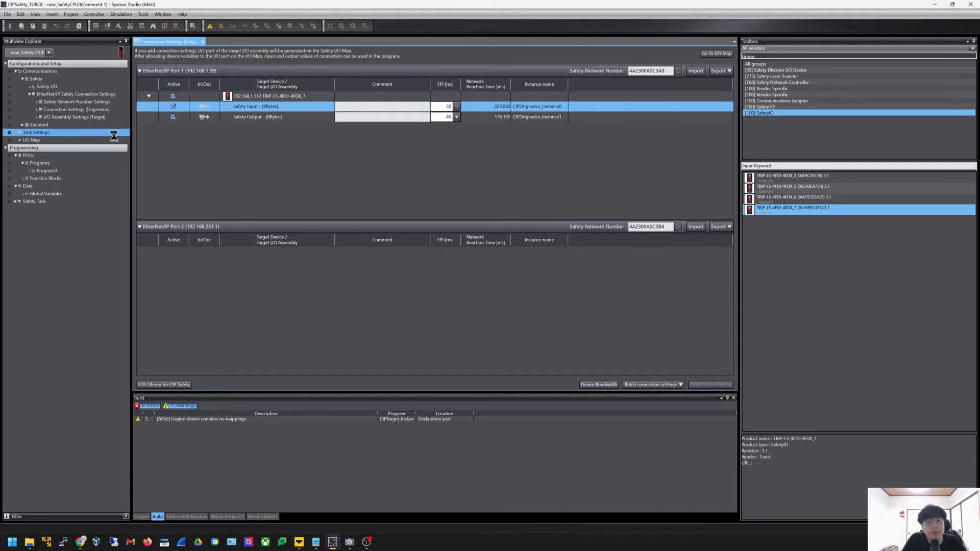
left_click(71, 141)
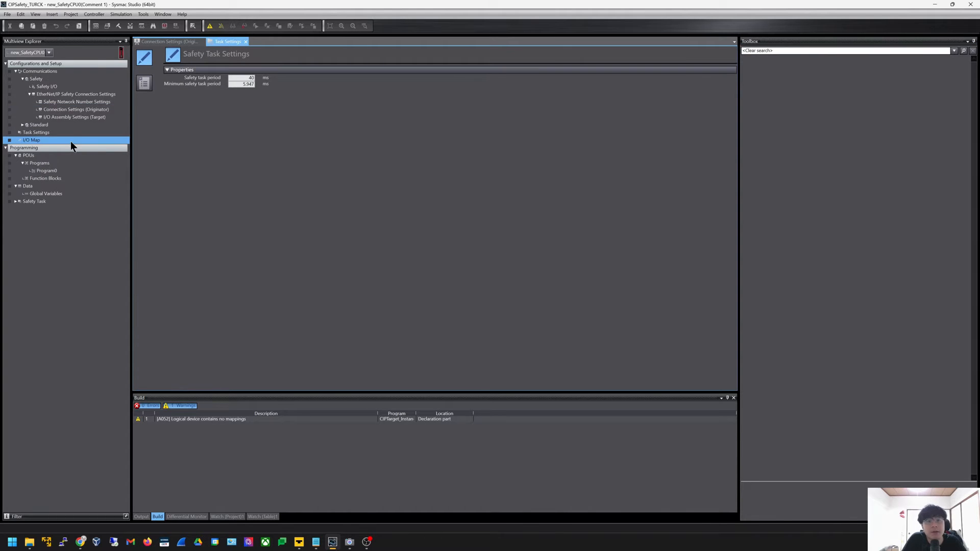
double_click(71, 141)
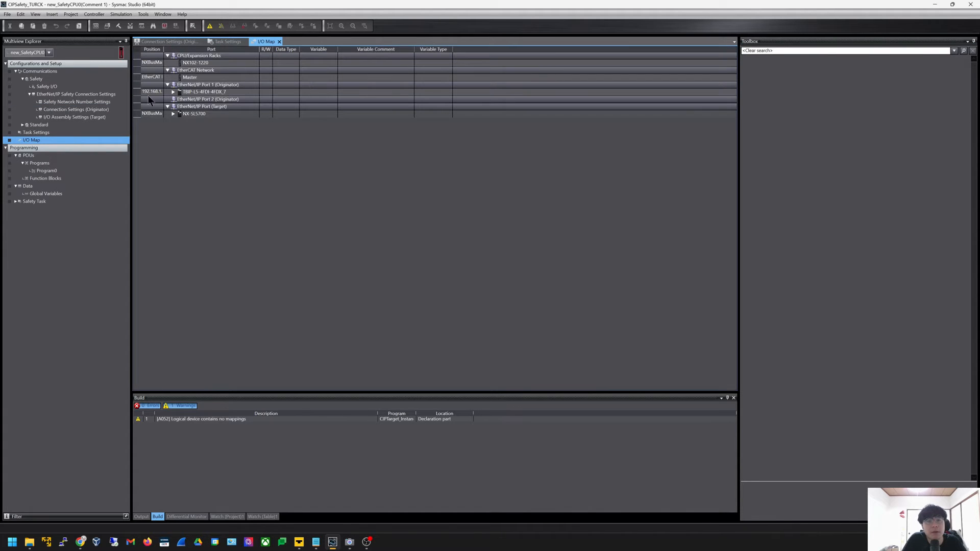
left_click(228, 42)
left_click(246, 42)
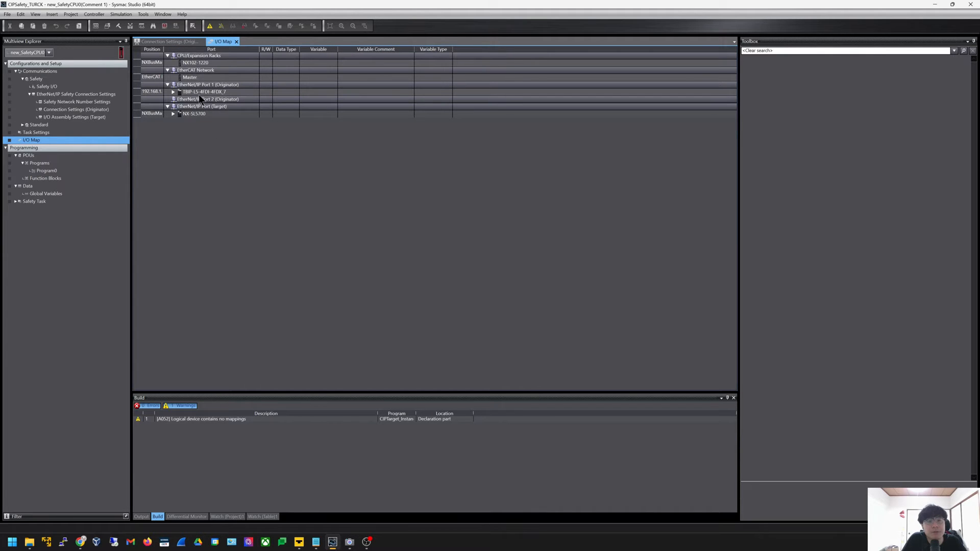
Expand TBIP-L5-4FDI-4FDX_7 in the I/O Map to show its Safety Input and Safety Output ports
left_click(174, 92)
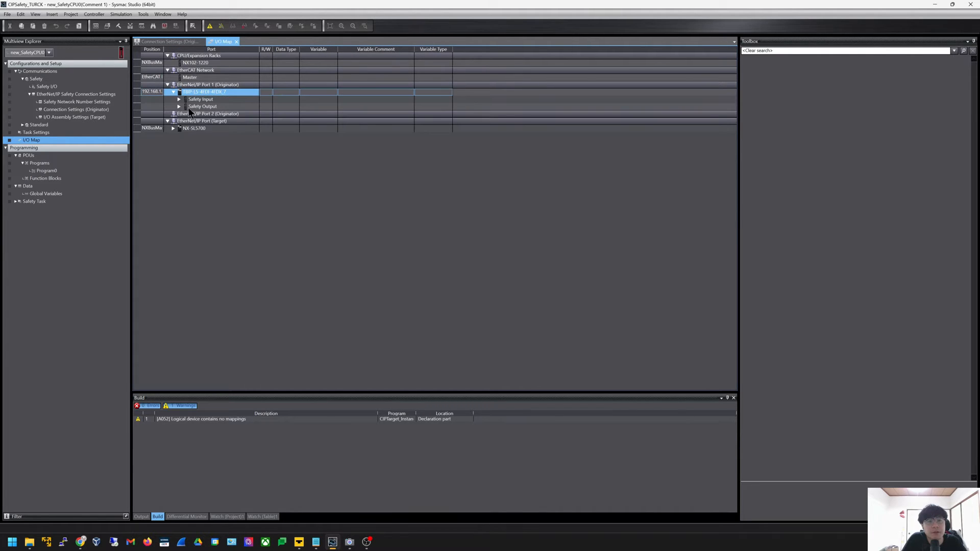
left_click(186, 106)
left_click(180, 100)
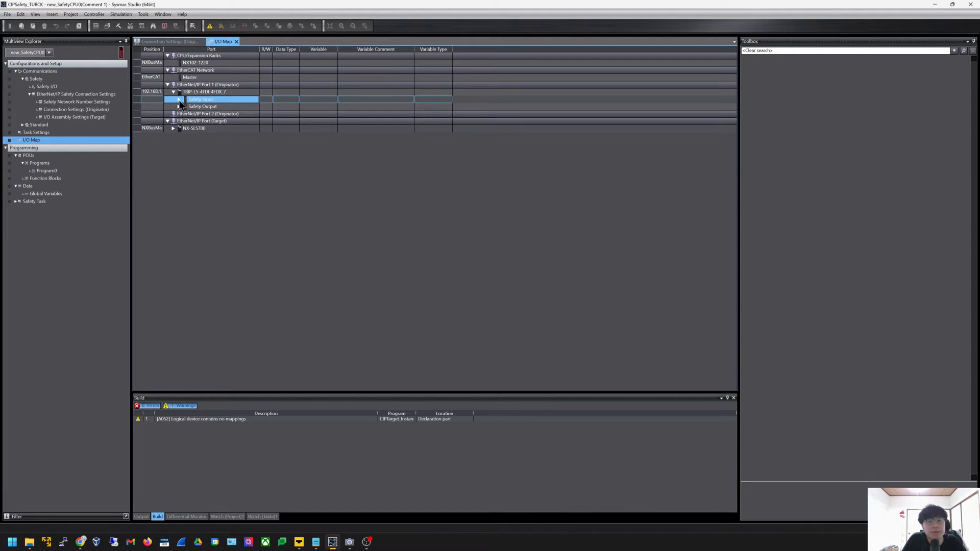
left_click(180, 100)
left_click(178, 100)
right_click(194, 93)
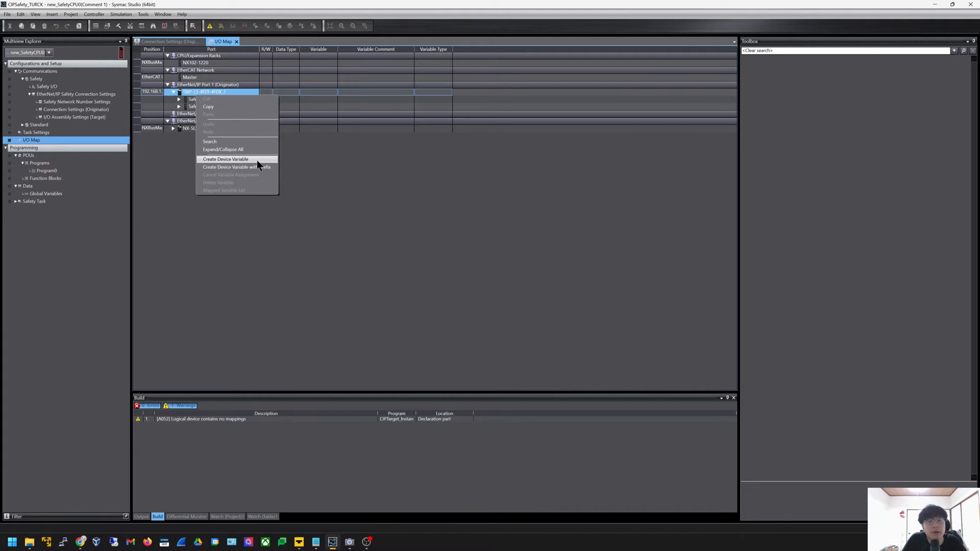
left_click(365, 249)
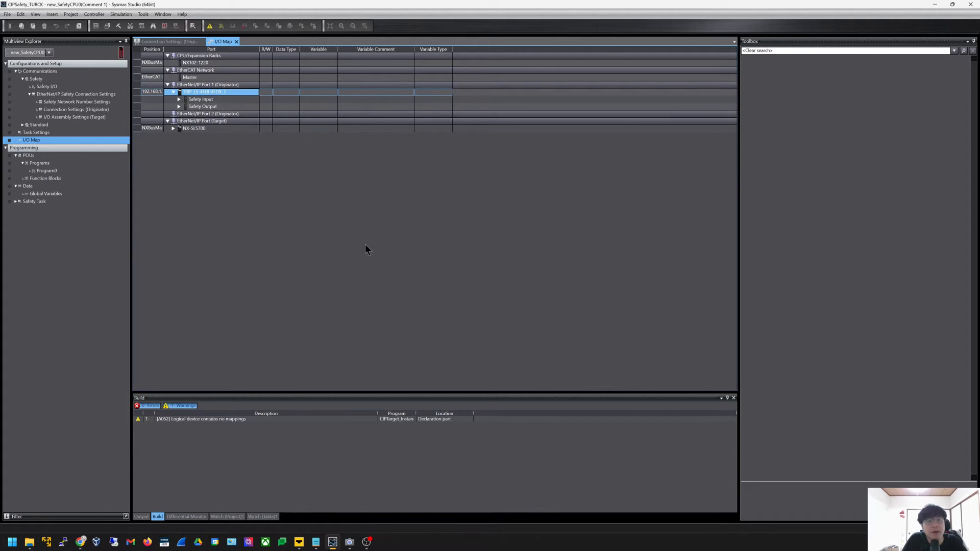
left_click(86, 186)
left_click(87, 195)
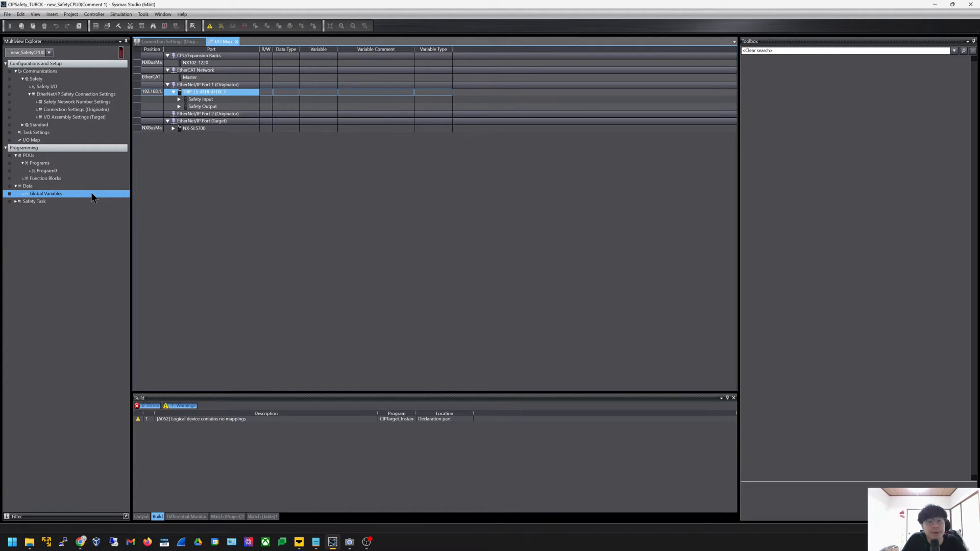
Open the safety CPU's Global Variables list and scroll through it
double_click(93, 198)
scroll(380, 129, "down", 10)
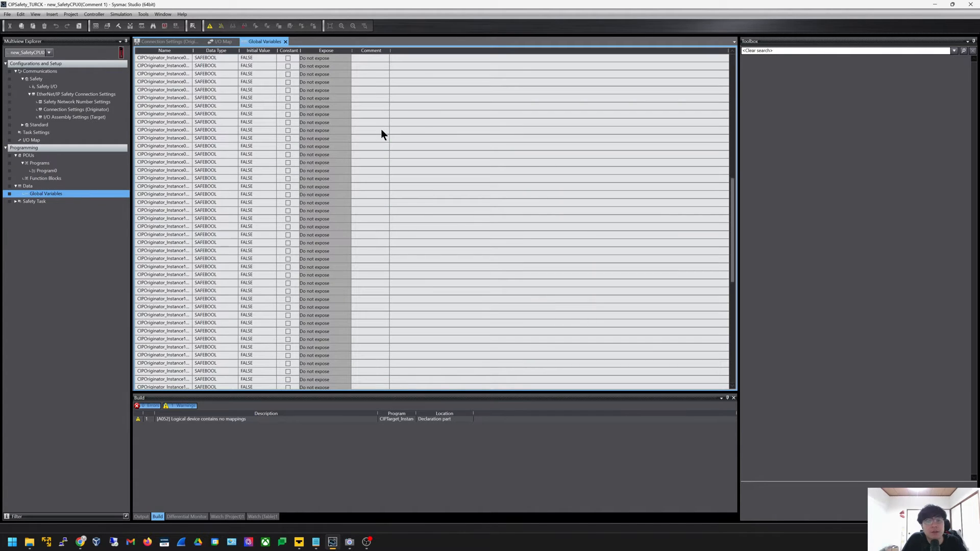
scroll(382, 132, "up", 10)
scroll(382, 130, "up", 5)
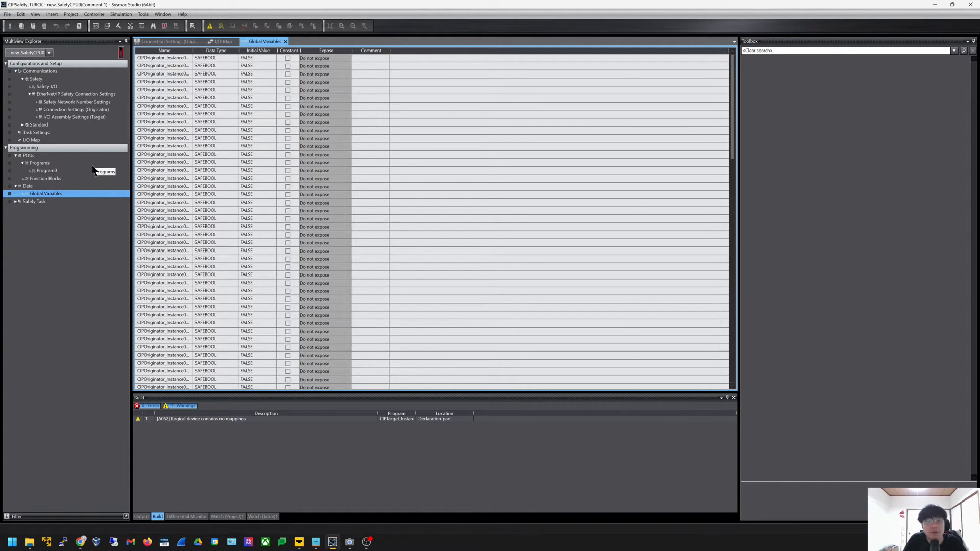
Review Program0's safety logic, then close all open editors
left_click(48, 171)
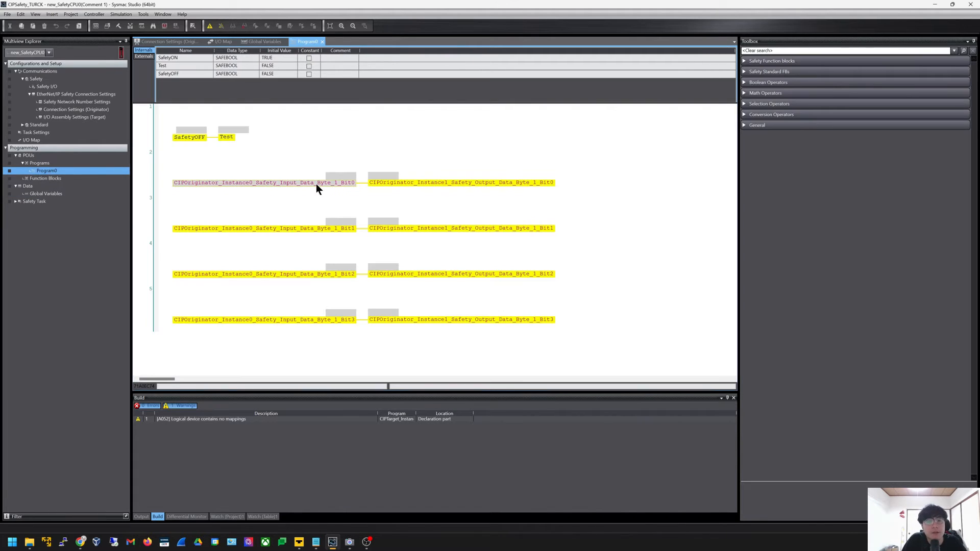
left_click(388, 129)
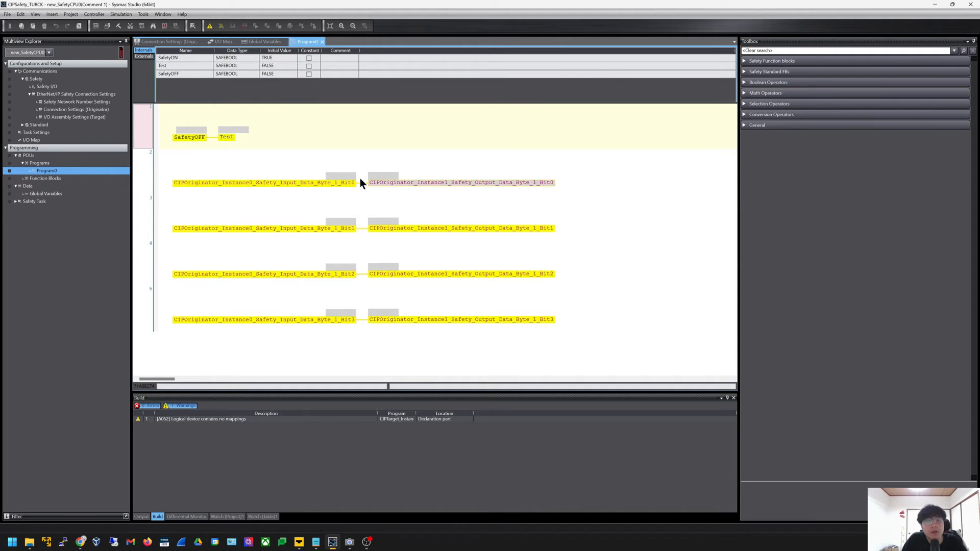
right_click(301, 42)
left_click(359, 116)
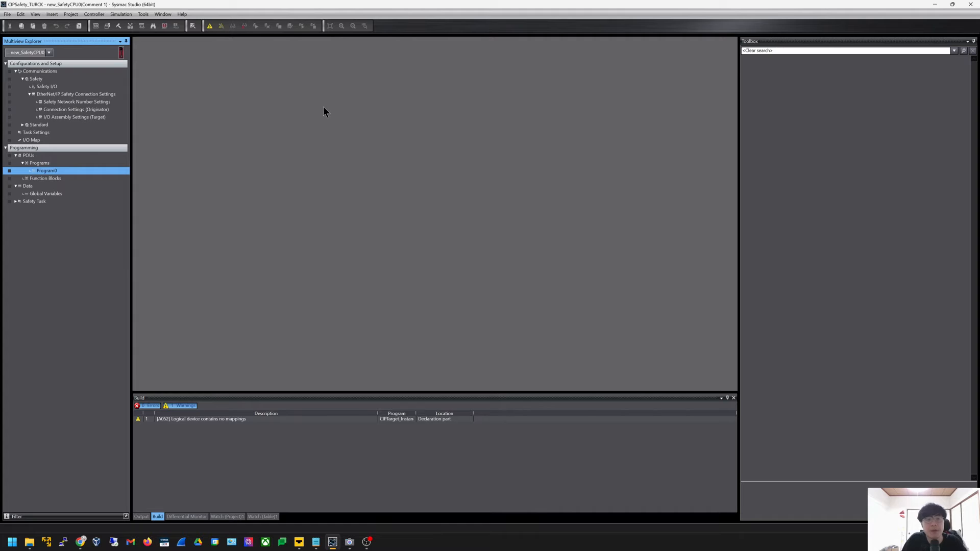
Switch to controller new_Controller_0 and open its Global Variables
left_click(48, 53)
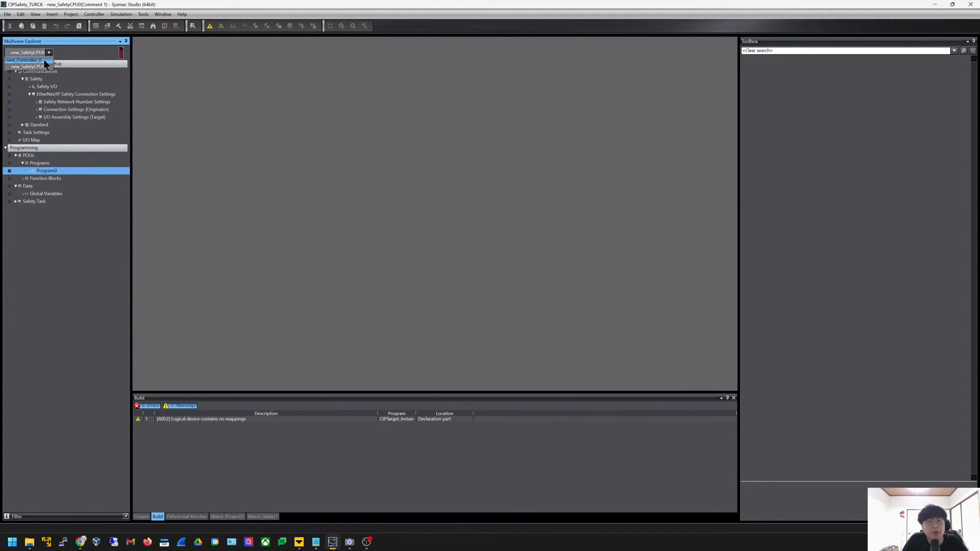
left_click(43, 59)
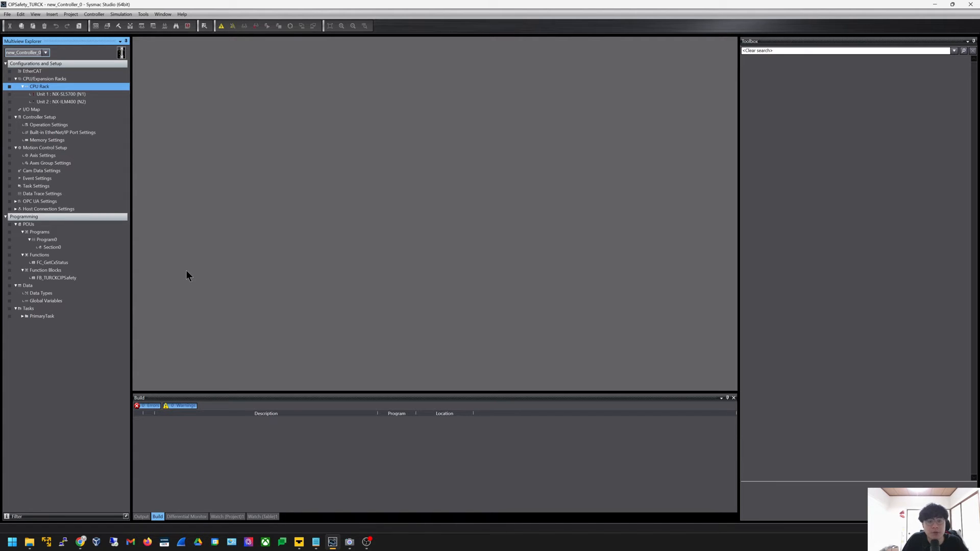
double_click(64, 301)
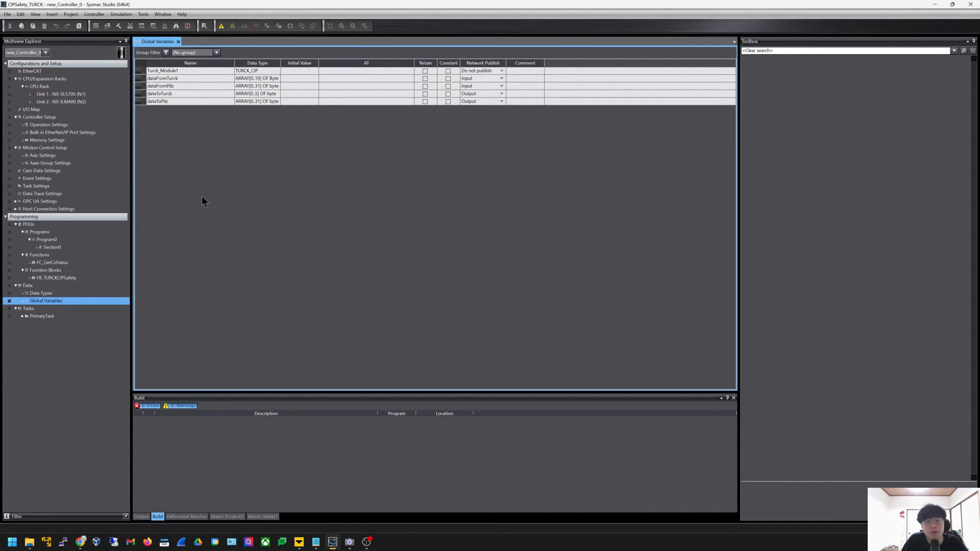
Inspect the dataFromTurck and dataToTurck byte array variables and their comments
left_click(146, 78)
left_click(144, 94)
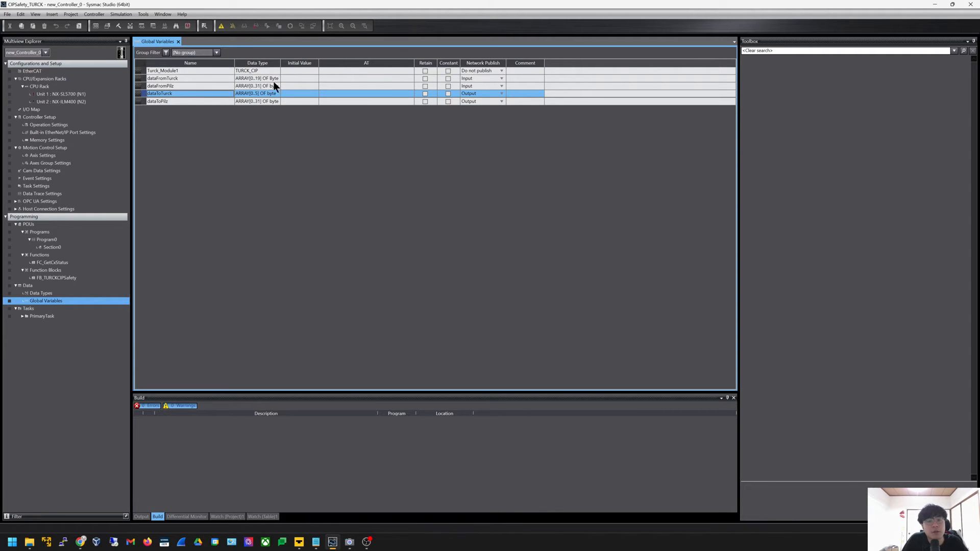
left_click(517, 79)
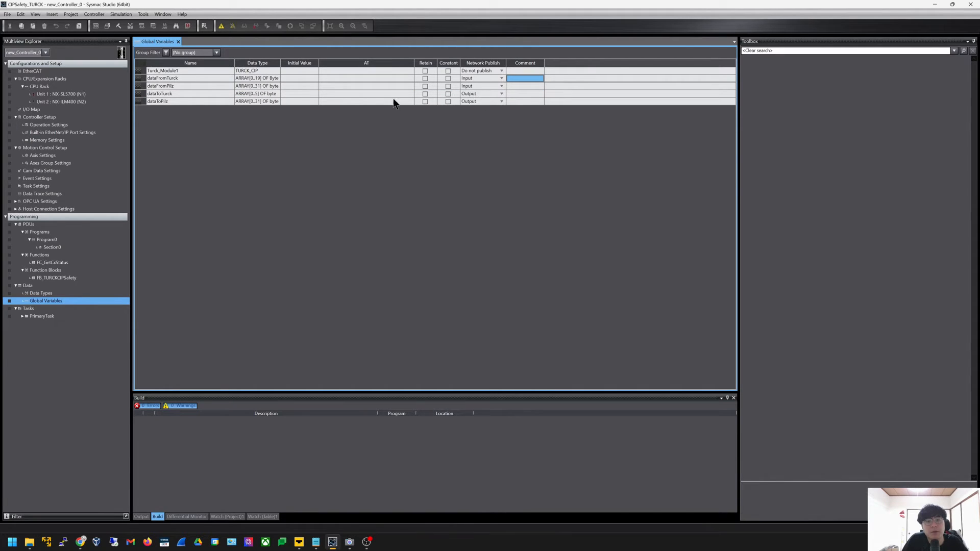
left_click(143, 95)
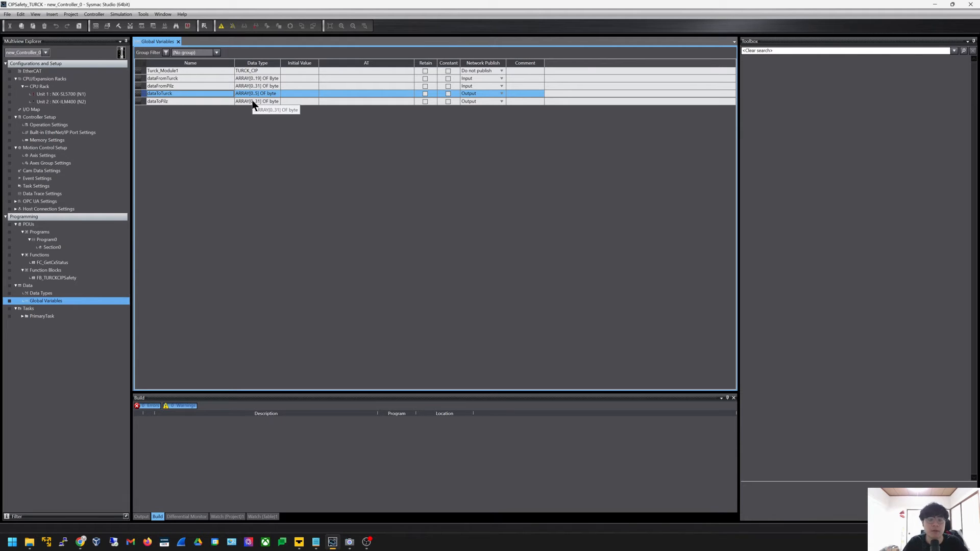
key("alt+Tab")
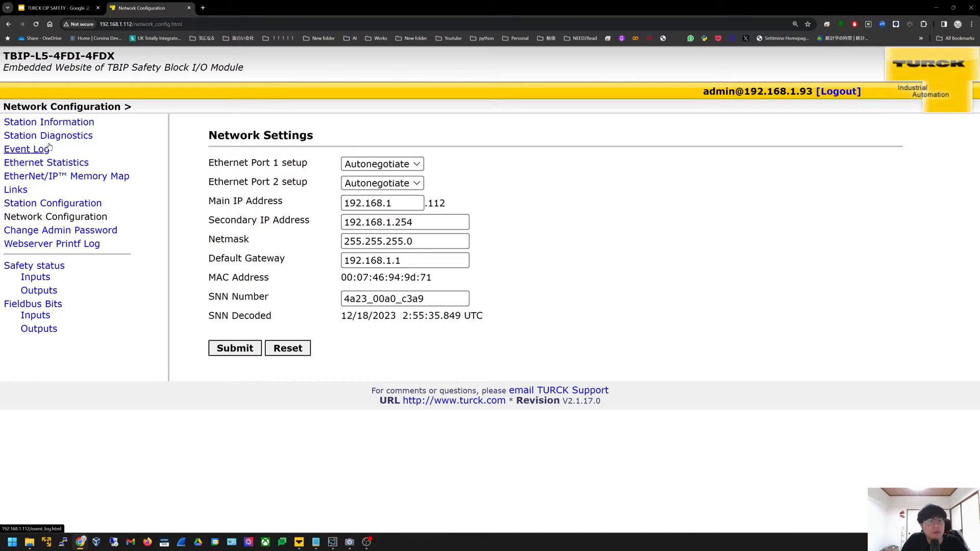
Look up input assembly 103 and output assembly 104 on the EtherNet/IP Memory Map page, then return to Sysmac Studio
left_click(49, 176)
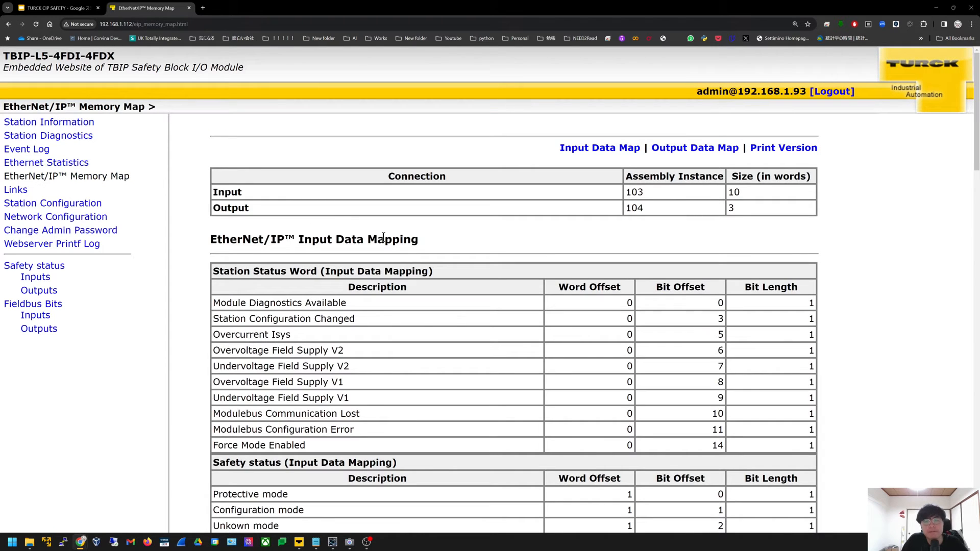
left_click_drag(740, 193, 684, 217)
left_click(738, 212)
key("alt+Tab")
left_click(326, 211)
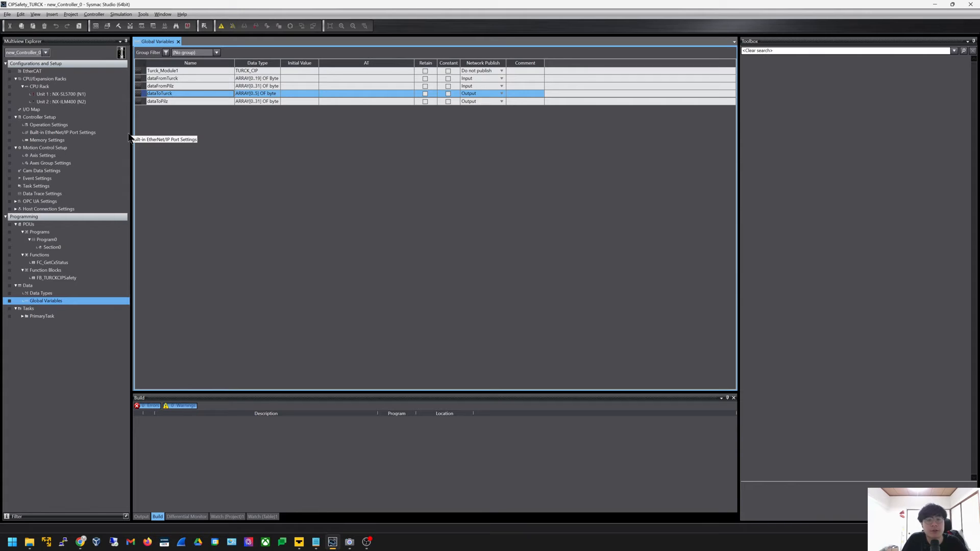
left_click(145, 15)
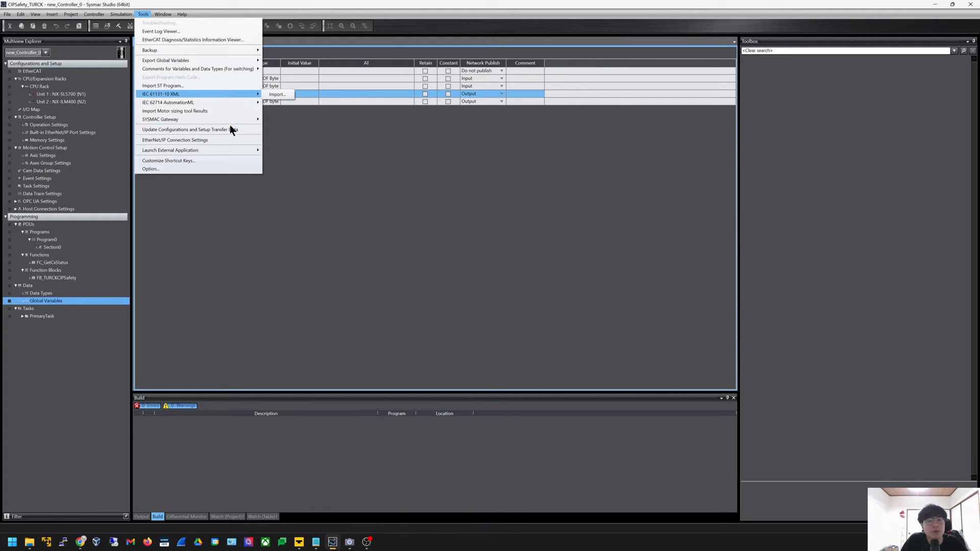
Edit built-in Port 1's EtherNet/IP connection settings, check tag sets via Registration All, then view connections
left_click(227, 141)
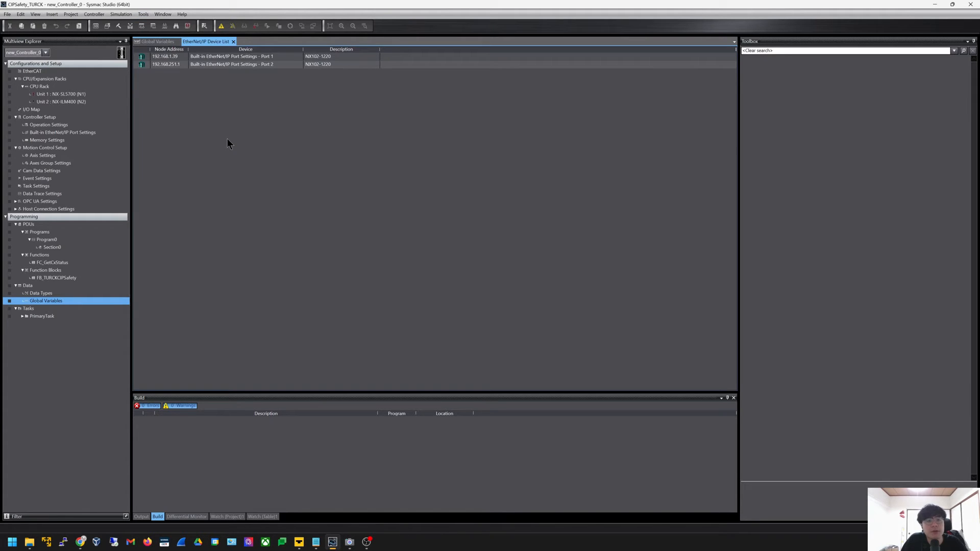
left_click(214, 66)
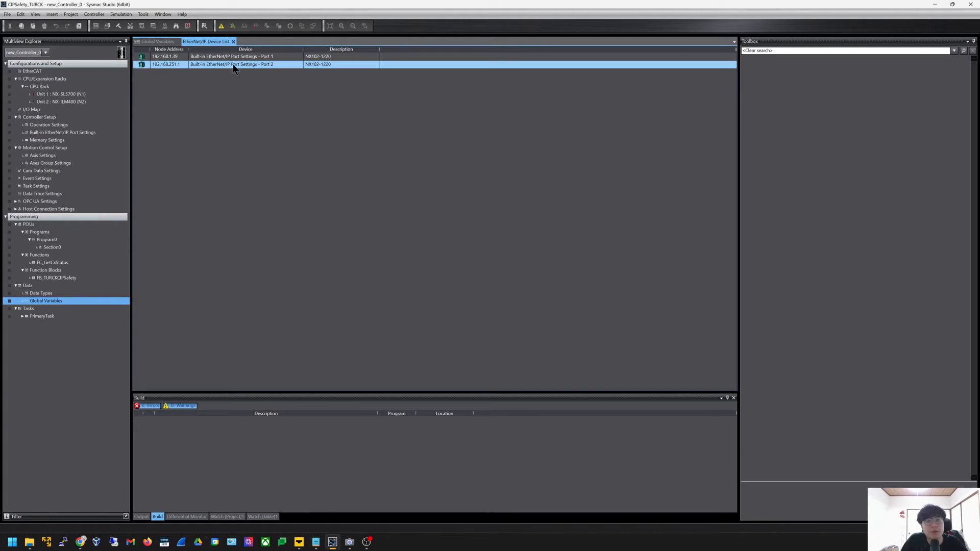
right_click(226, 58)
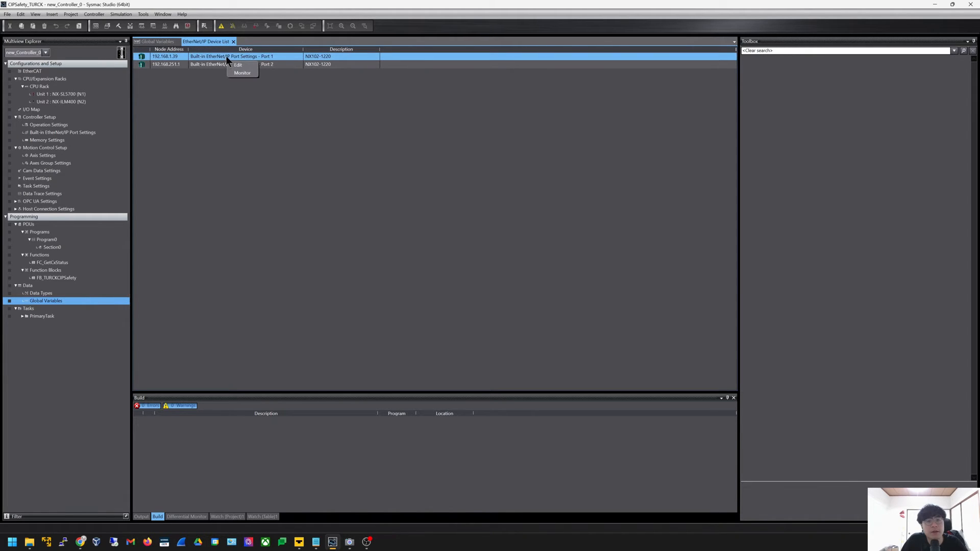
left_click(245, 66)
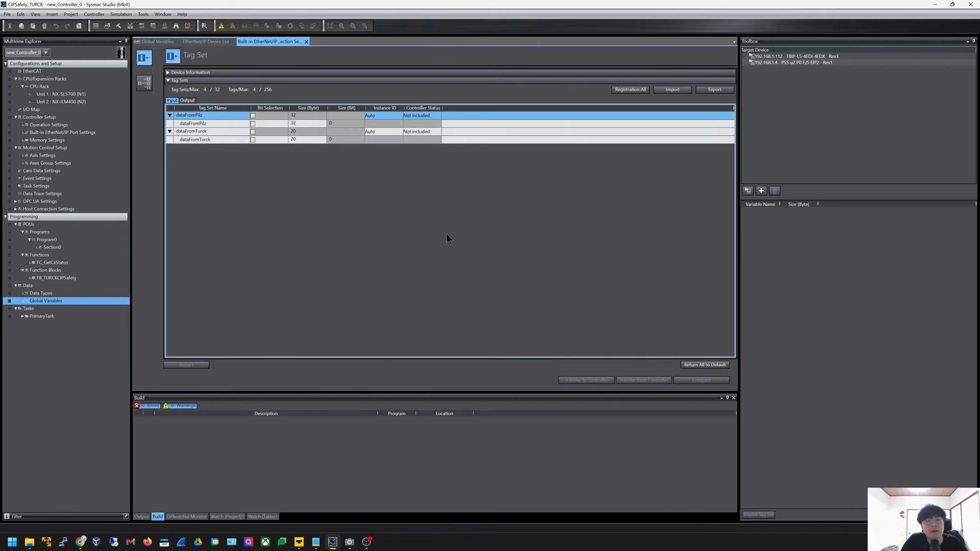
left_click(626, 90)
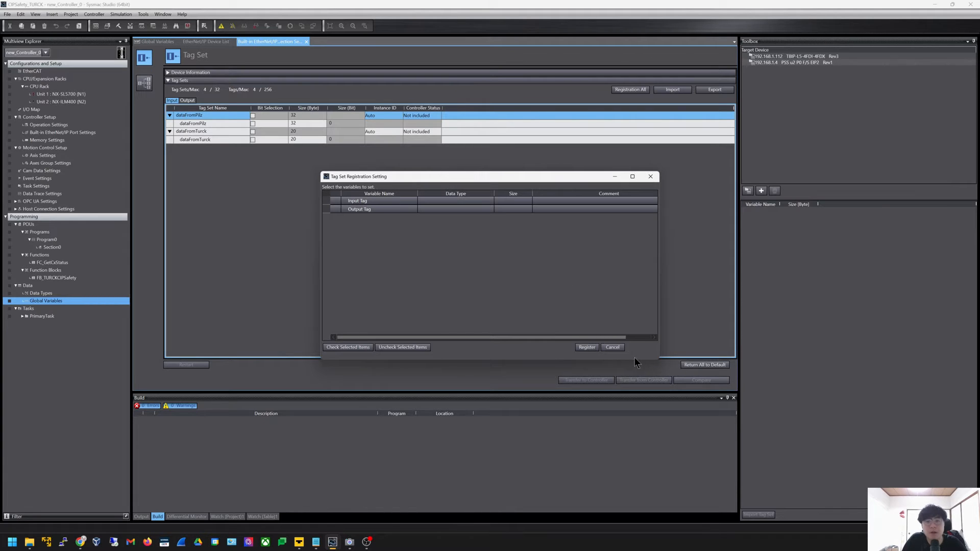
left_click(617, 347)
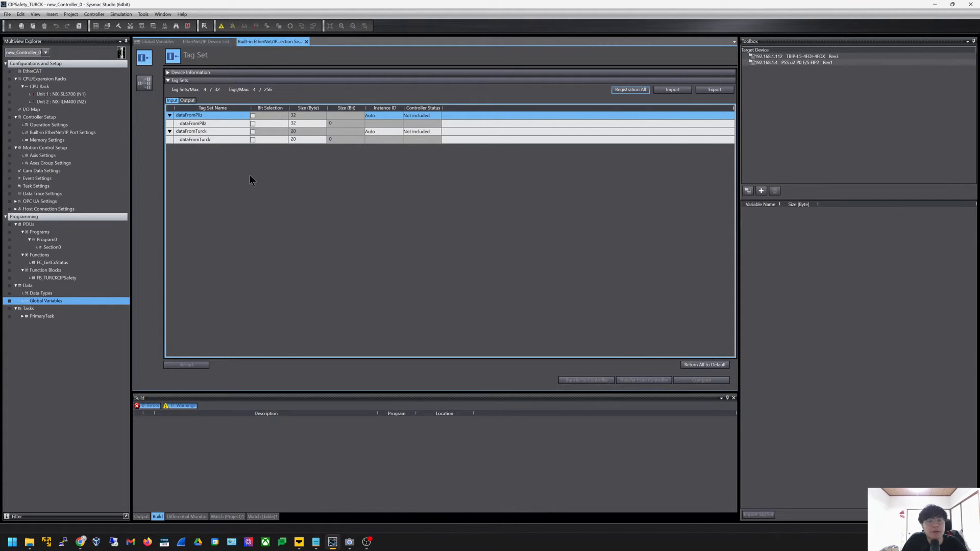
left_click(144, 86)
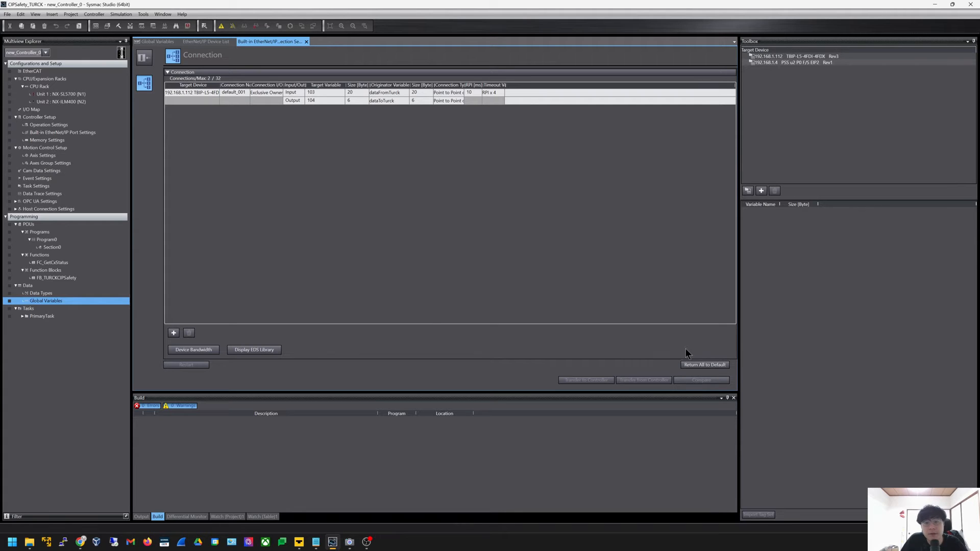
Confirm Turck devices are in the EDS library, then begin a new target device entry
left_click(261, 351)
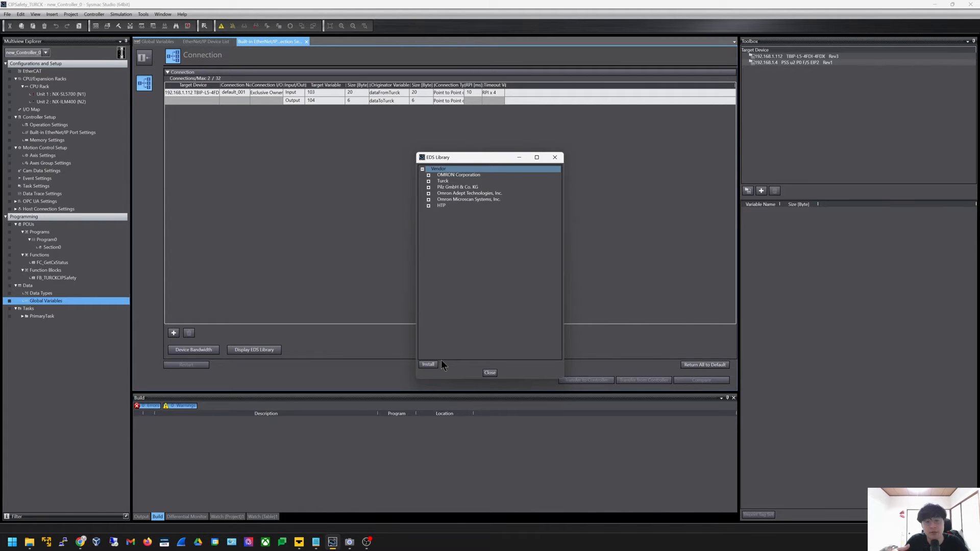
key("Escape")
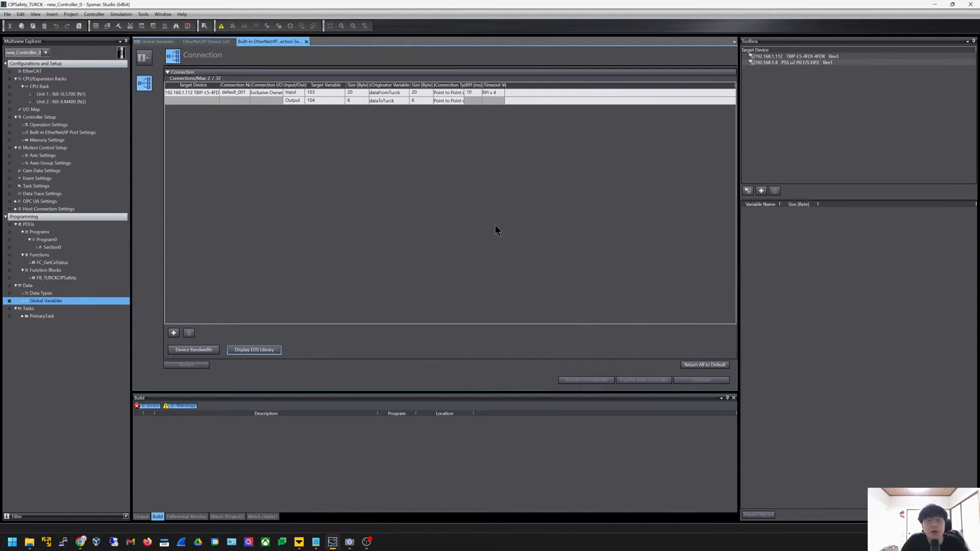
left_click(760, 194)
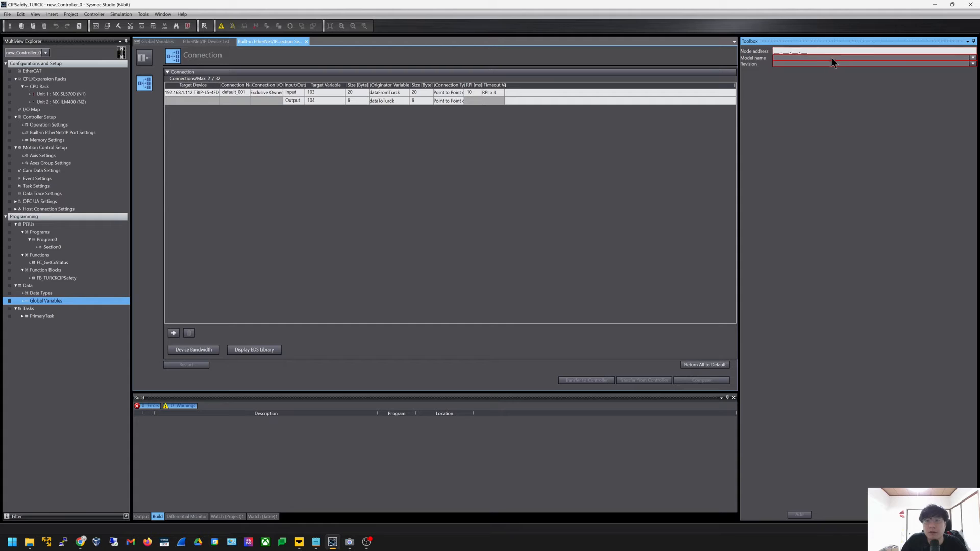
Add target device 192.168.1.112 with model TBIP-L5-4FDI-4FDX, revision 3
left_click_drag(856, 51, 742, 40)
left_click(776, 52)
type("192168")
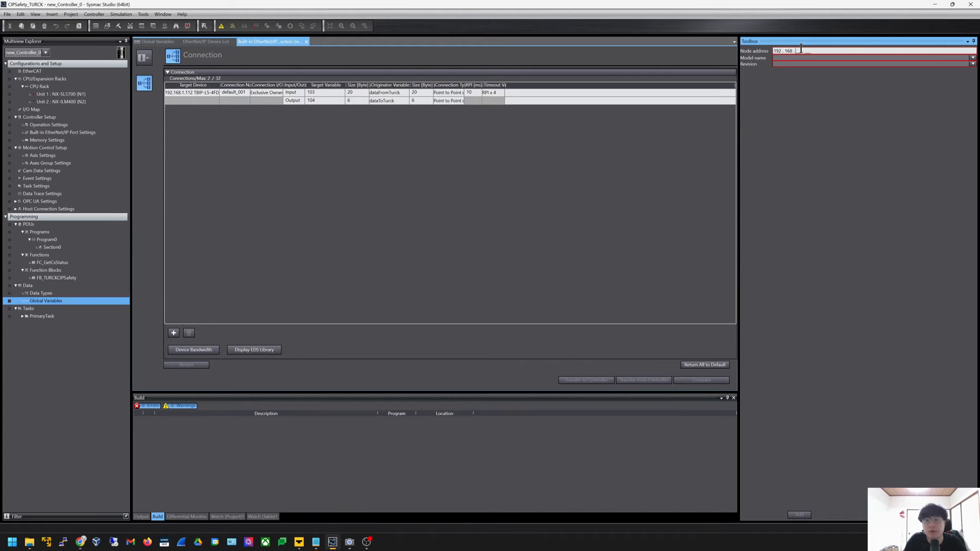
type("1.12")
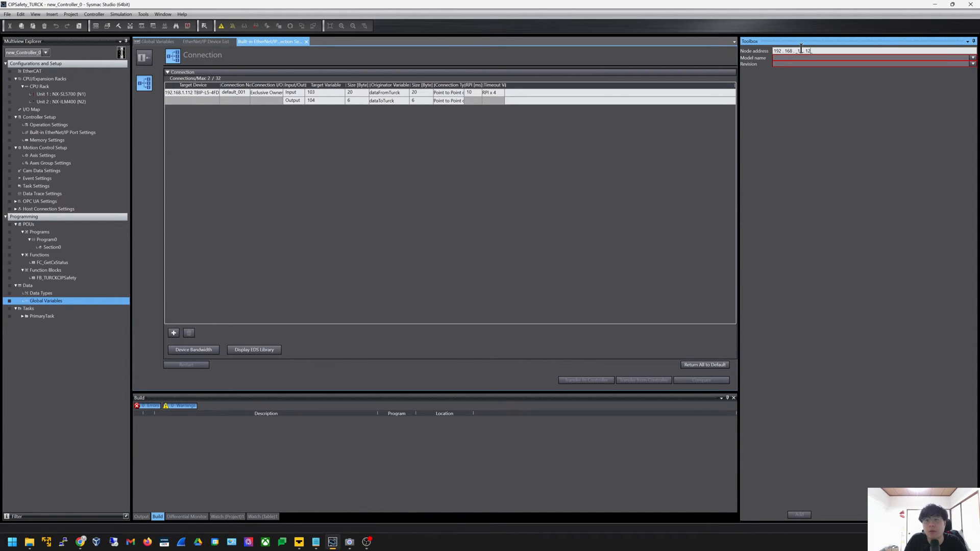
type("1")
left_click(971, 59)
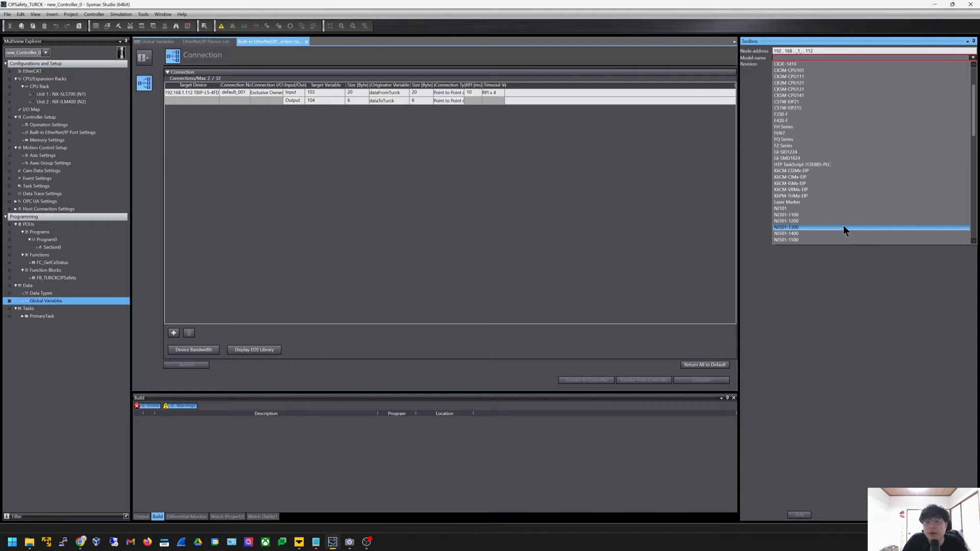
scroll(843, 226, "down", 10)
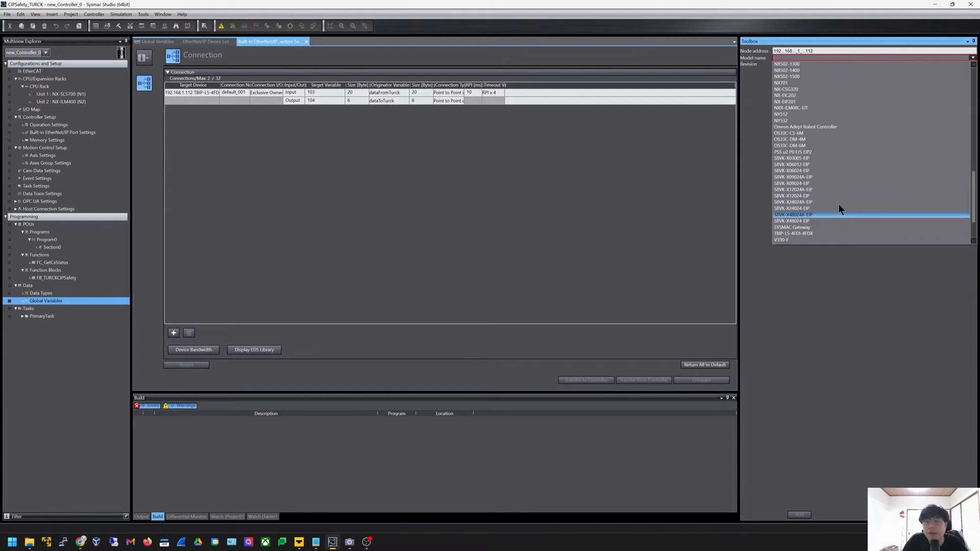
scroll(817, 178, "down", 6)
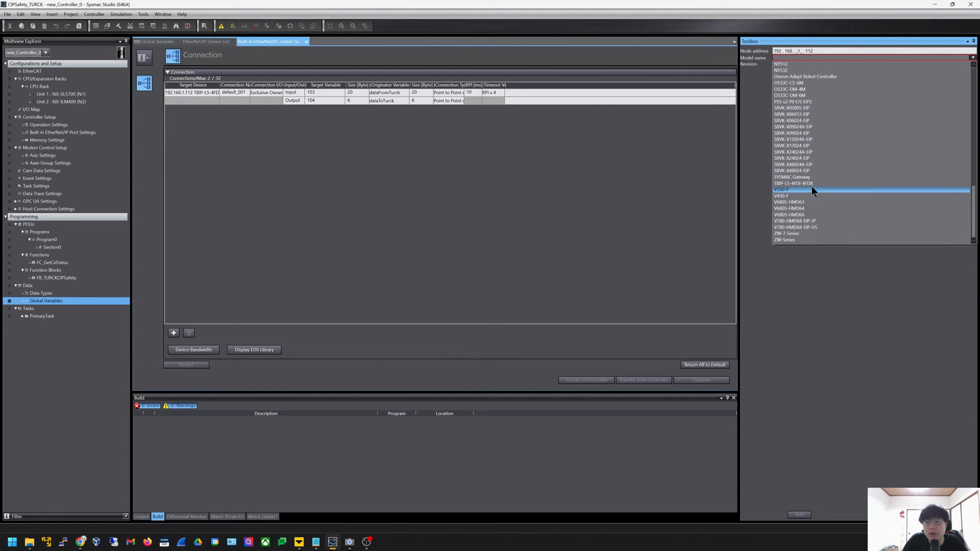
left_click(812, 184)
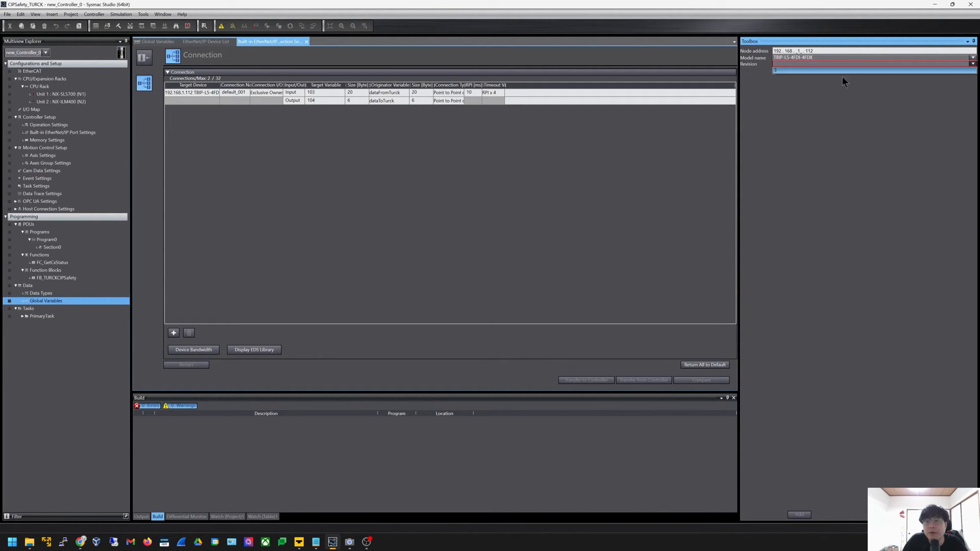
left_click(973, 63)
left_click(781, 71)
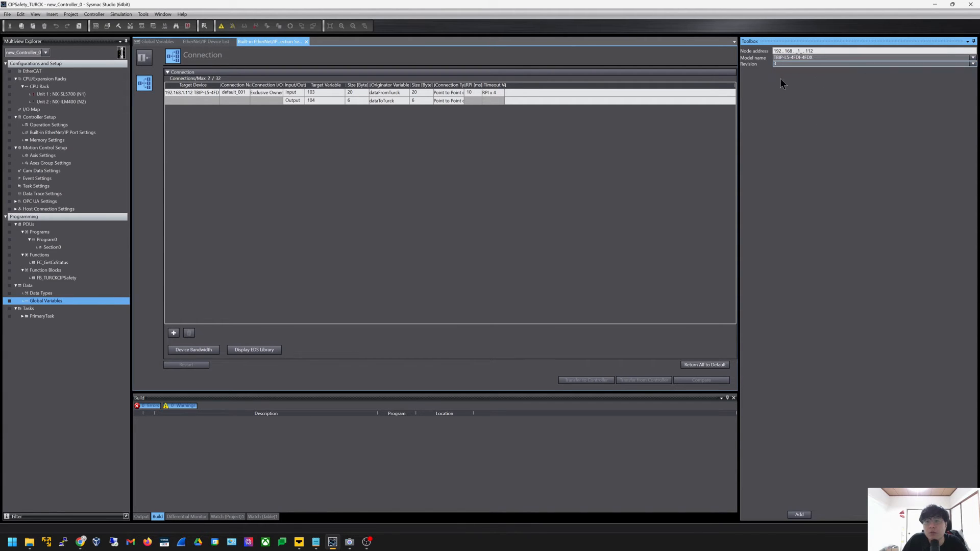
left_click(800, 515)
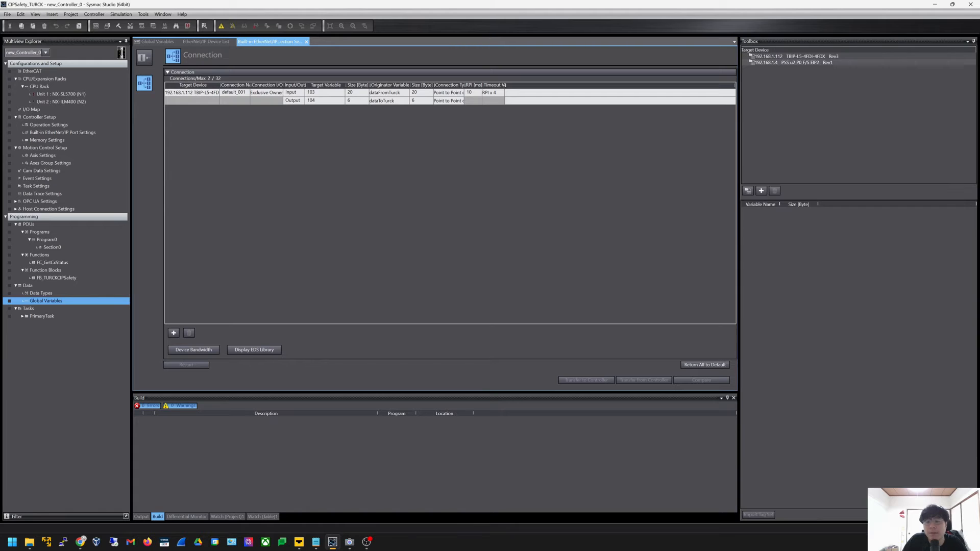
left_click(774, 61)
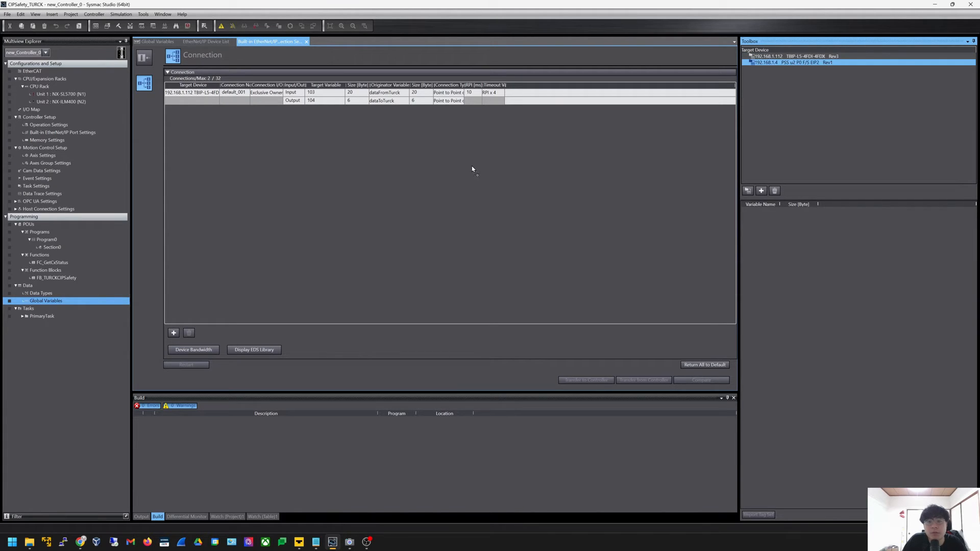
left_click(609, 176)
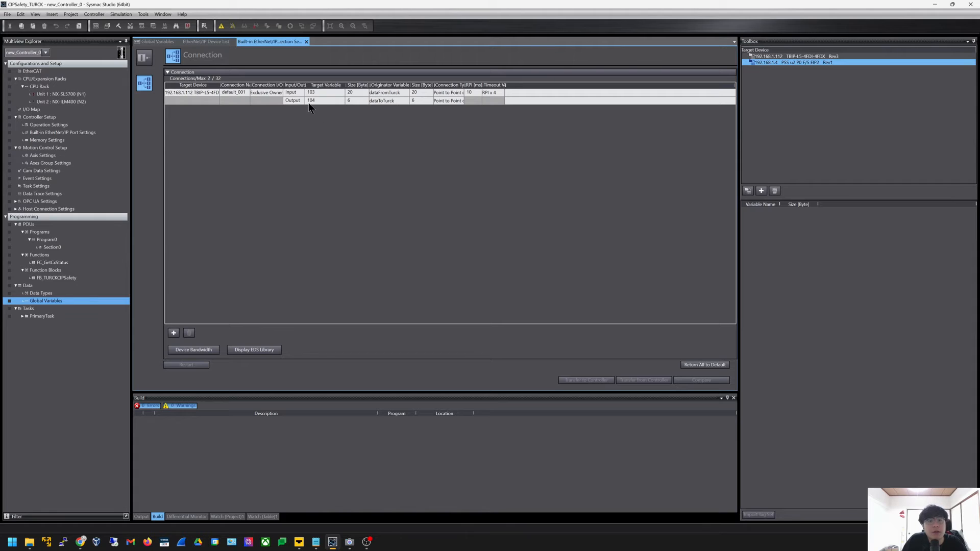
left_click(237, 97)
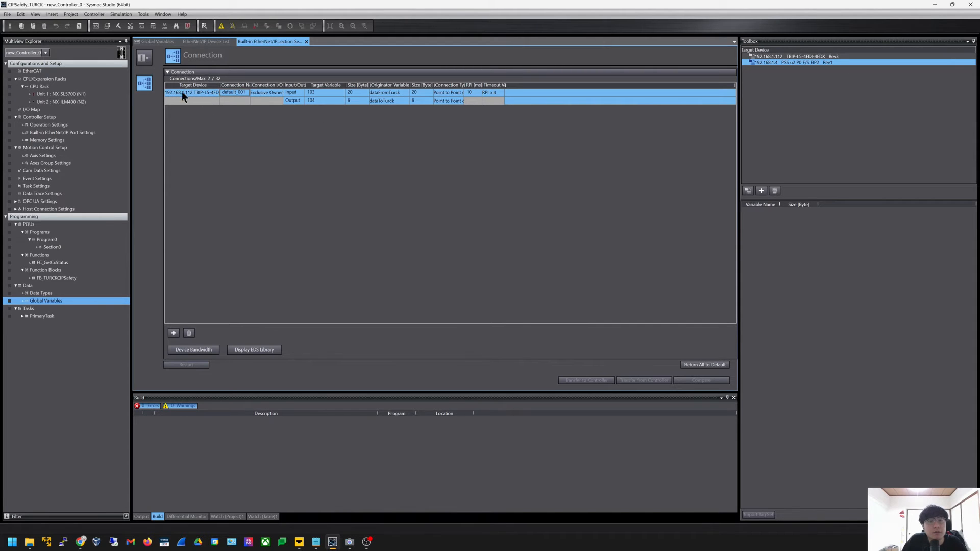
left_click(326, 101)
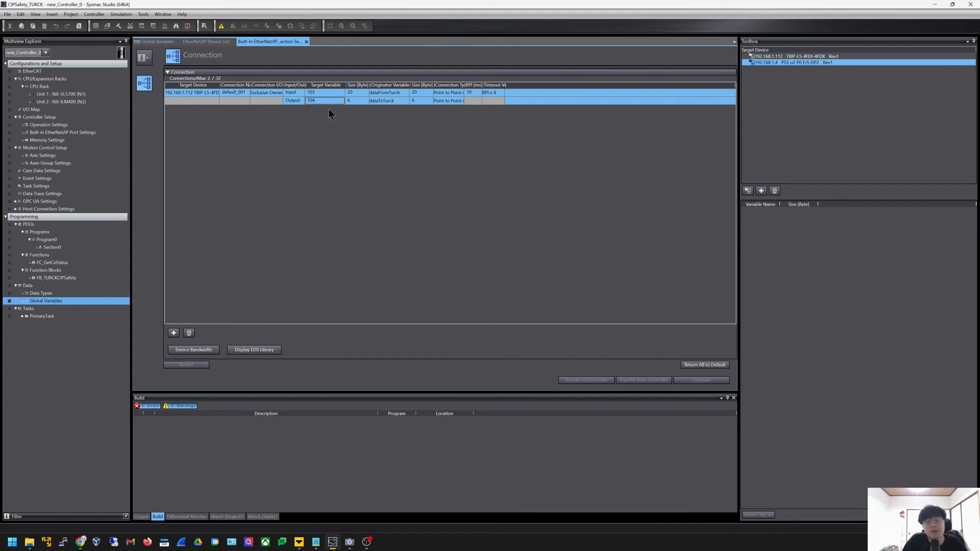
key("alt+Tab")
Check the memory map for input 103 (10 words) and output 104 (3 words), comparing against the connection table
left_click(635, 204)
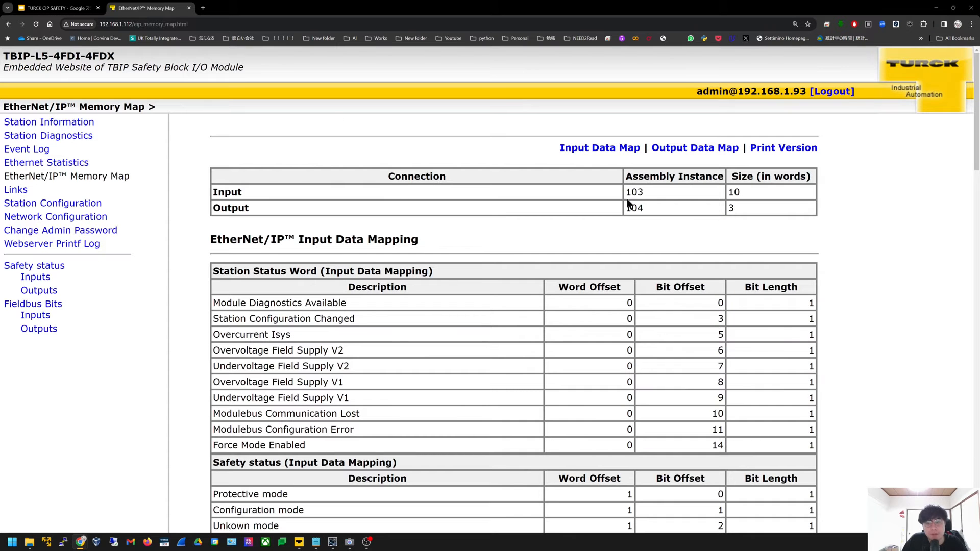
left_click_drag(649, 193, 615, 194)
left_click(676, 222)
left_click_drag(643, 205, 620, 210)
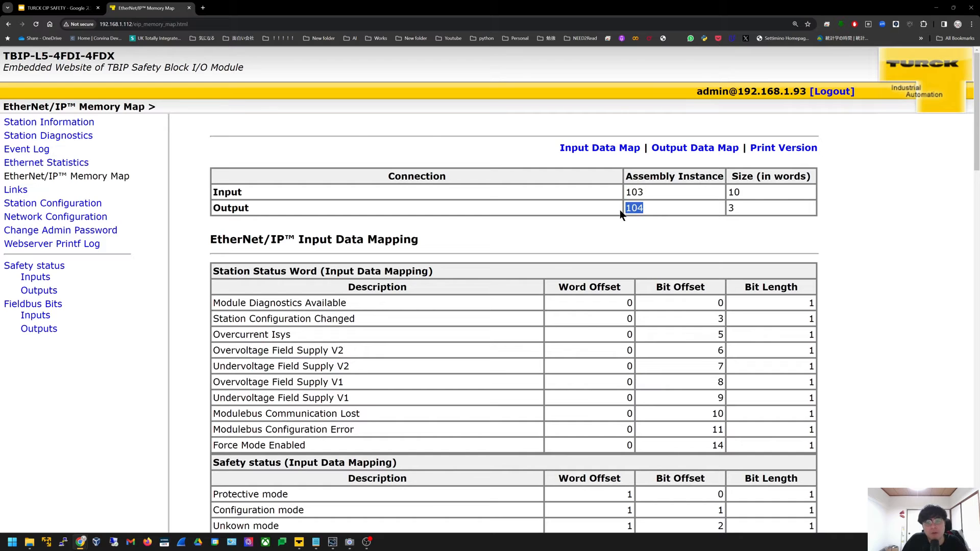
key("alt+Tab")
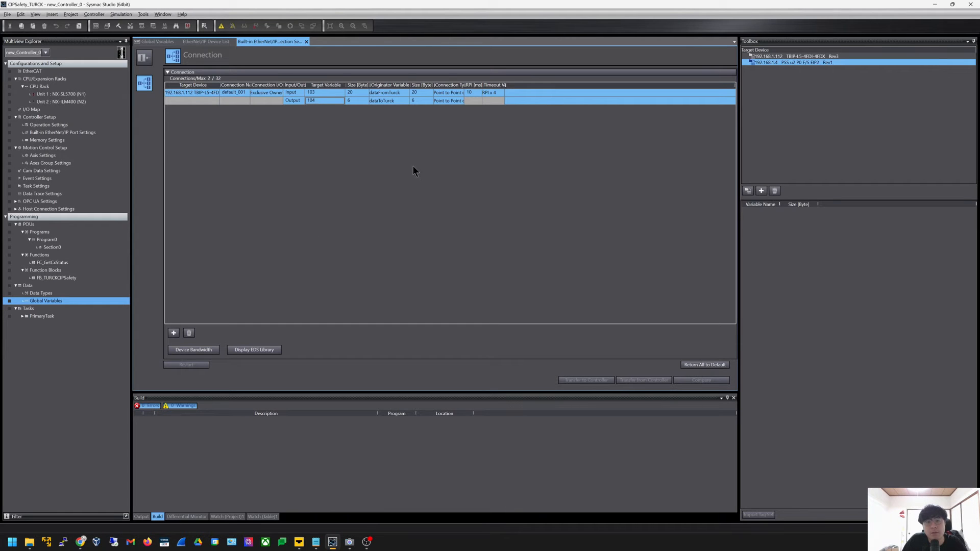
key("alt+Tab")
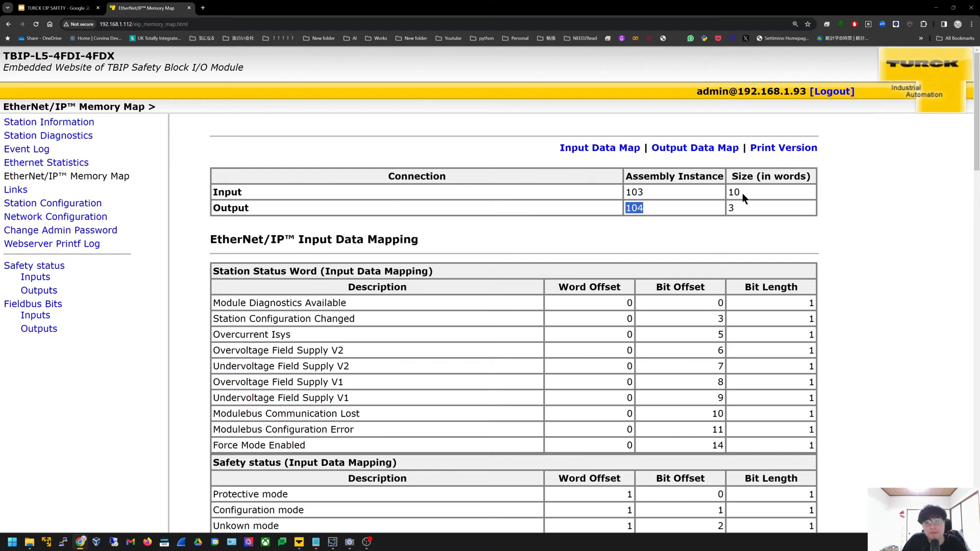
key("alt+Tab")
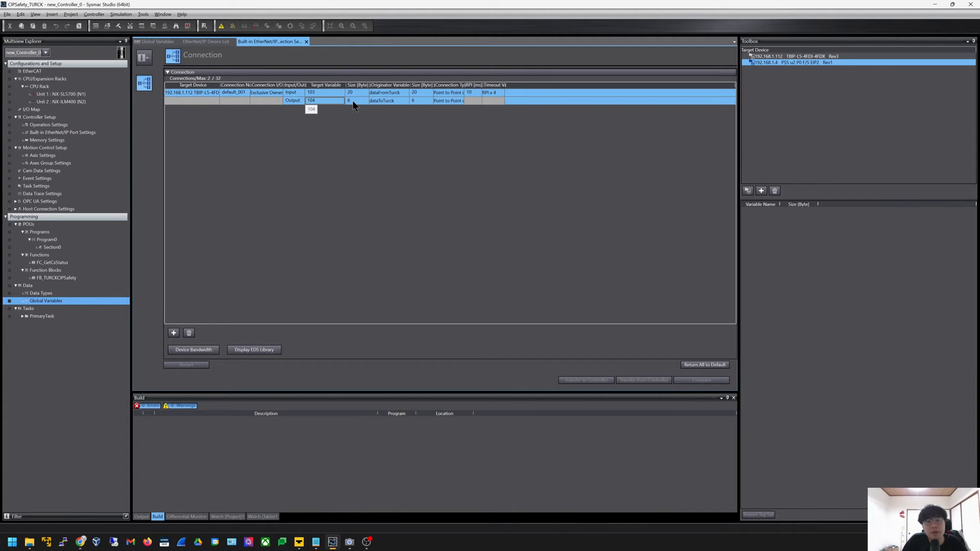
key("alt+Tab")
double_click(731, 208)
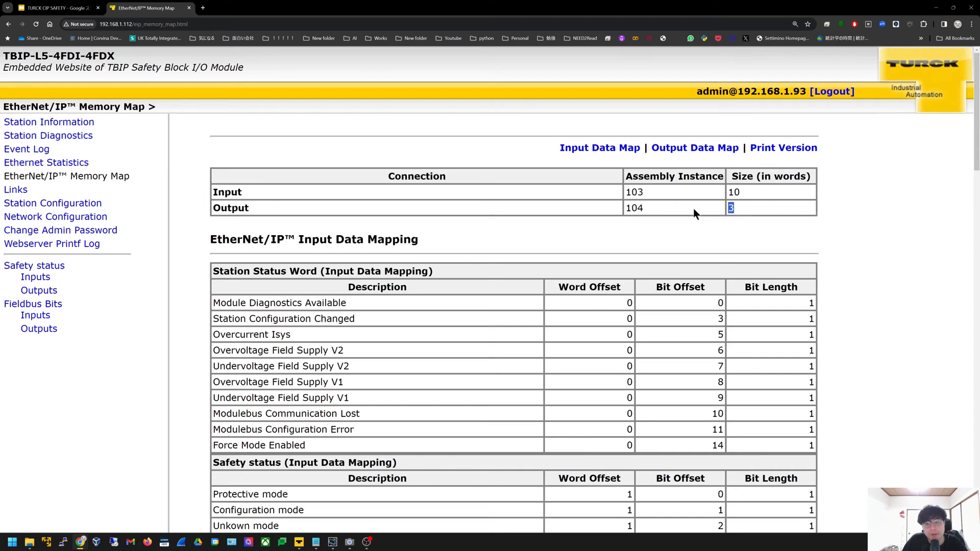
key("alt+Tab")
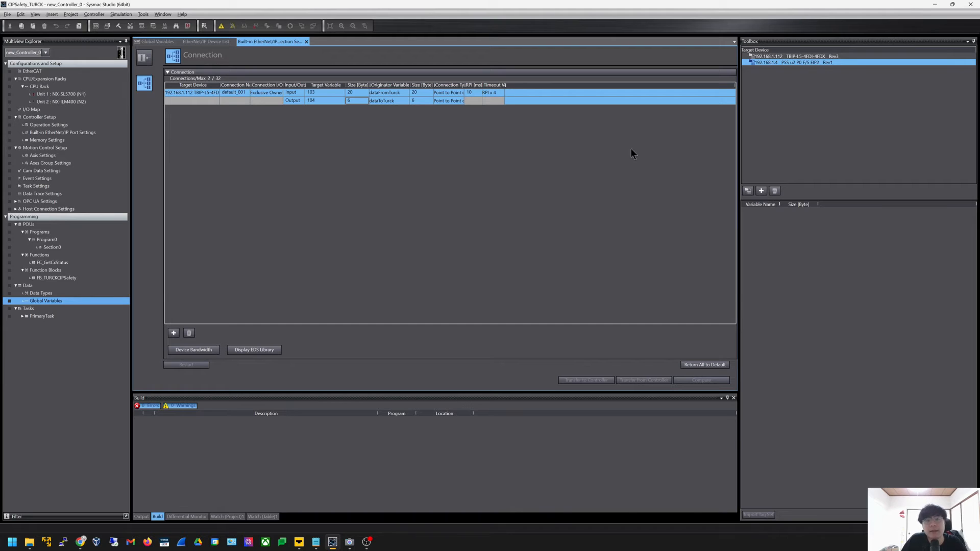
Confirm the 6-byte output and 10 ms RPI, then close the connection settings and device list tabs
left_click(398, 93)
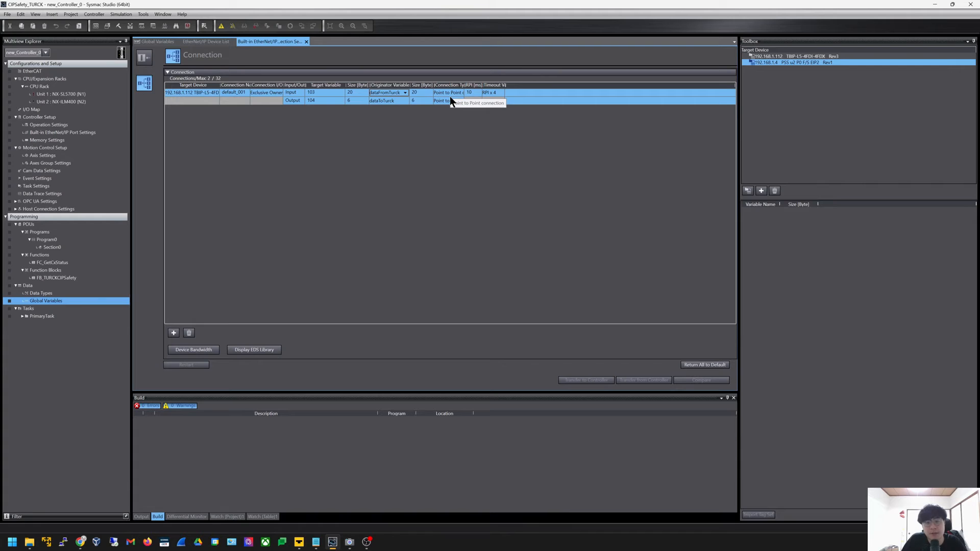
left_click(470, 93)
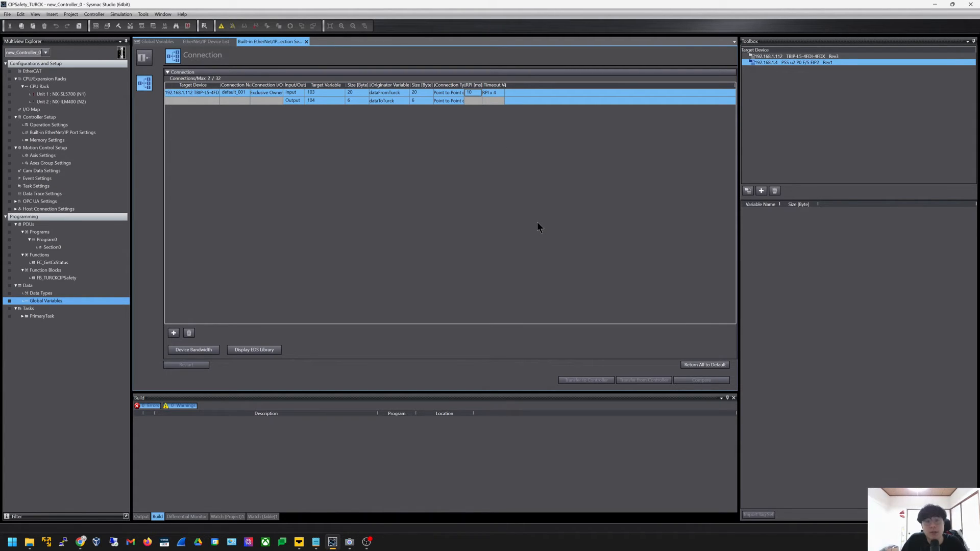
left_click(306, 42)
left_click(233, 42)
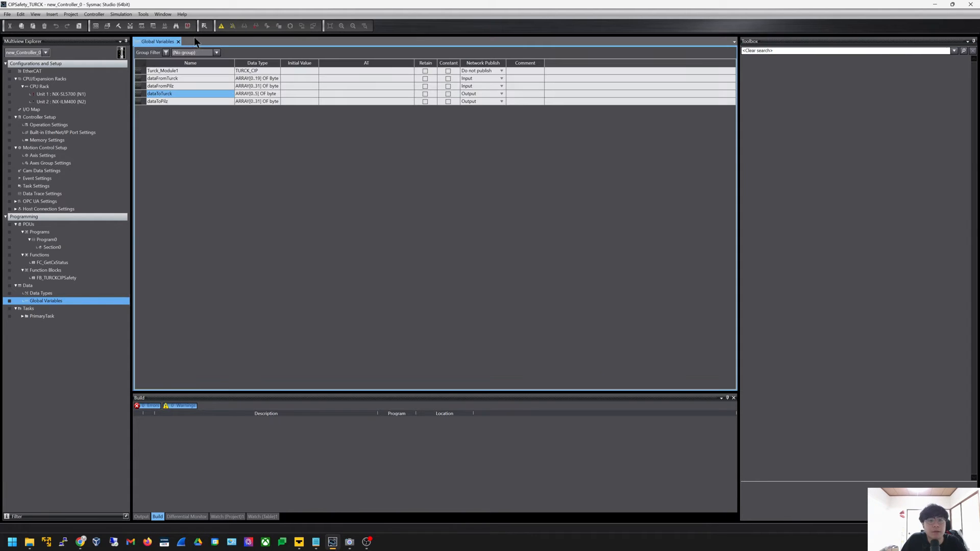
Close Global Variables and browse Data Types: TURCK_CIP, StationStatusWord, Status, CsStatus, ModuleStatus
left_click(178, 41)
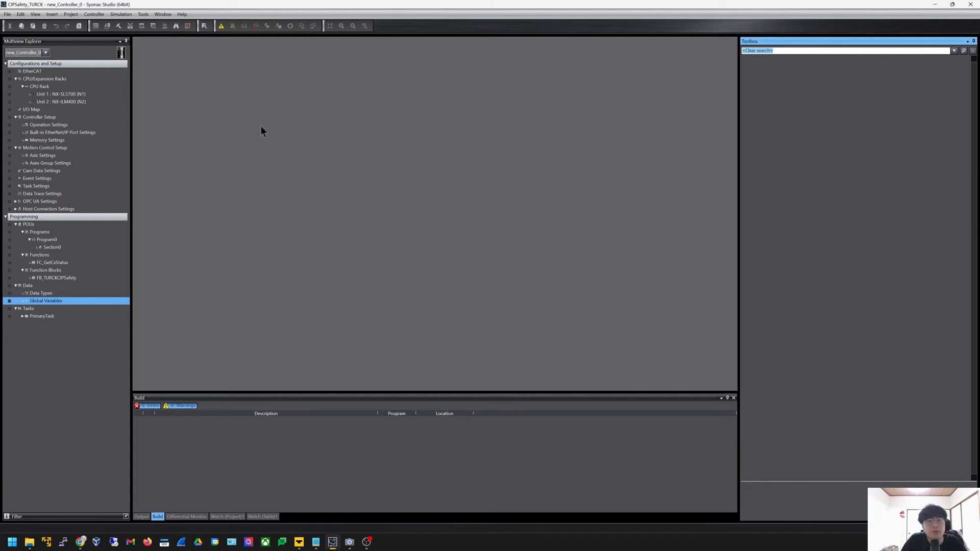
double_click(69, 293)
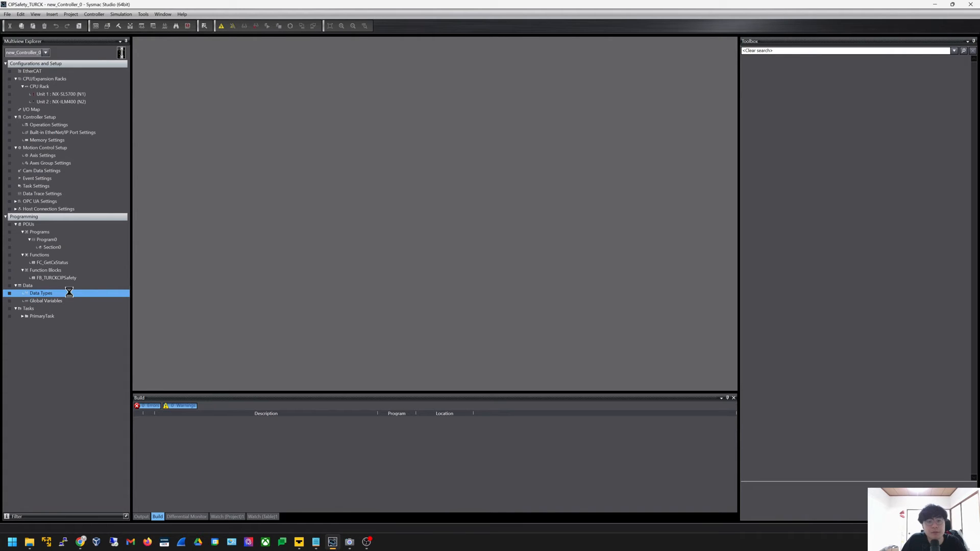
scroll(315, 189, "down", 1)
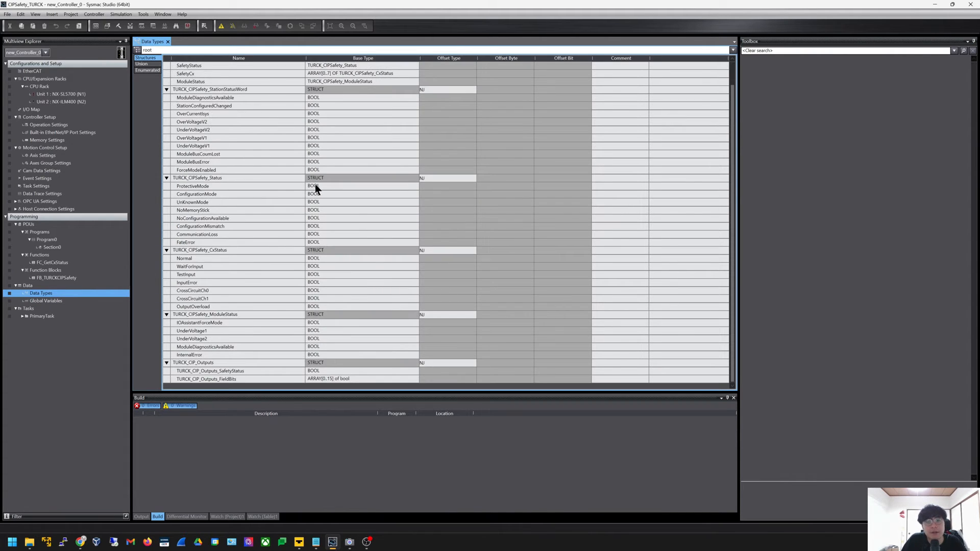
scroll(316, 188, "up", 1)
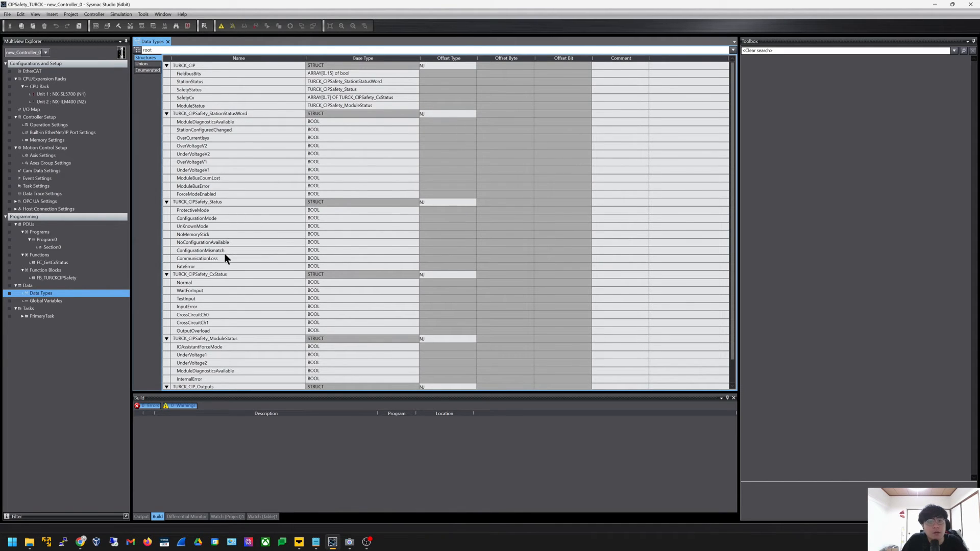
scroll(248, 300, "down", 1)
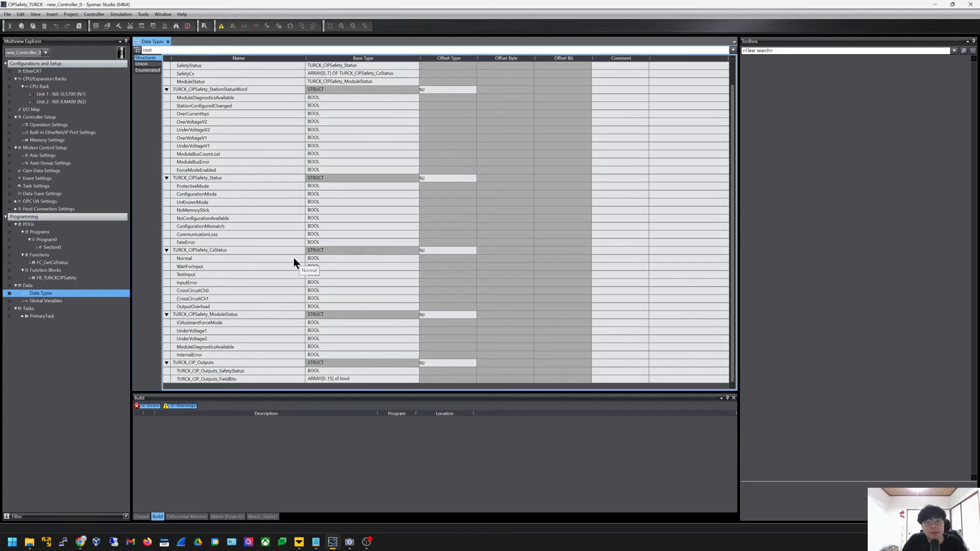
scroll(293, 258, "up", 1)
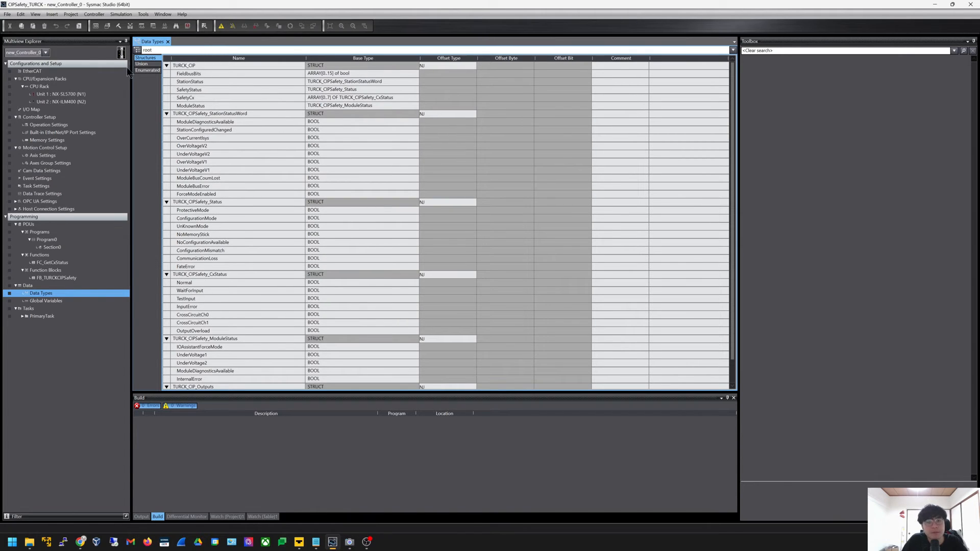
Open FB_TURCKCIPSafety and highlight the station status assignments on lines 5–10
double_click(78, 277)
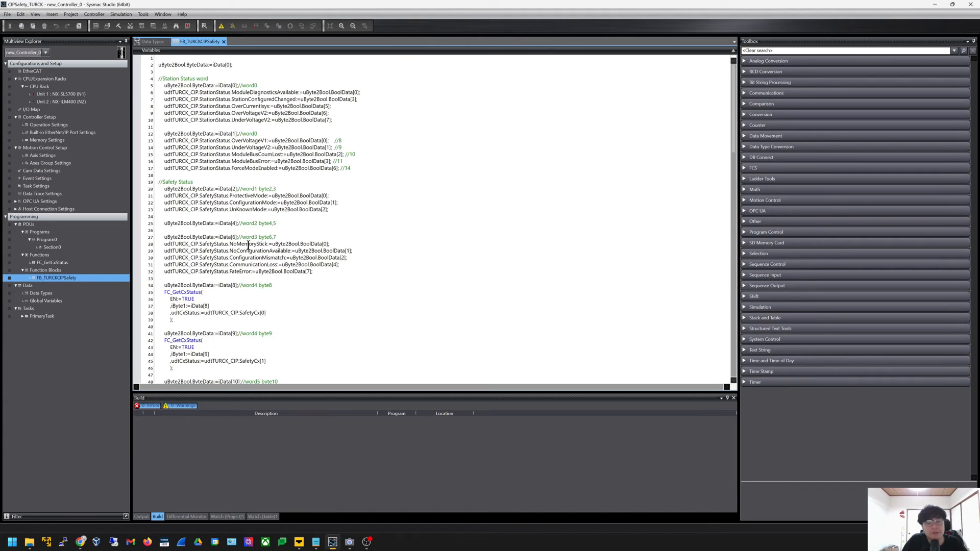
scroll(249, 245, "up", 5)
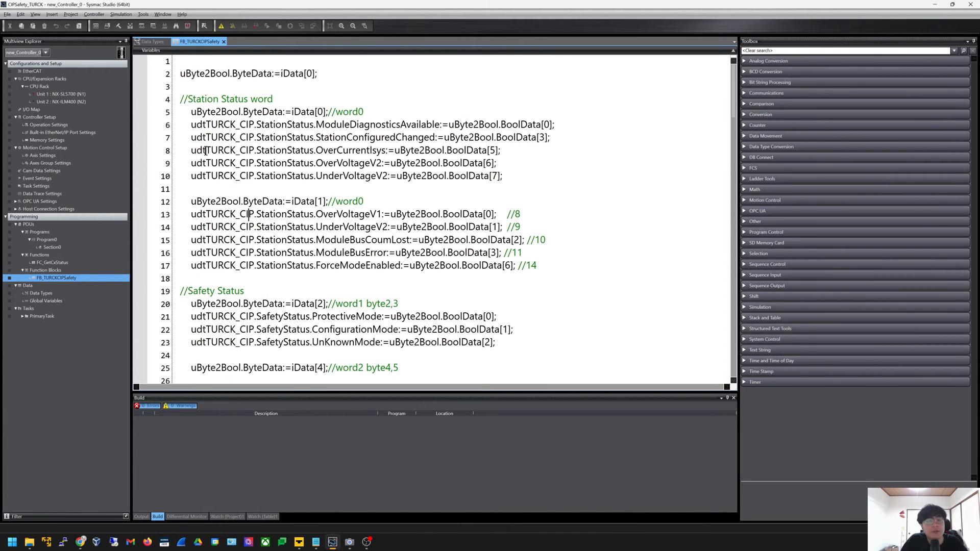
left_click(501, 178)
left_click_drag(525, 182, 172, 112)
left_click(310, 160)
Highlight the ModuleDiagnosticsAvailable assignment, then bring up the memory map's Station Status Word offsets
left_click_drag(563, 122, 386, 125)
left_click(382, 125)
key("alt+Tab")
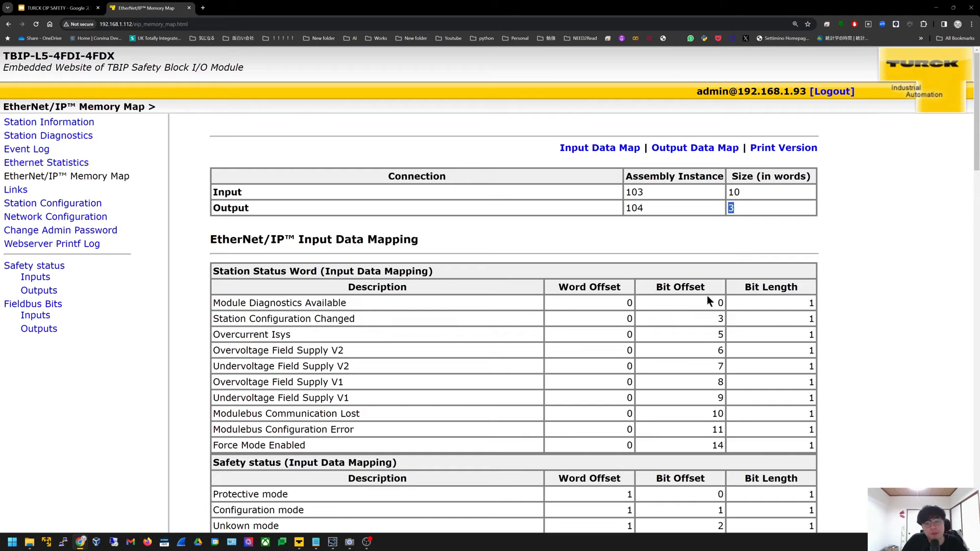
left_click(613, 303)
Compare the StationConfiguredChanged assignment on line 7 with its word offset in the memory map
left_click(792, 305)
key("alt+Tab")
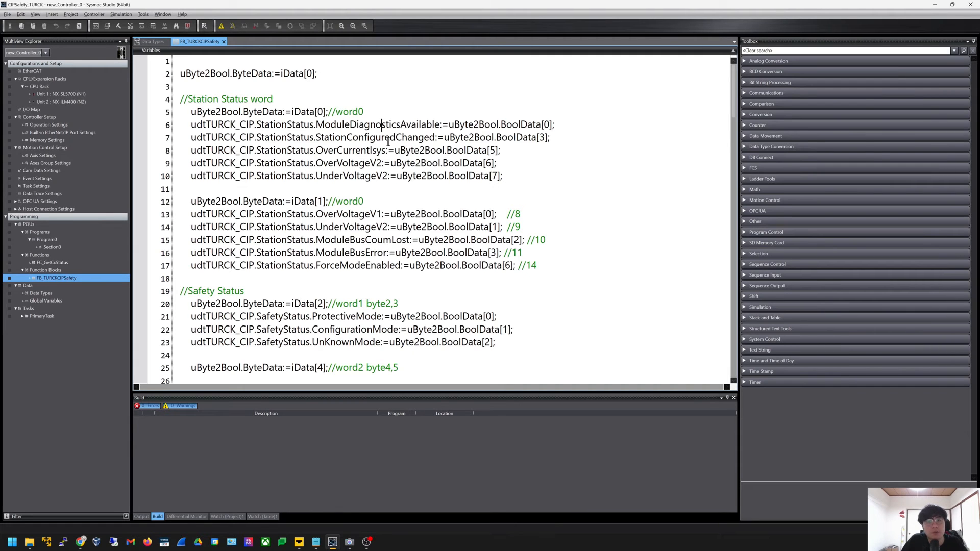
left_click(568, 136)
left_click_drag(551, 138, 403, 138)
left_click(335, 138)
key("alt+Tab")
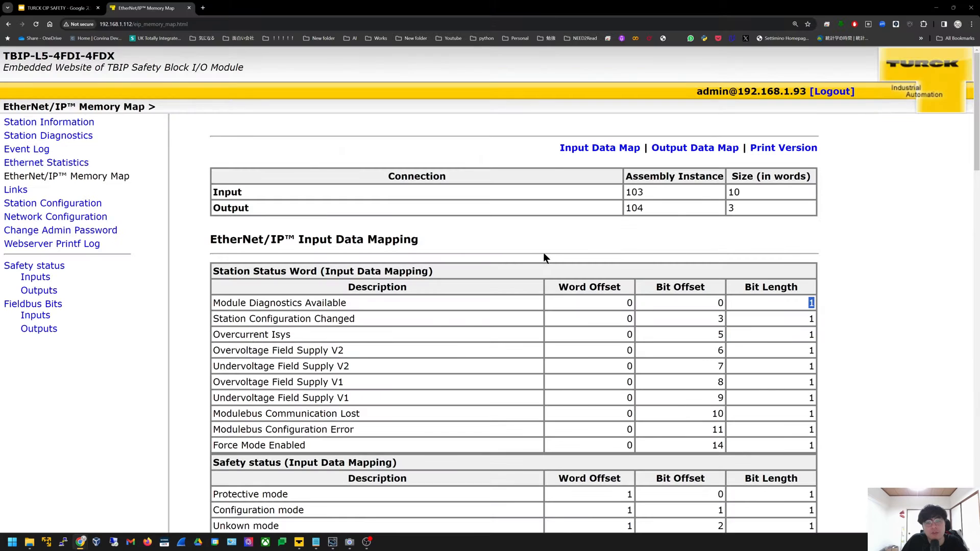
left_click_drag(619, 320, 823, 320)
left_click(739, 323)
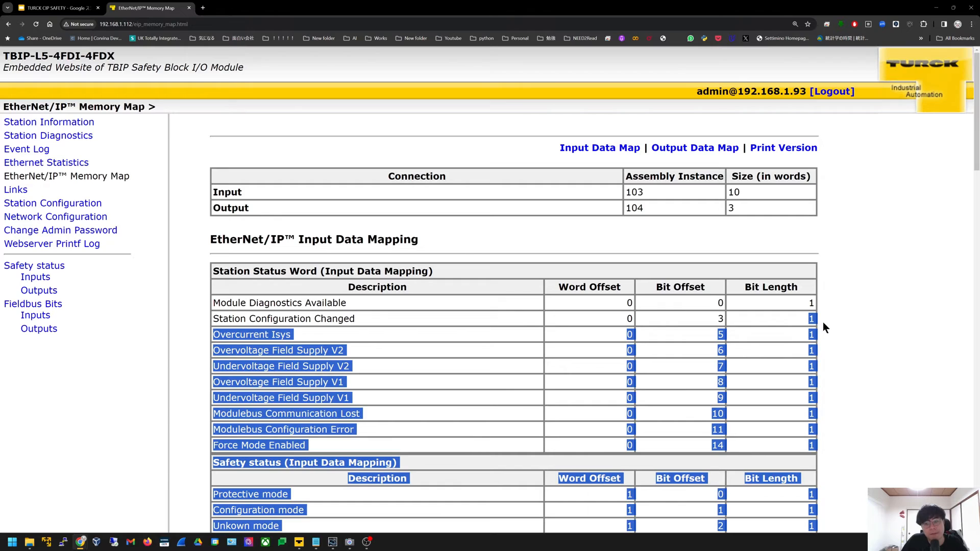
key("alt+Tab")
Scroll the code to the FC_GetCxStatus calls mapping iData[9]–[11] into SafetyCx[1]–[3]
left_click(625, 246)
scroll(625, 245, "down", 20)
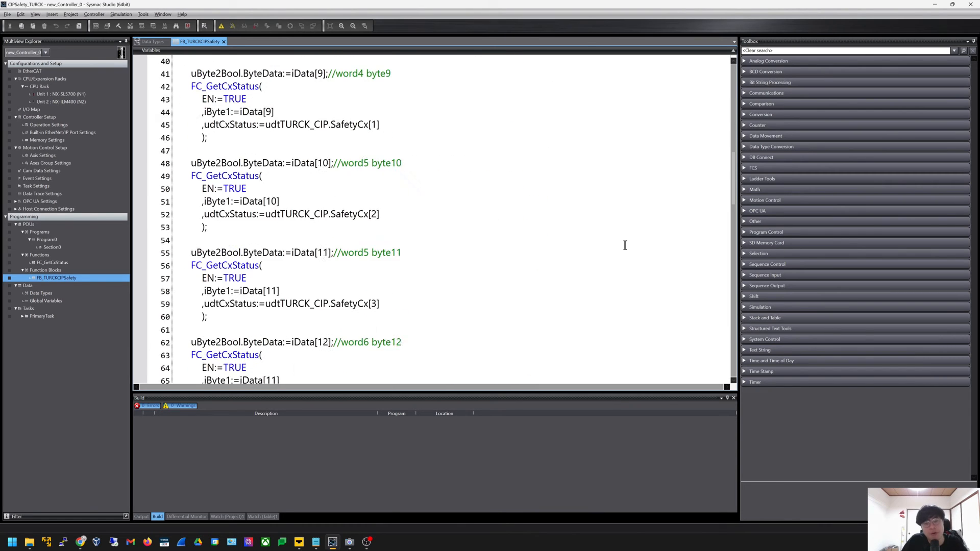
scroll(625, 246, "up", 8)
scroll(625, 246, "up", 11)
Review the memory map's channel status rows from c 0 Normal state onward, then return to the code
key("alt+Tab")
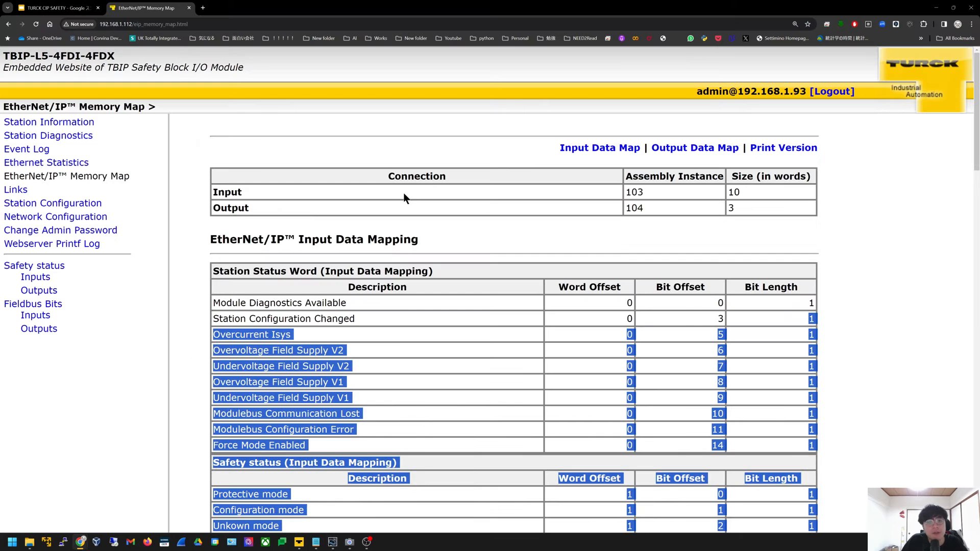
scroll(395, 260, "down", 3)
left_click(395, 259)
scroll(395, 259, "down", 9)
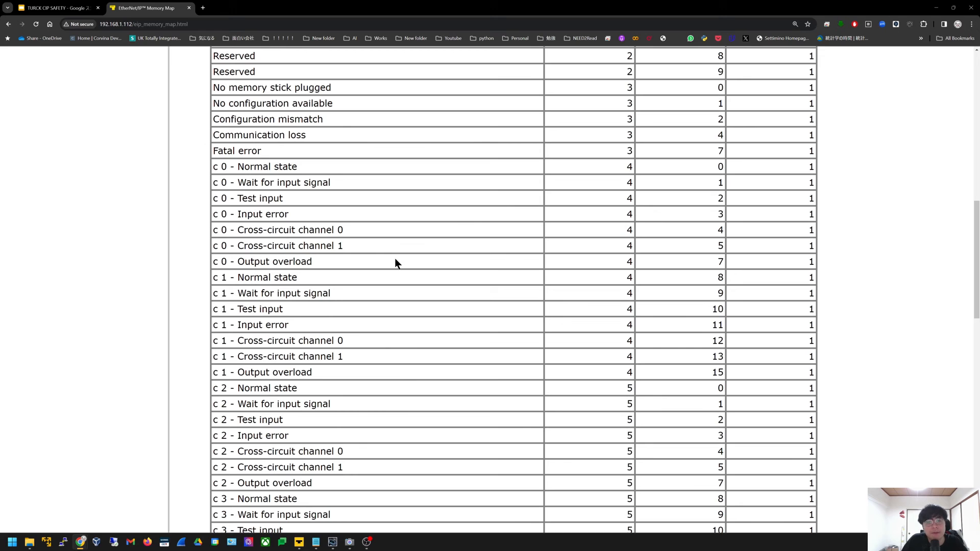
left_click_drag(211, 167, 279, 221)
left_click(324, 329)
scroll(325, 329, "down", 13)
left_click(278, 221)
scroll(275, 221, "up", 12)
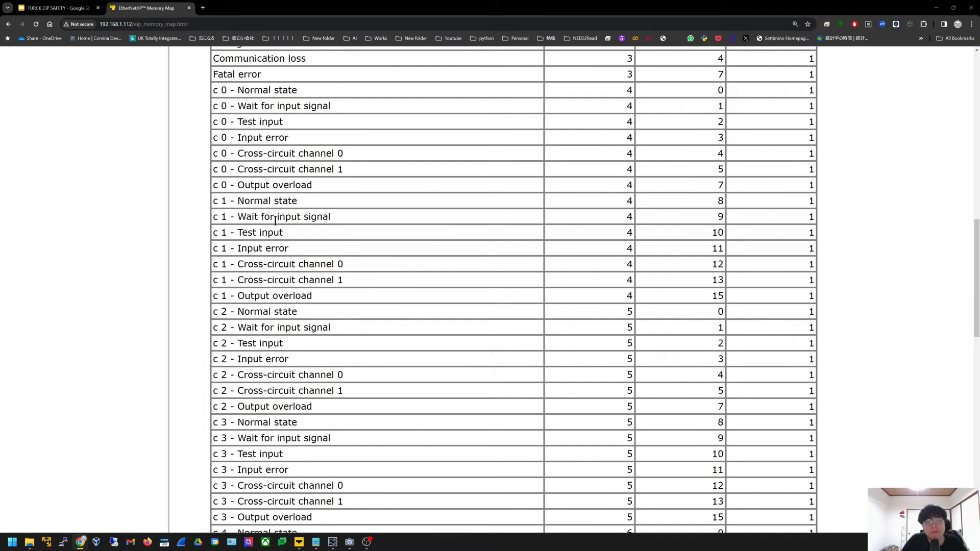
key("alt+Tab")
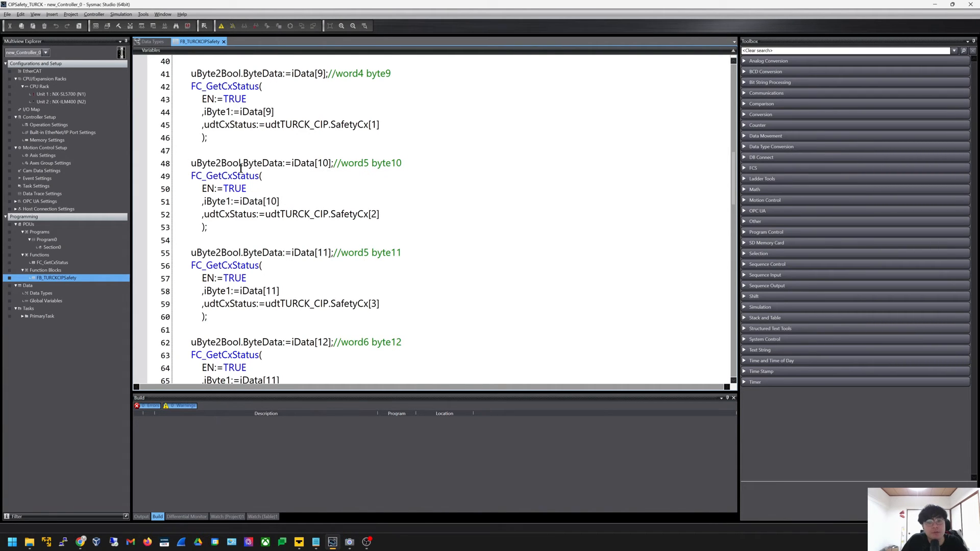
Open the FC_GetCxStatus function code and scroll to its start
double_click(65, 262)
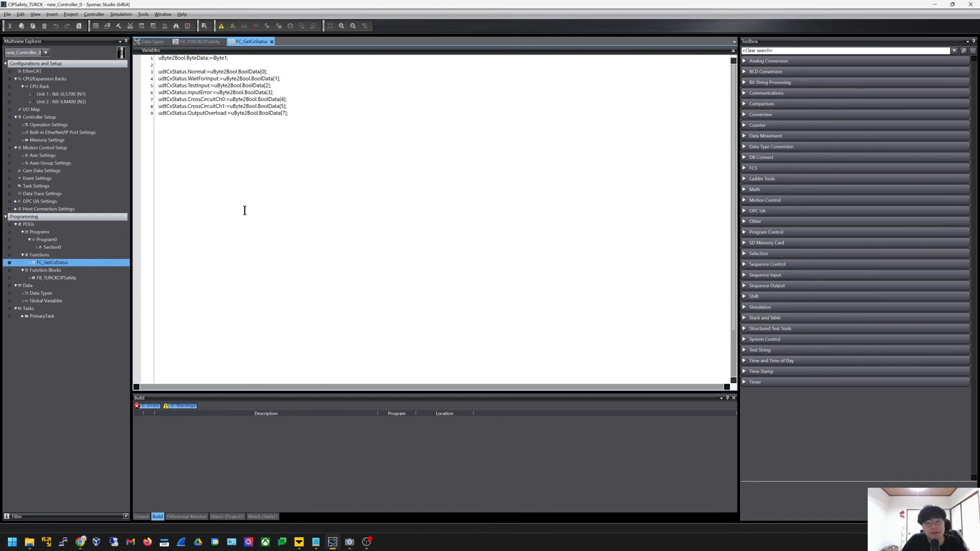
left_click(244, 210)
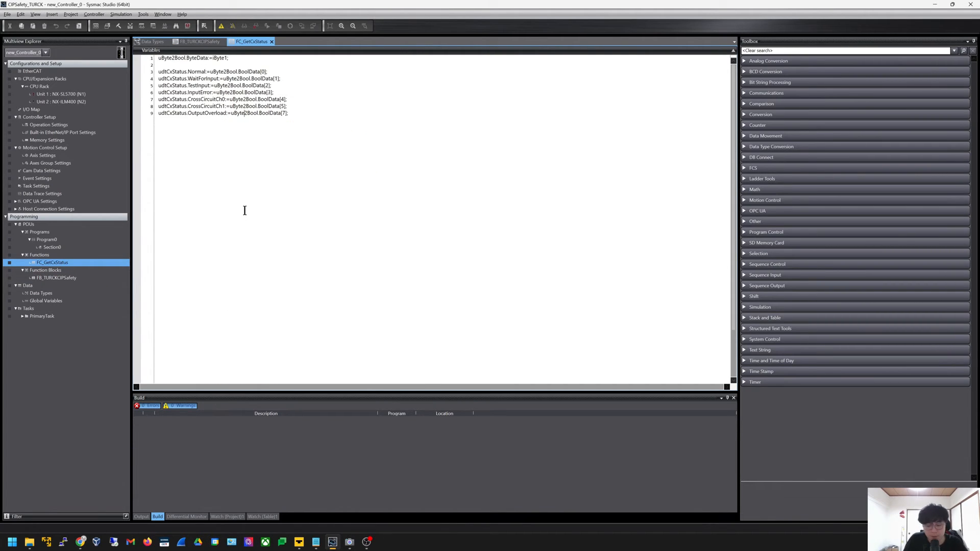
scroll(245, 210, "up", 6, "ctrl")
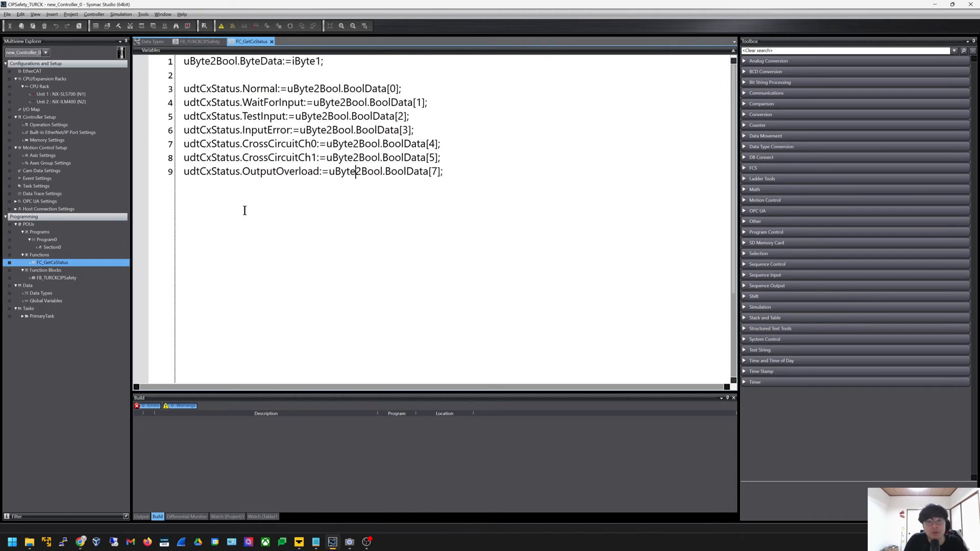
scroll(245, 210, "up", 1, "ctrl")
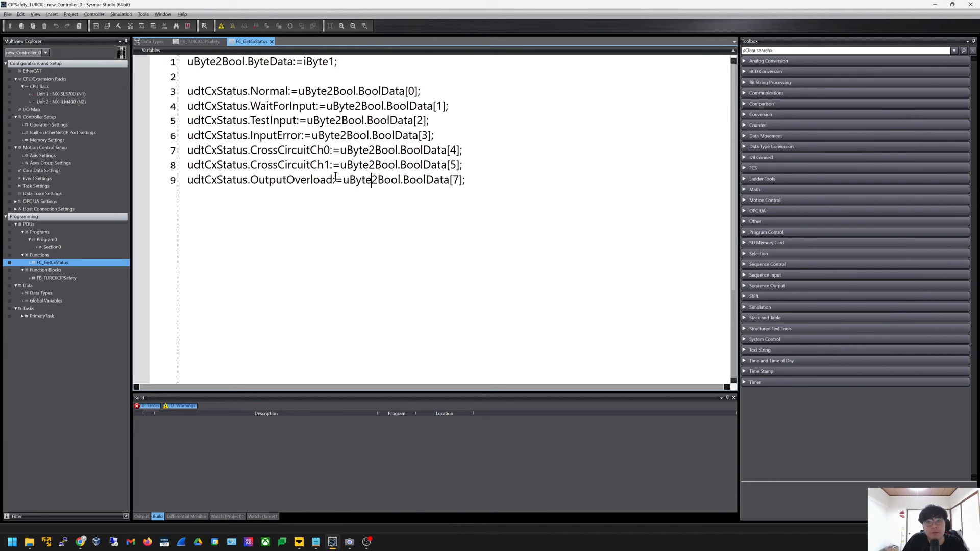
Compare the c 0 cross-circuit and Output overload bit offsets in the memory map, then show Data Types
key("alt+Tab")
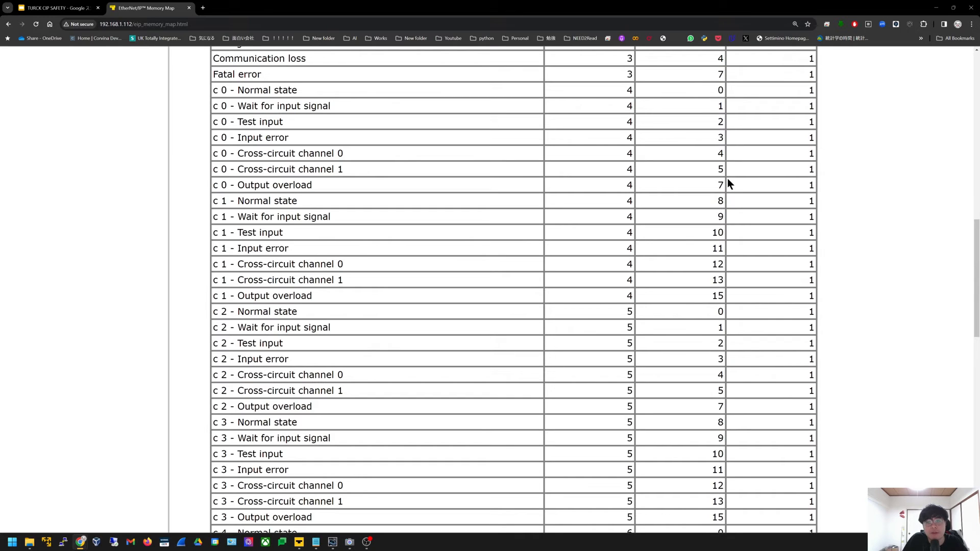
left_click_drag(727, 171, 489, 168)
left_click_drag(759, 174, 559, 182)
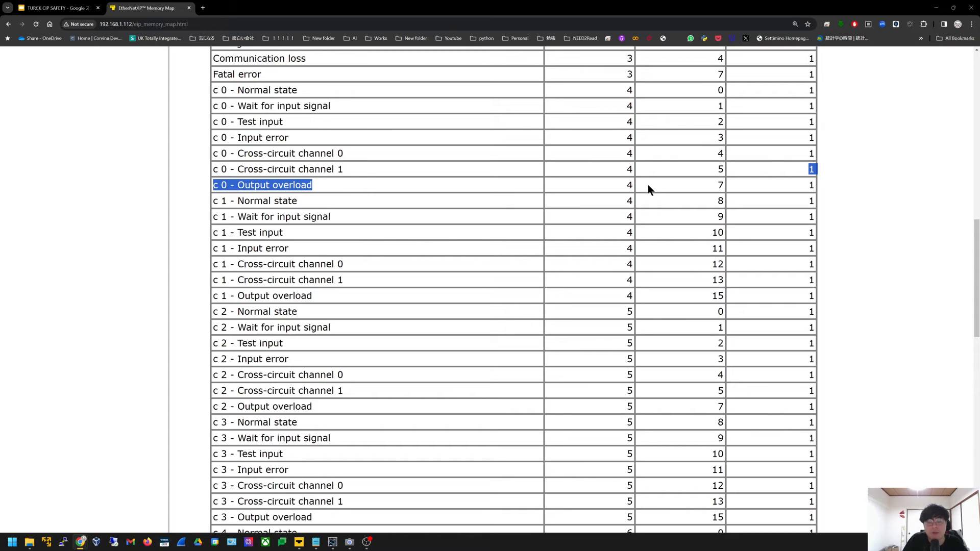
key("alt+Tab")
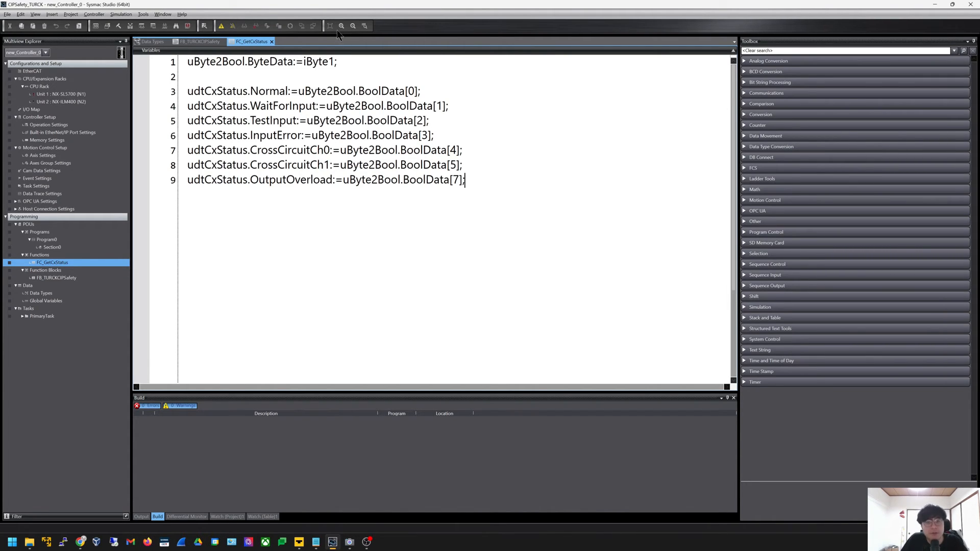
left_click(223, 41)
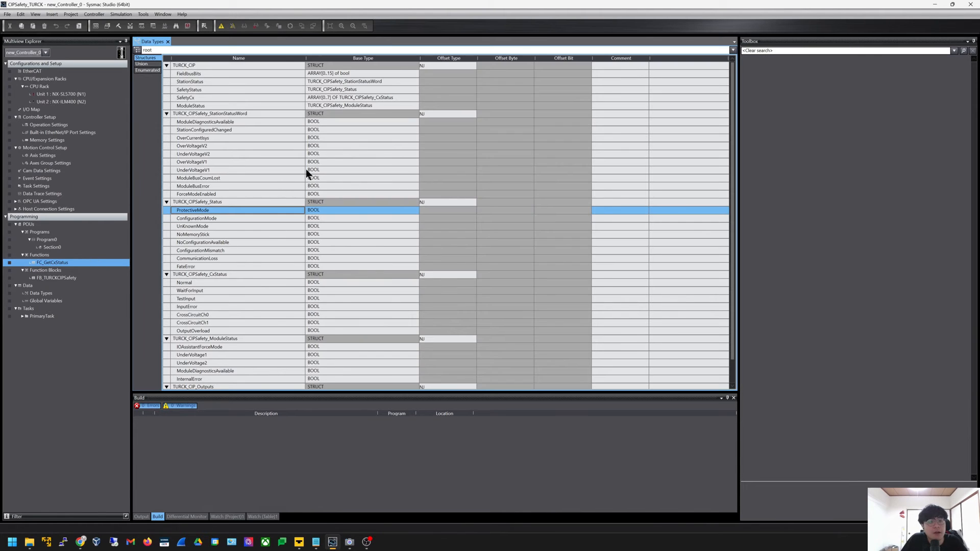
Open the Section0 ladder and inspect rung 2 and rung 1 with the FieldbusBitON contact
double_click(68, 246)
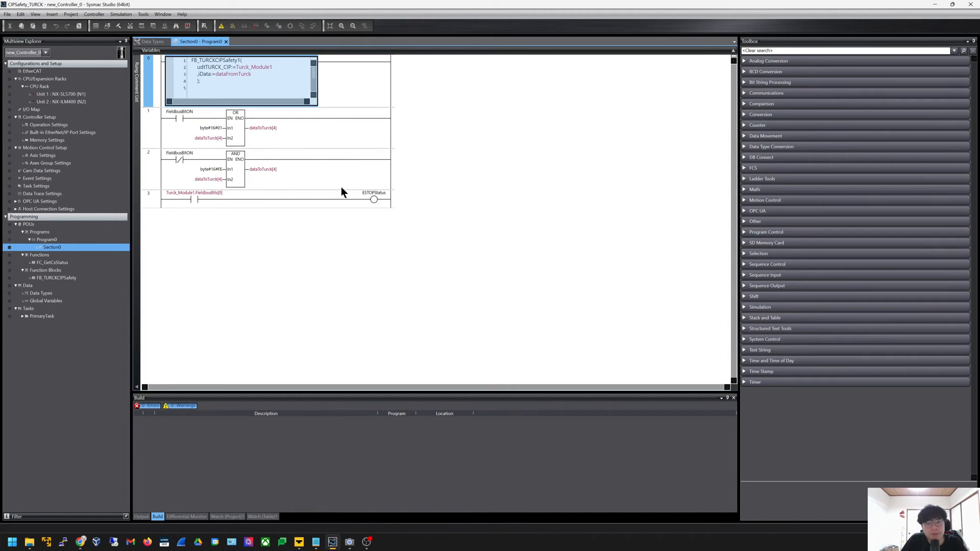
left_click(341, 188)
scroll(371, 221, "up", 1)
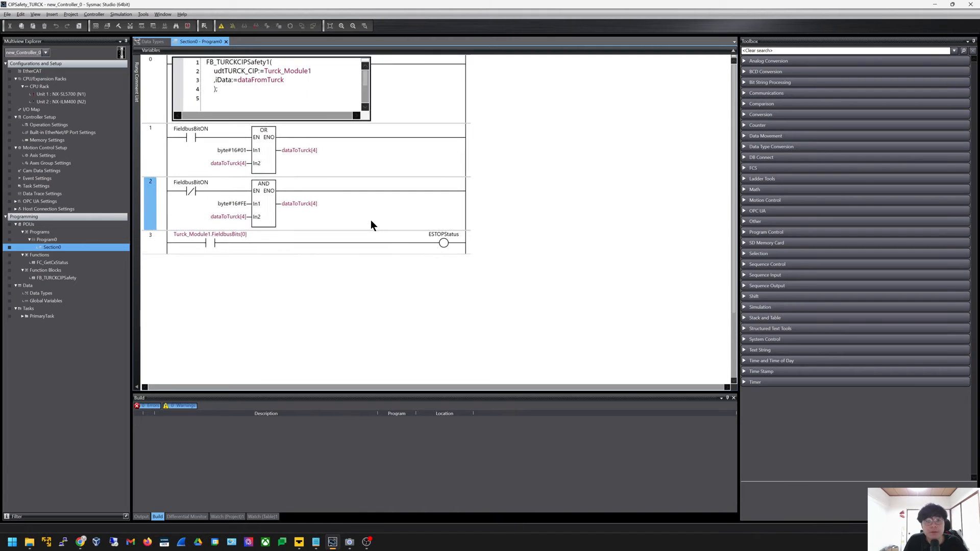
scroll(371, 219, "up", 2)
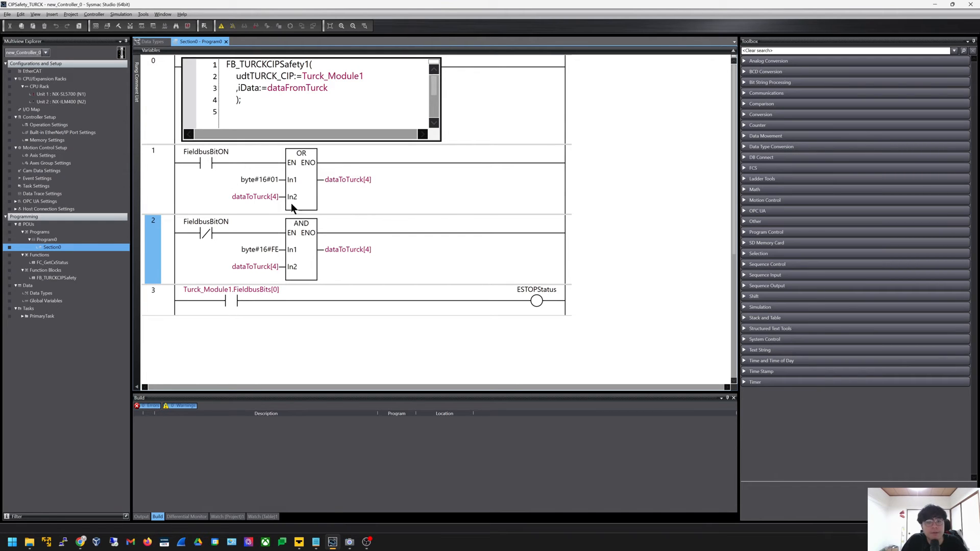
left_click(199, 163)
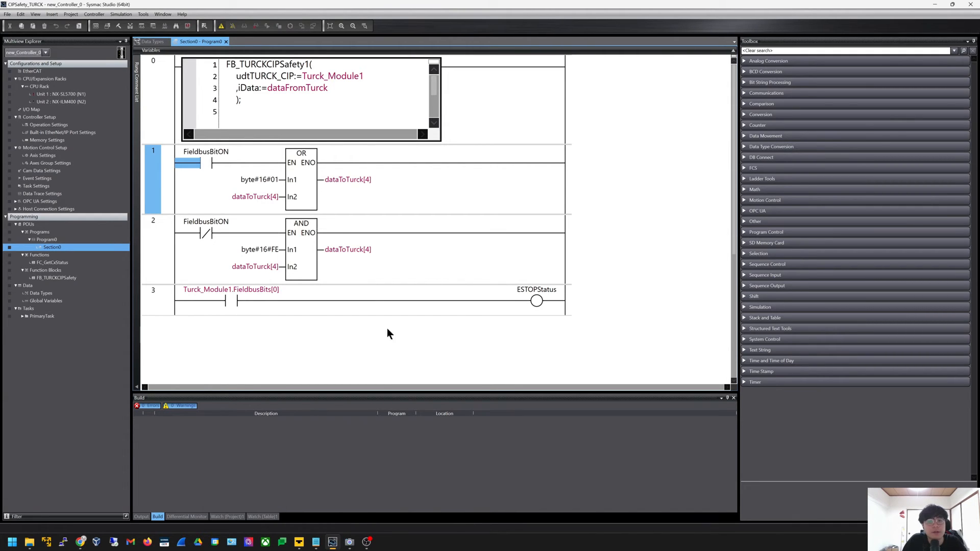
Go online with the controller, connecting and logging in to the safety CPU
left_click(480, 284)
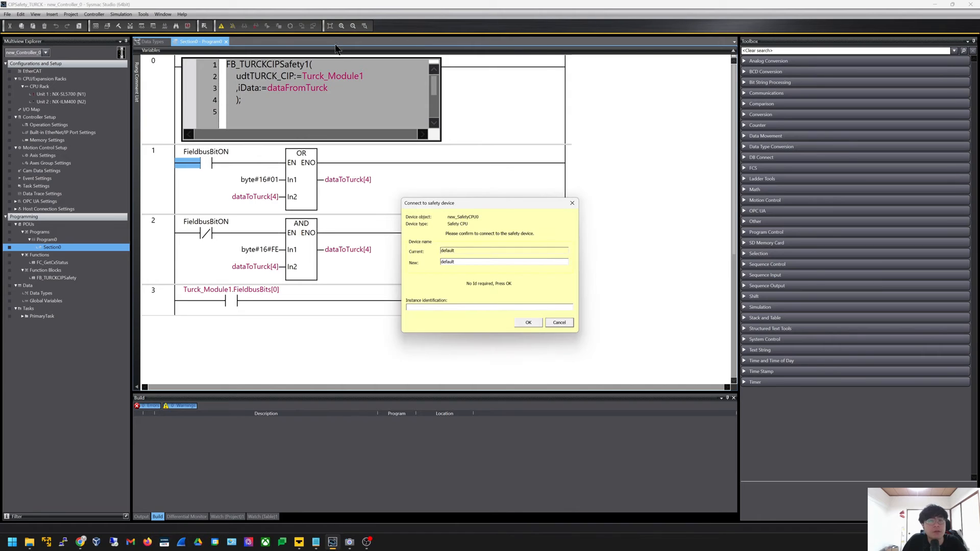
left_click(528, 324)
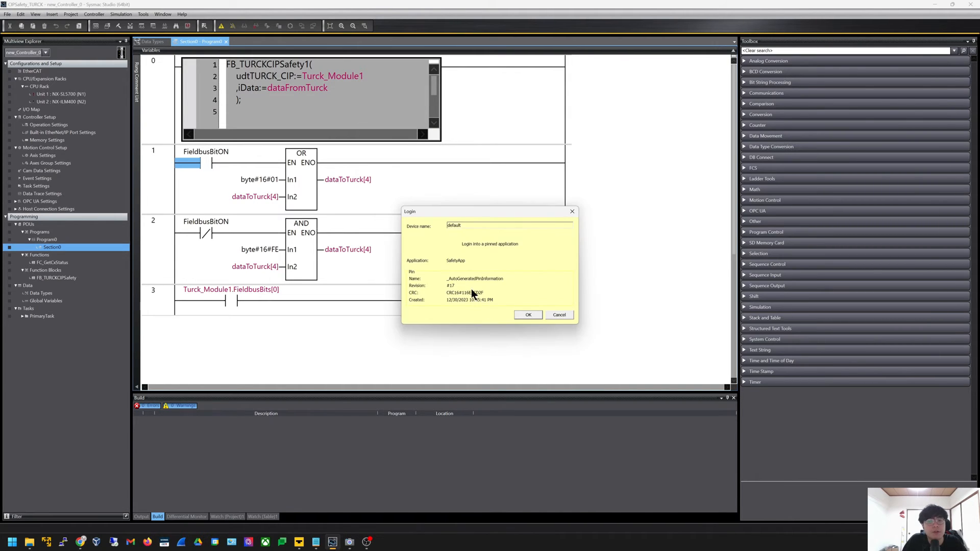
left_click(536, 318)
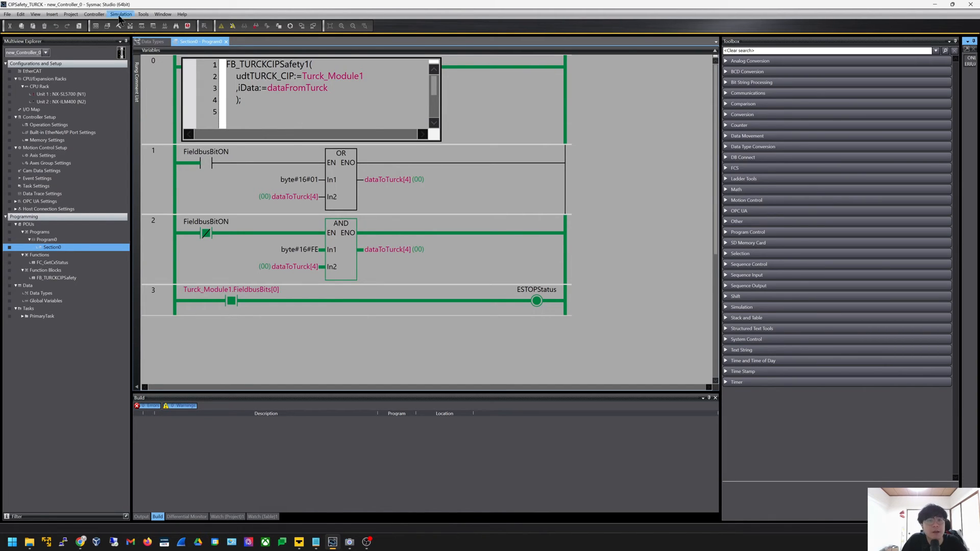
Open the Port 1 EtherNet/IP connection settings showing the dataFromTurck tag set
left_click(144, 14)
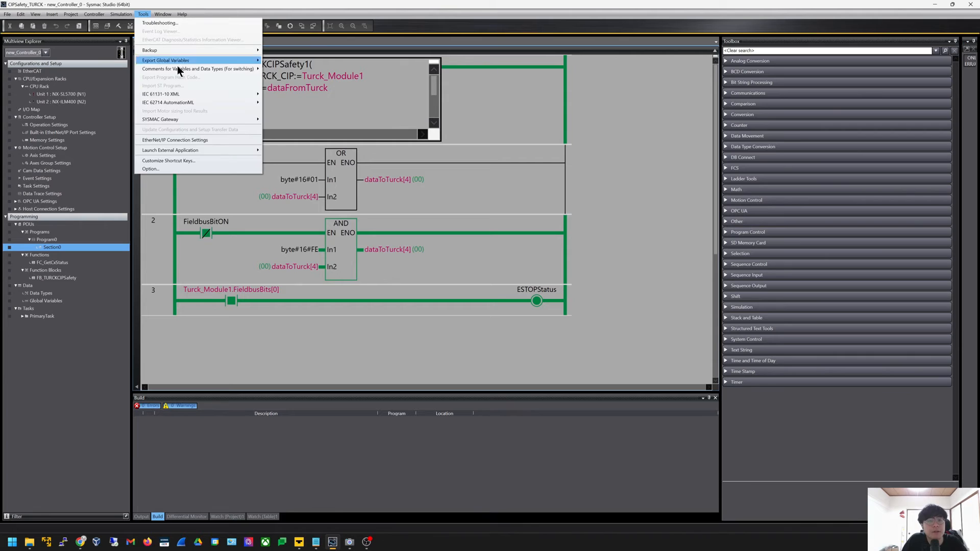
left_click(214, 143)
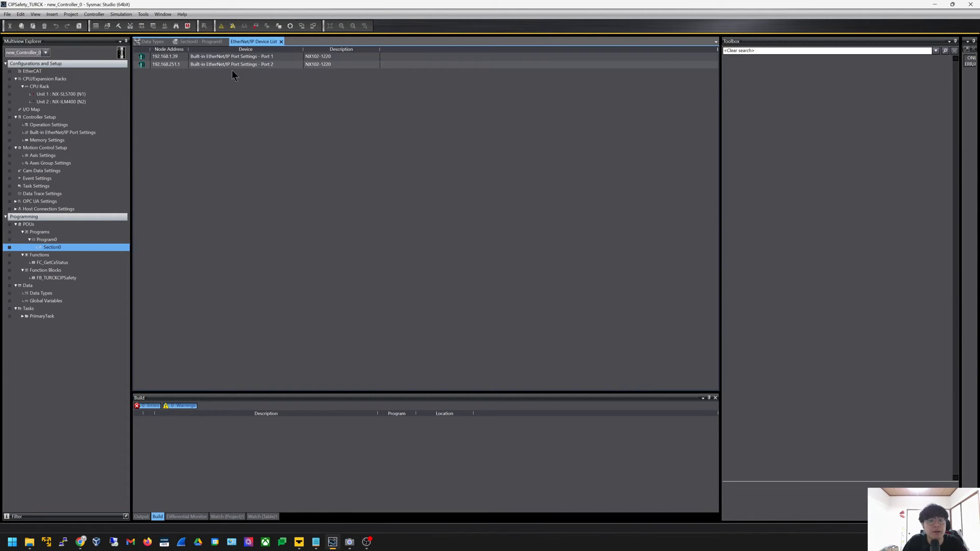
right_click(245, 58)
left_click(270, 63)
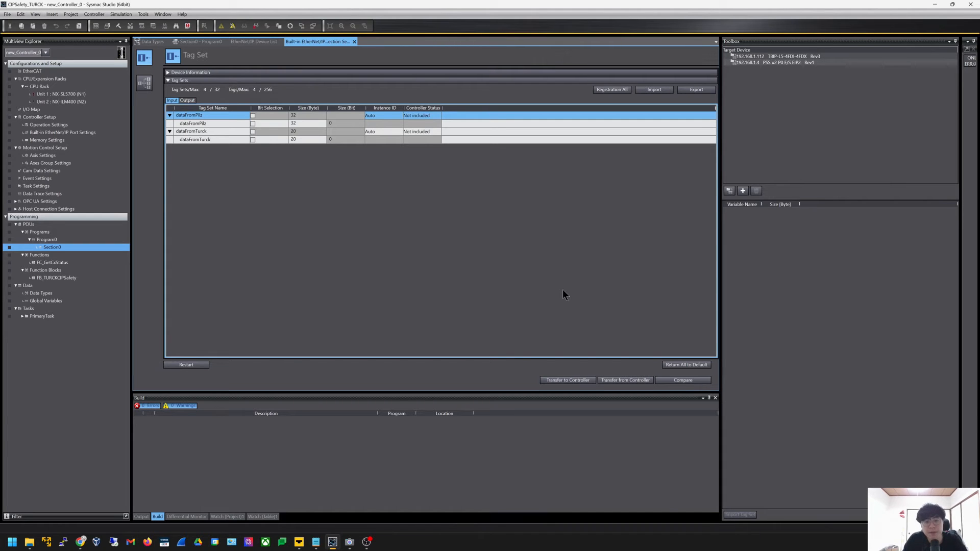
Take TURCK Safety Configurator offline so the FDX 8/9 logic shows without status colours
left_click(300, 542)
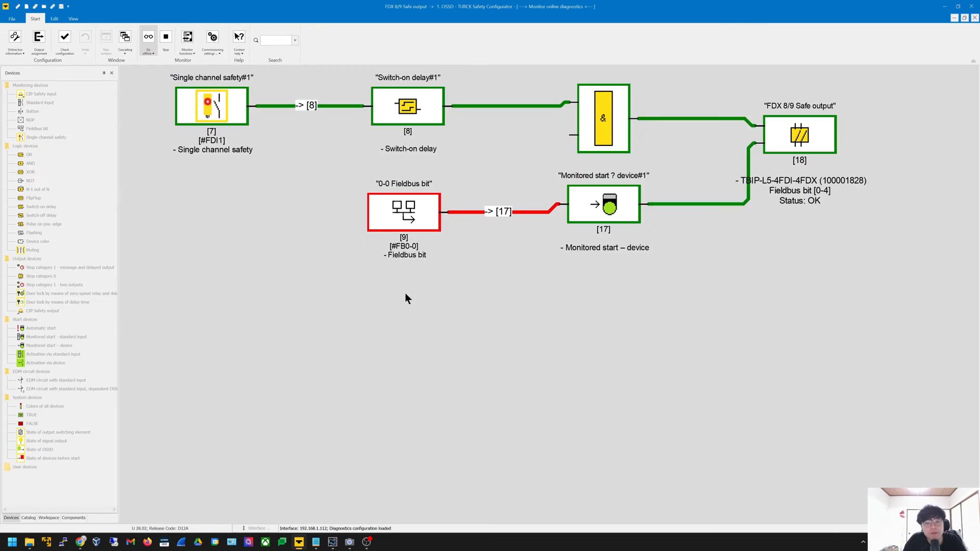
left_click(149, 38)
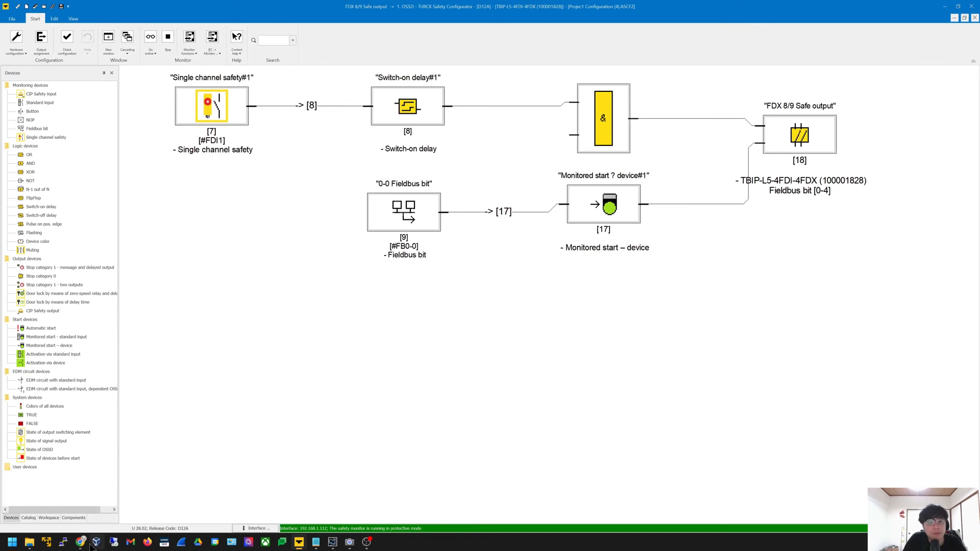
mouse_move(80, 542)
left_click(125, 503)
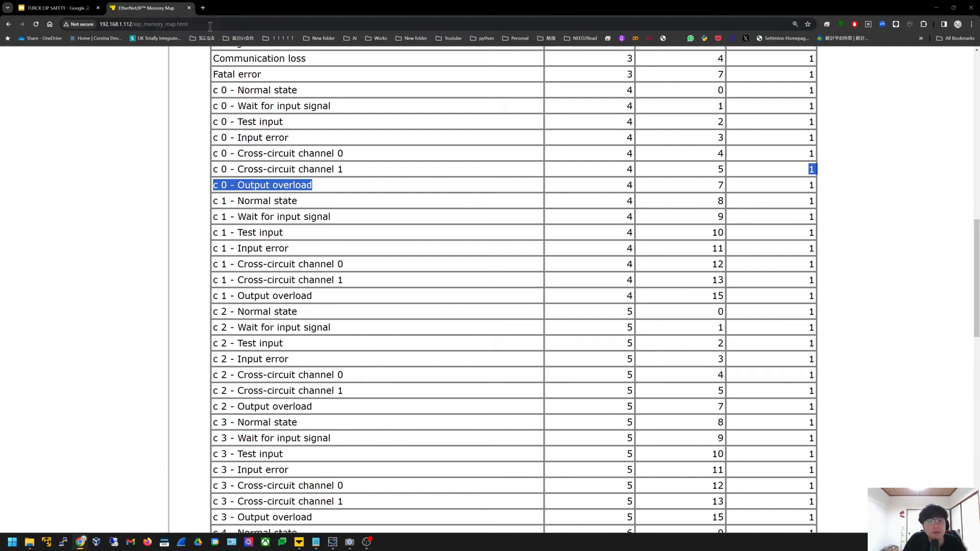
left_click(203, 8)
type("Turck")
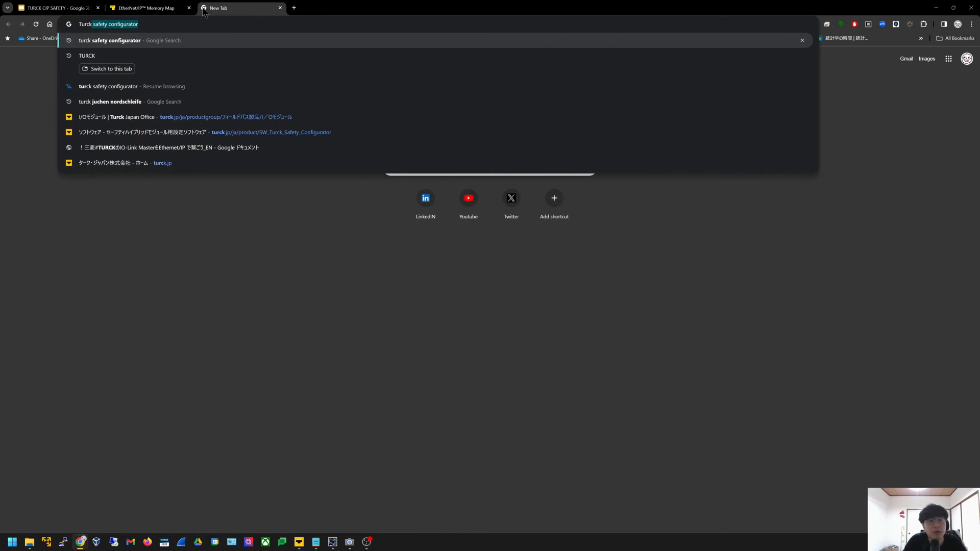
key("Return")
scroll(158, 202, "down", 4)
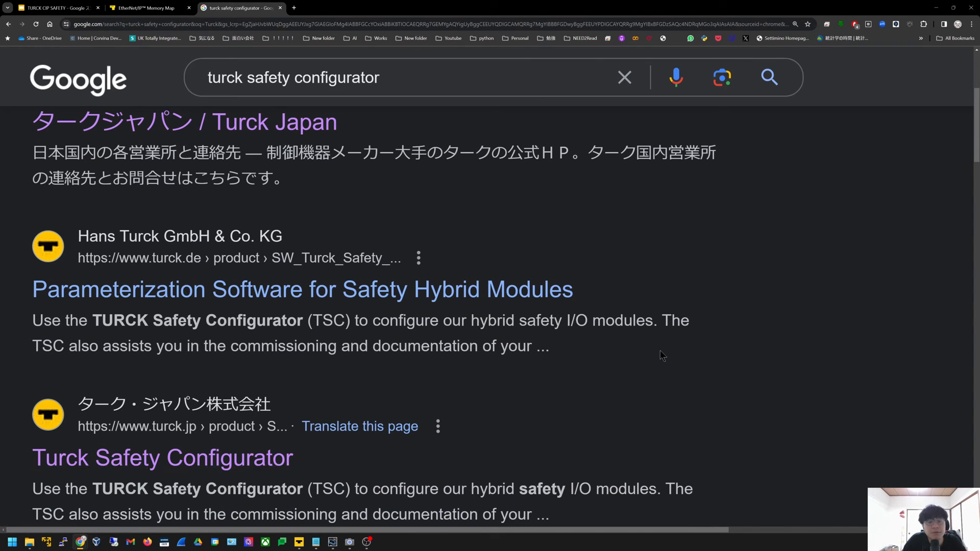
left_click(258, 460)
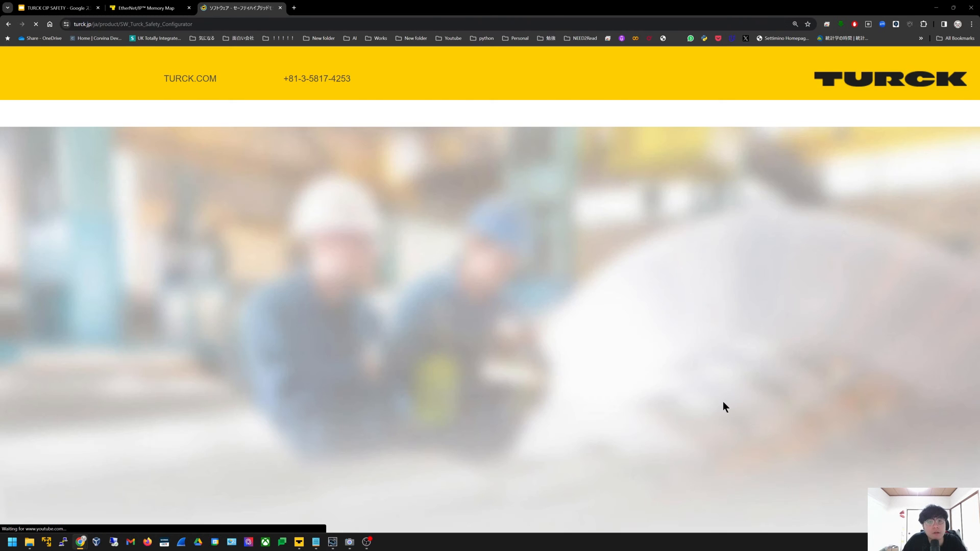
scroll(754, 414, "down", 4)
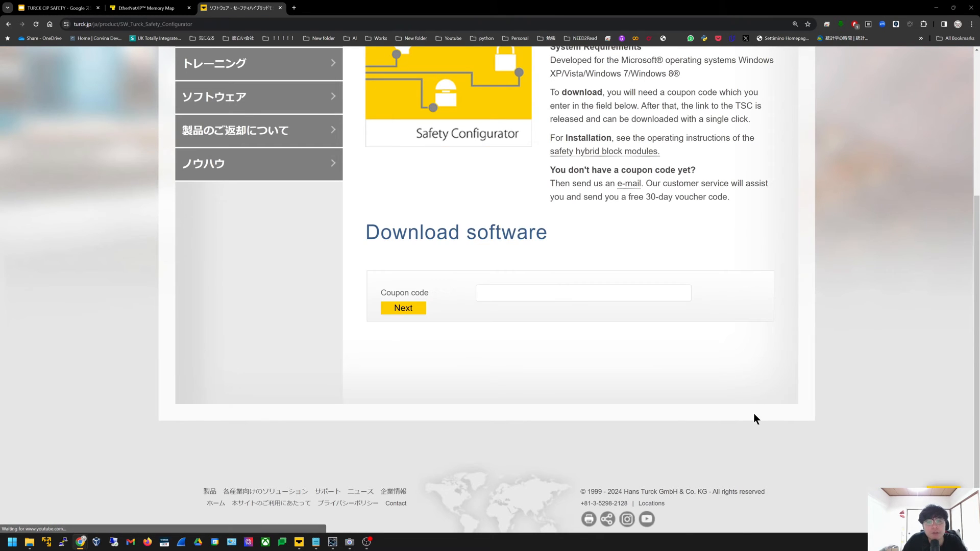
scroll(752, 413, "up", 2)
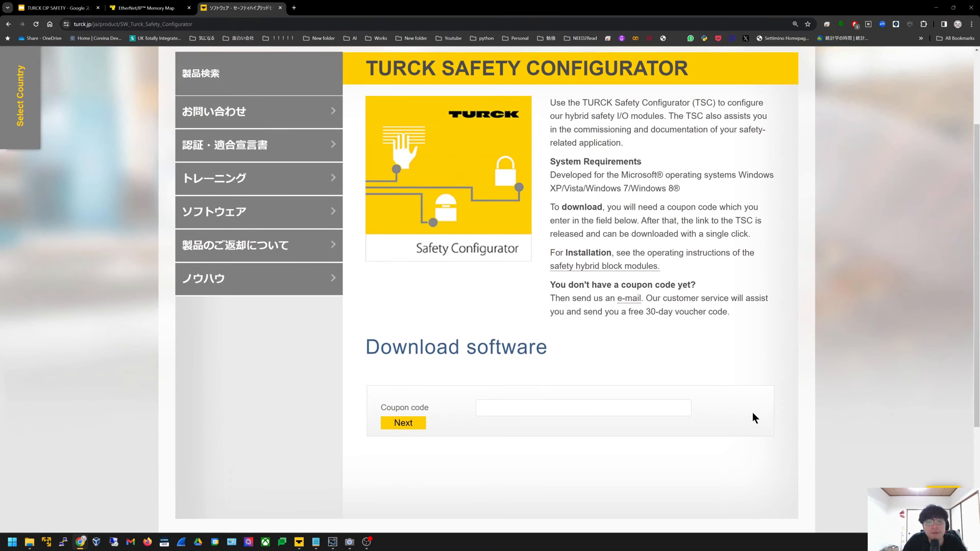
left_click(562, 409)
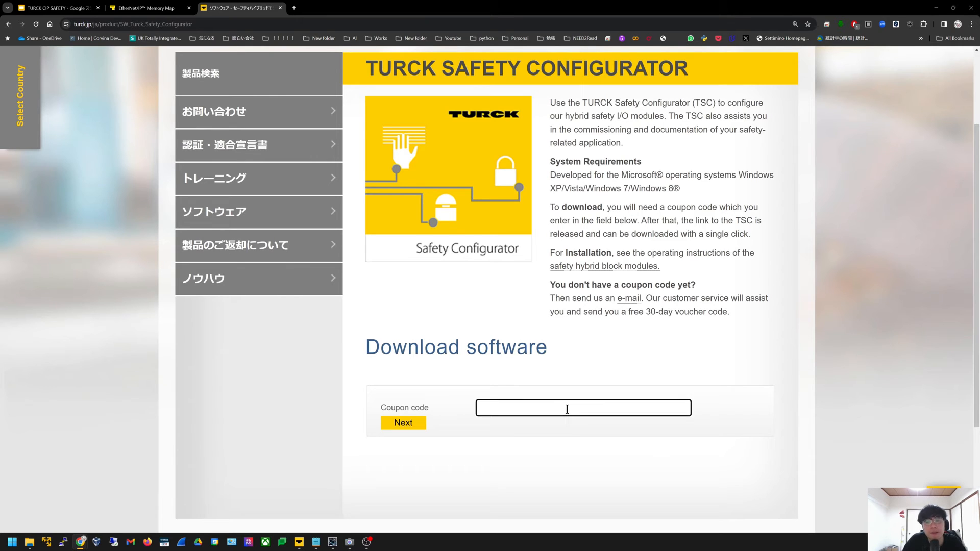
left_click(524, 419)
left_click(532, 407)
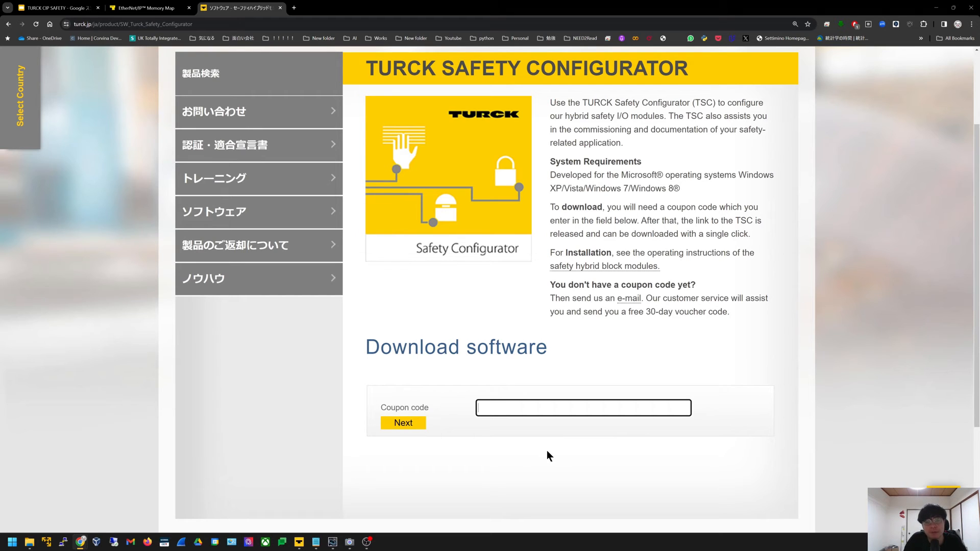
left_click(546, 468)
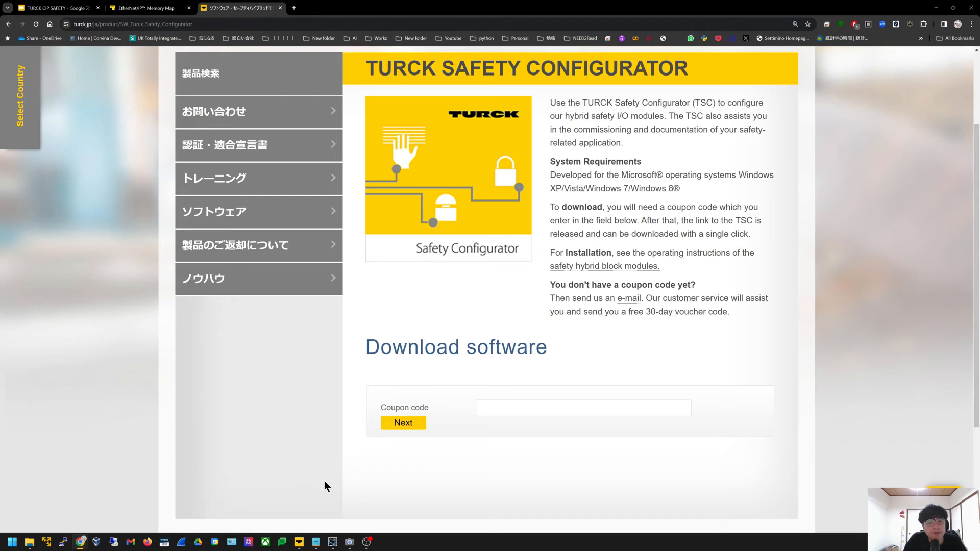
left_click(300, 543)
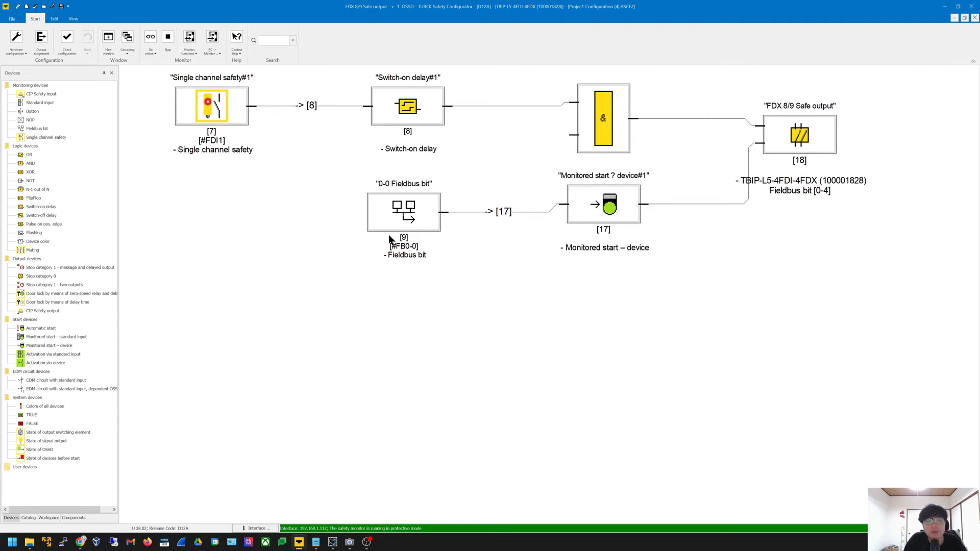
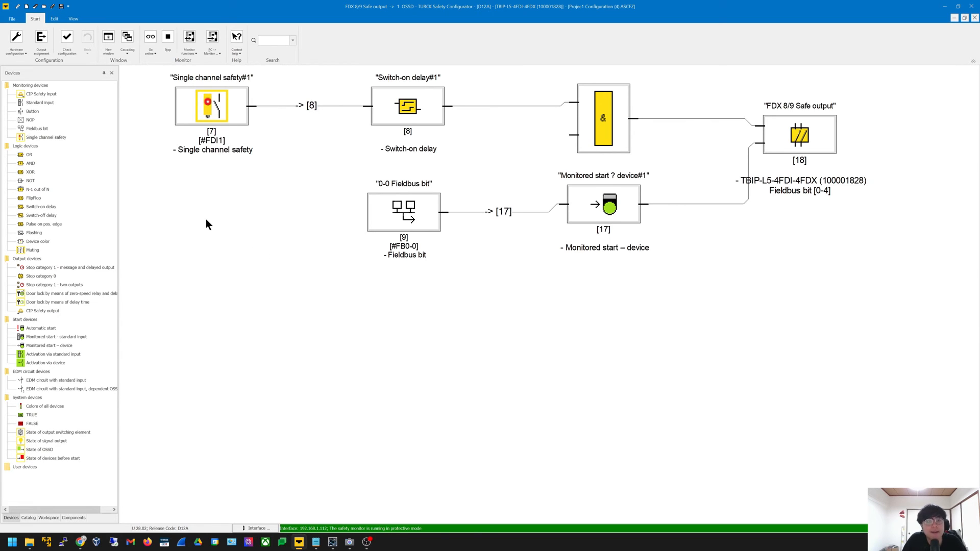
Open the Output assignment table and review the E-stop device rows, including device 3
left_click(41, 46)
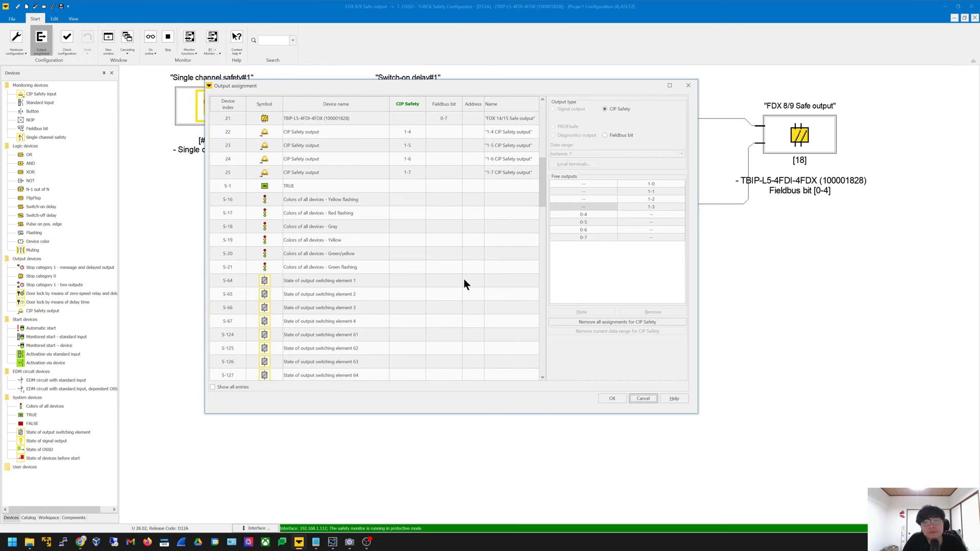
scroll(464, 279, "down", 3)
scroll(464, 278, "up", 15)
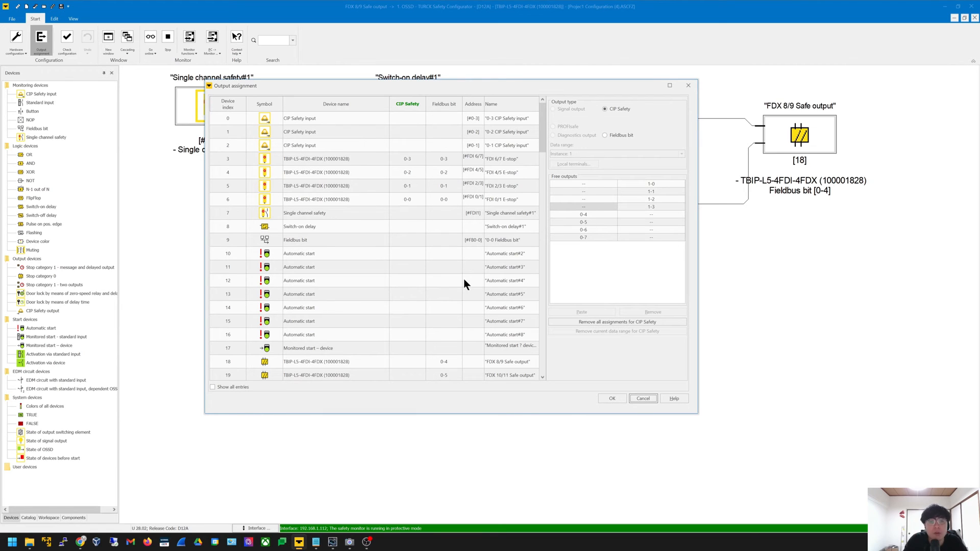
left_click(339, 157)
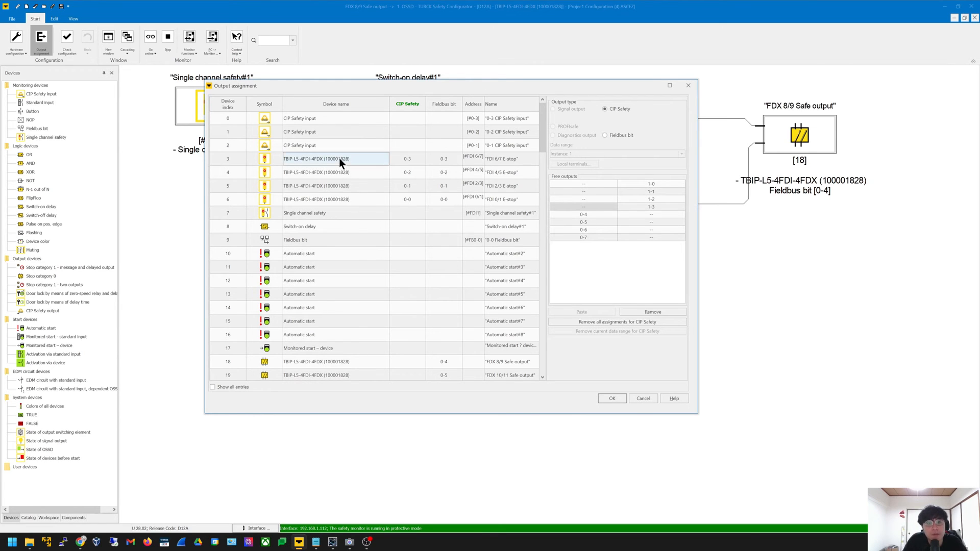
scroll(369, 274, "down", 6)
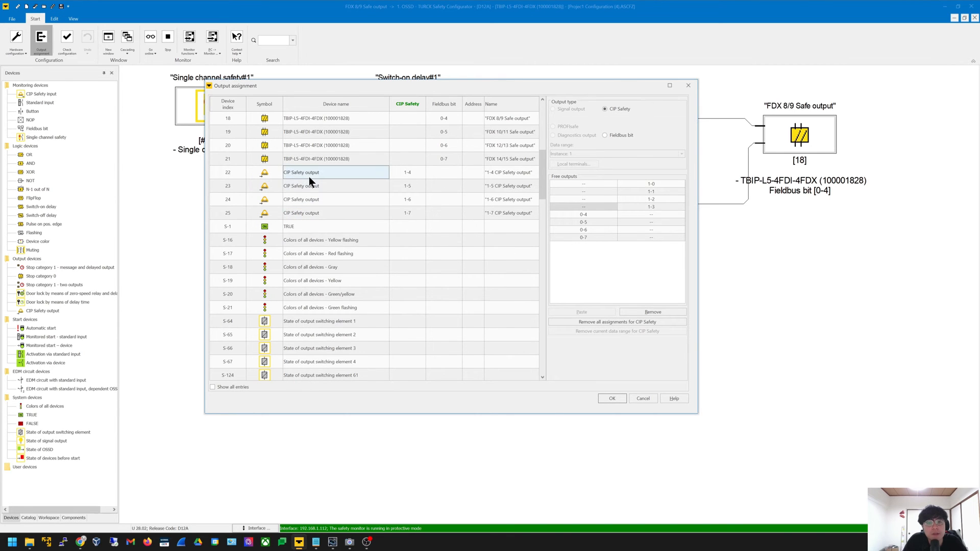
scroll(407, 164, "up", 6)
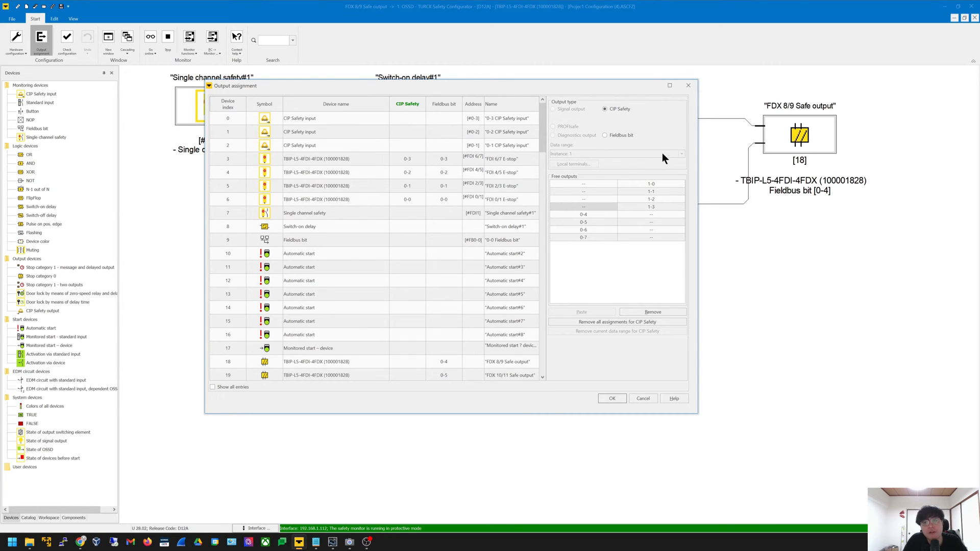
Toggle the Output type between Fieldbus bit and CIP Safety, ending on CIP Safety outputs
left_click(619, 136)
left_click(617, 109)
left_click(631, 136)
left_click(619, 109)
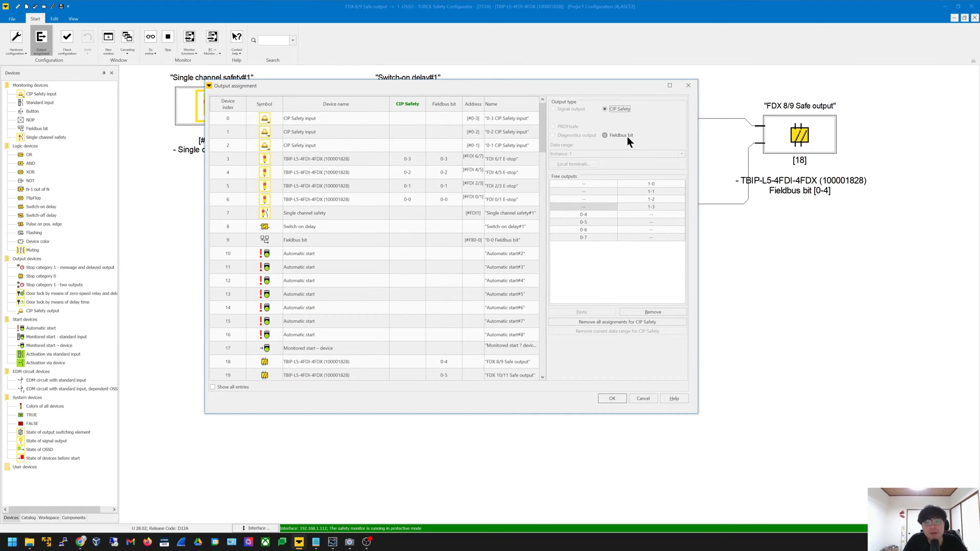
left_click(627, 137)
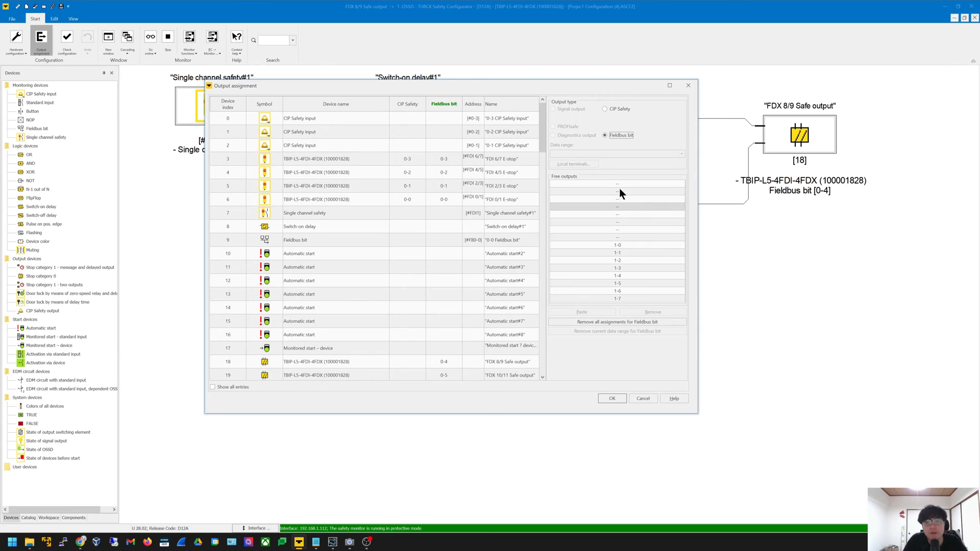
left_click(614, 109)
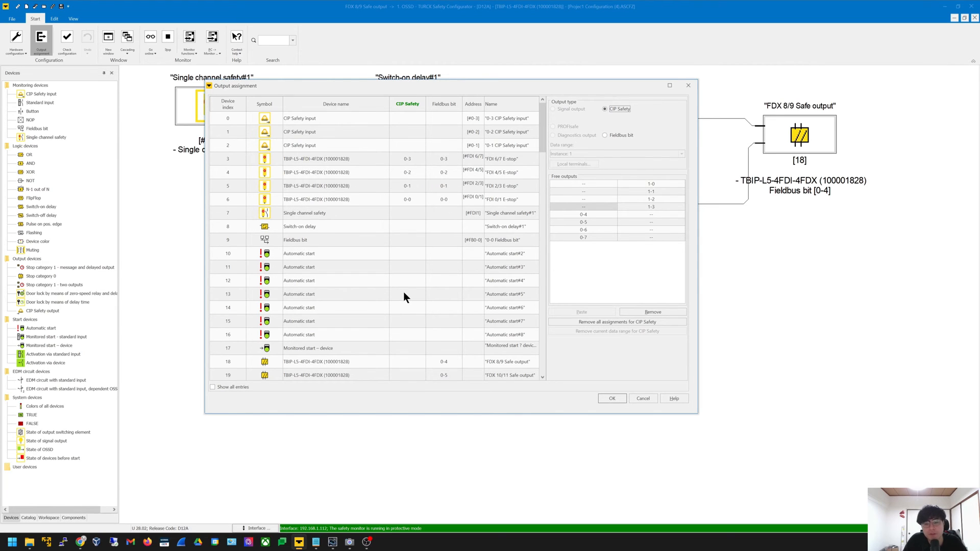
mouse_move(89, 540)
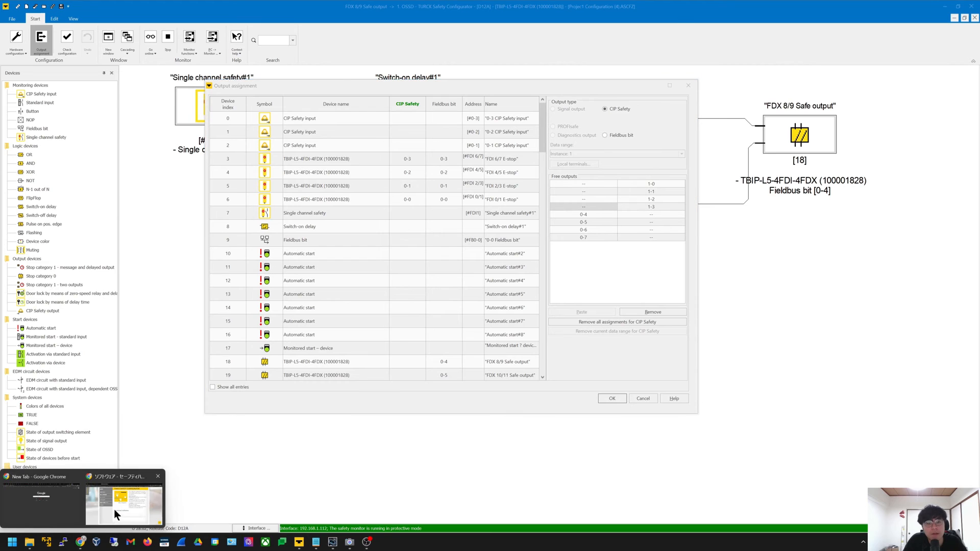
left_click(144, 508)
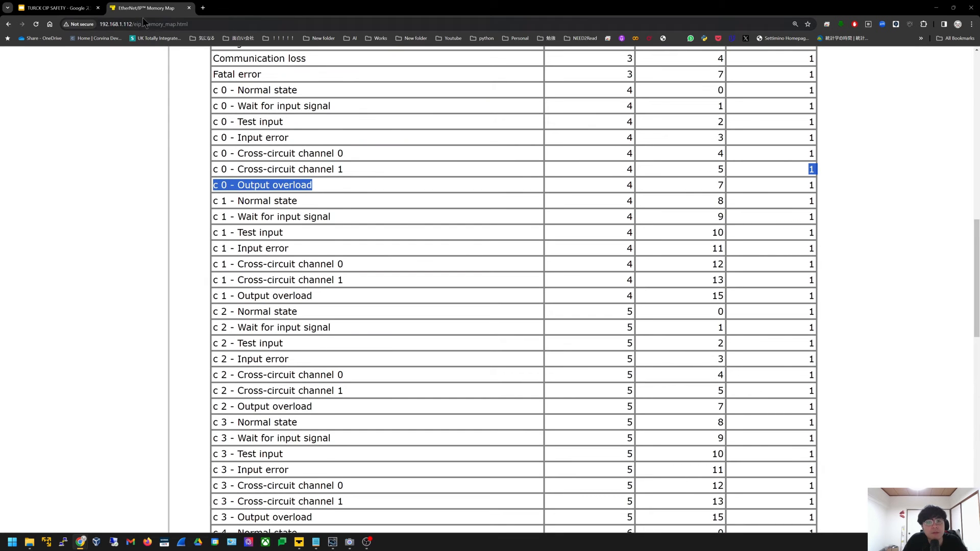
Find the Fieldbus Bits output data word at offset 2 on the memory map, then return to the configurator
scroll(564, 270, "down", 1)
scroll(564, 269, "up", 10)
scroll(565, 274, "up", 4)
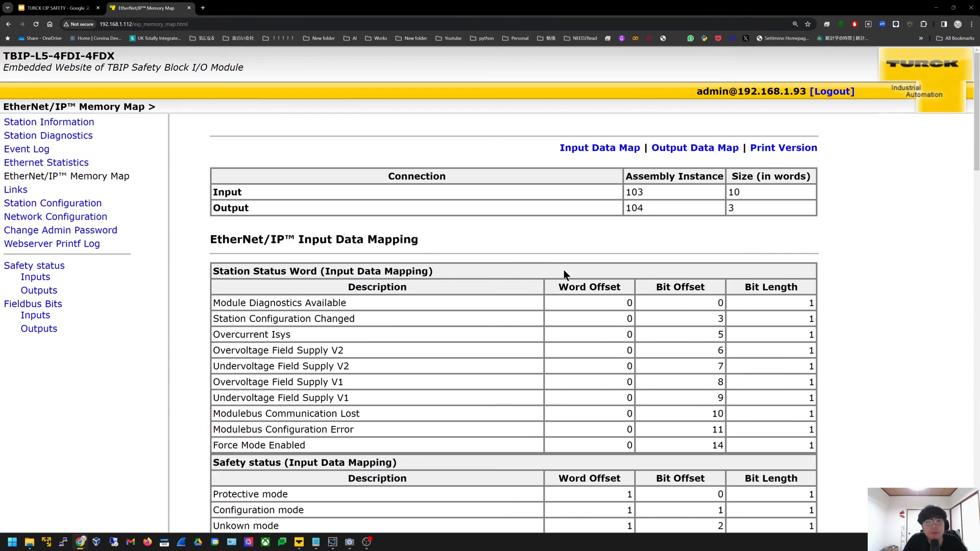
scroll(565, 275, "down", 15)
scroll(565, 274, "down", 12)
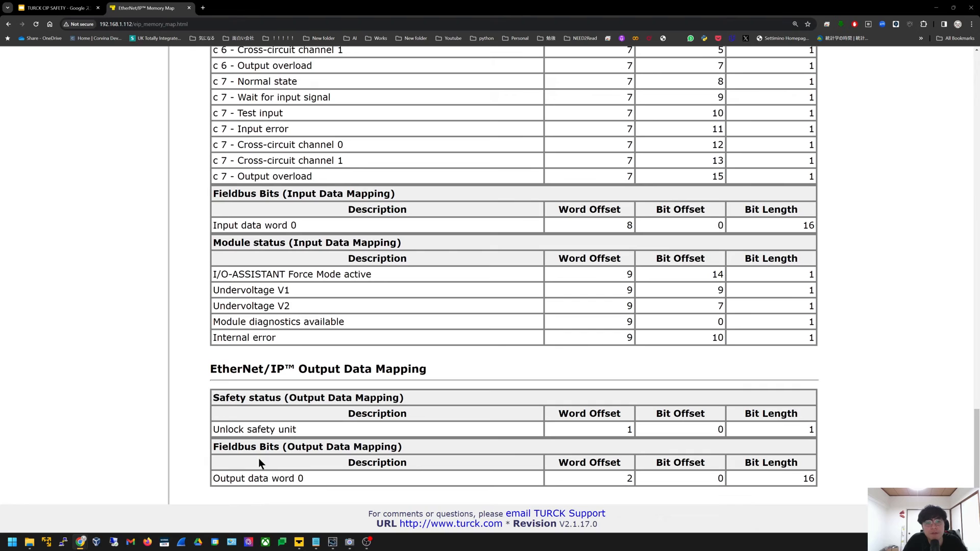
left_click_drag(217, 446, 416, 451)
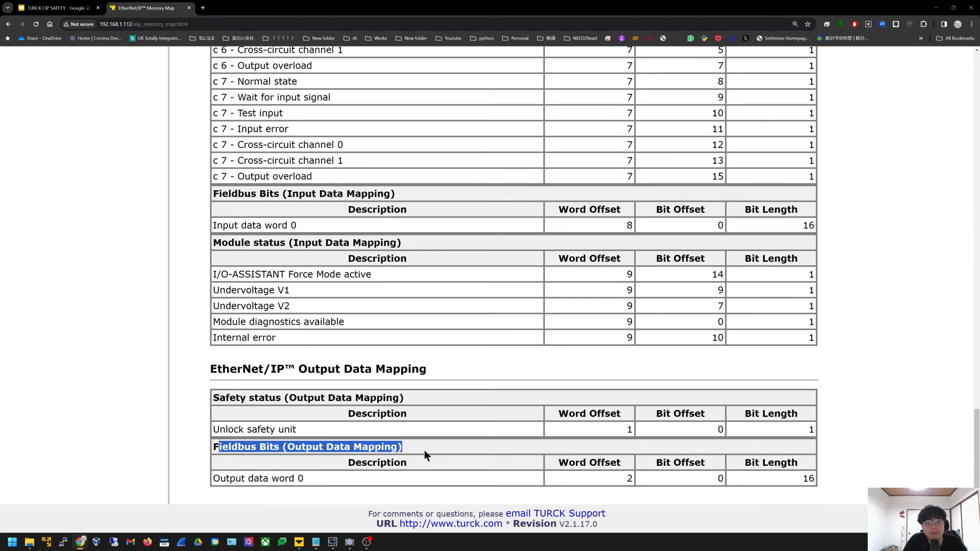
left_click(425, 454)
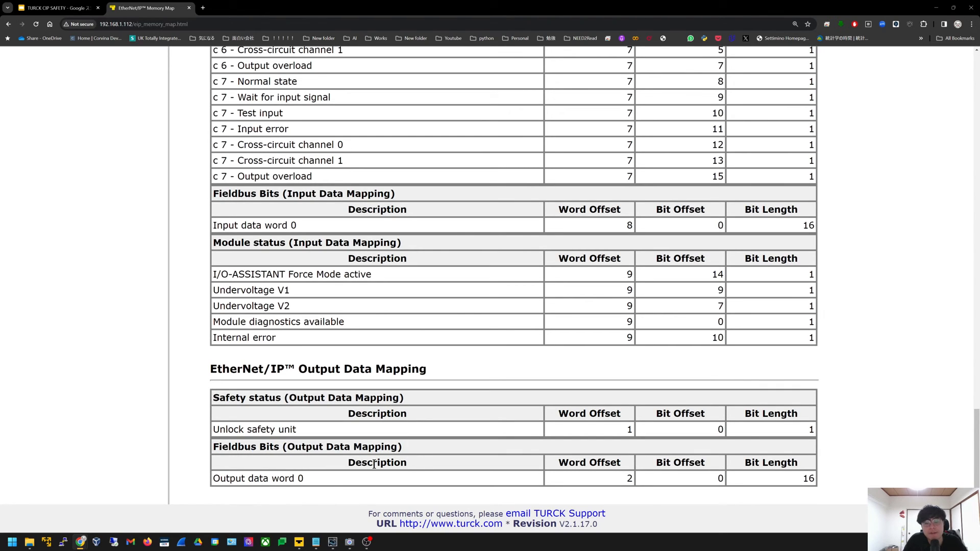
key("alt+Tab")
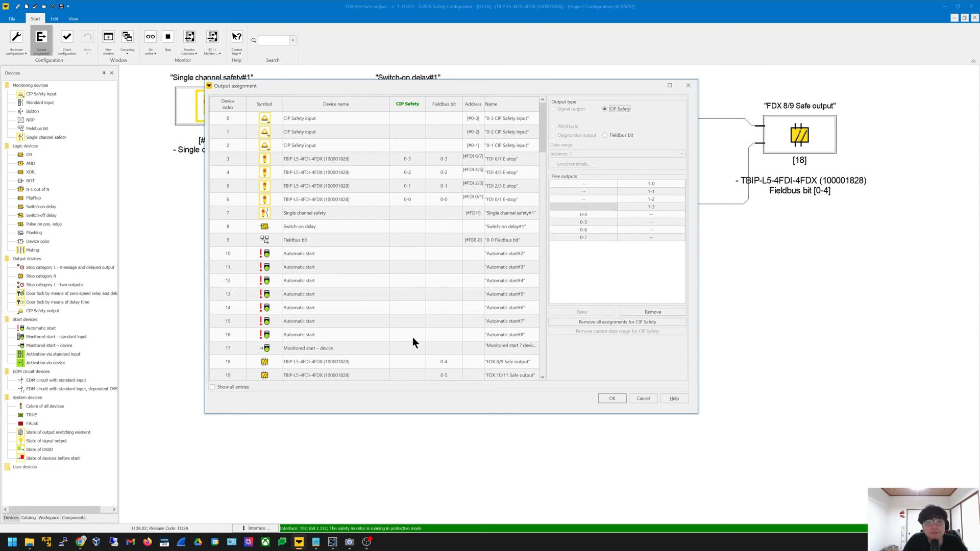
Check the FDX 8/9 fieldbus bit 0-4 and CIP Safety 1-4 assignments, then cancel without saving
scroll(420, 238, "down", 2)
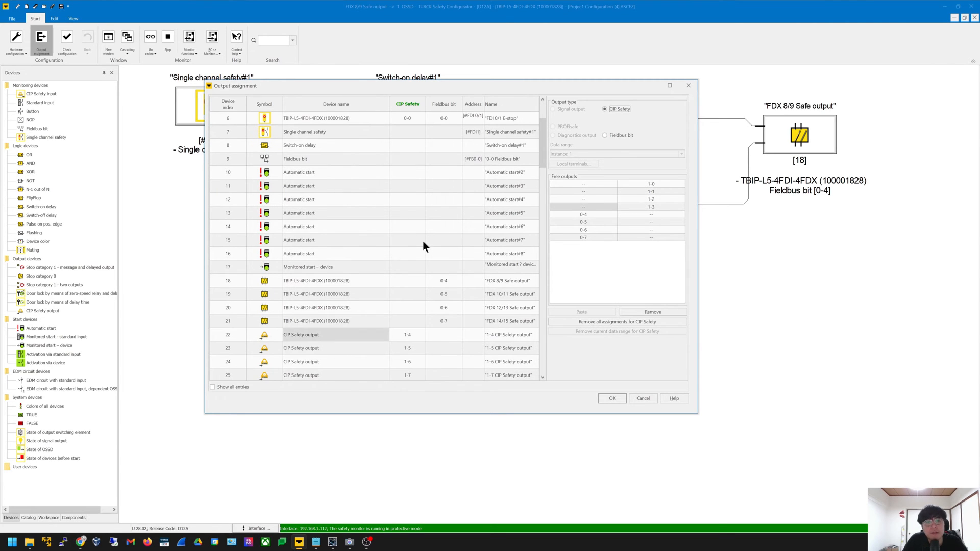
scroll(422, 243, "down", 2)
scroll(498, 212, "up", 1)
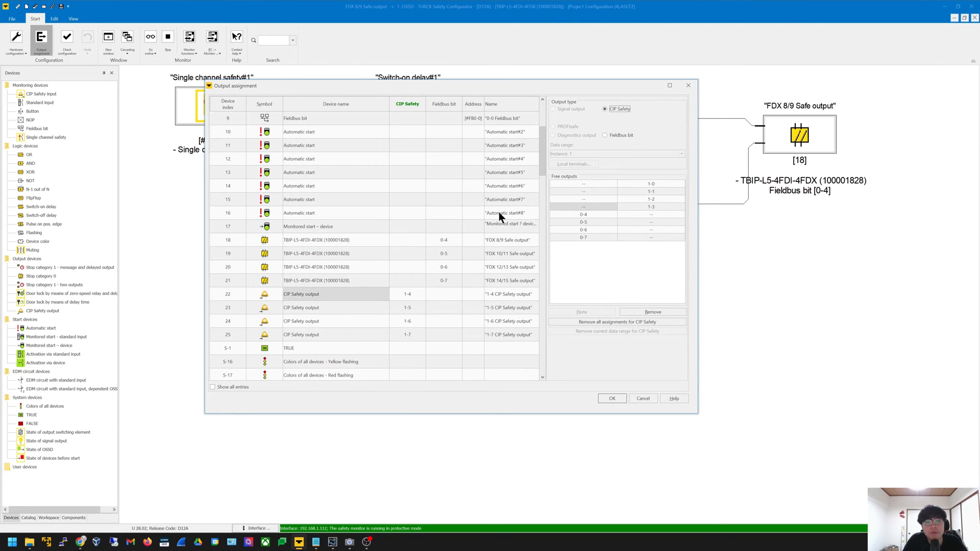
left_click(454, 238)
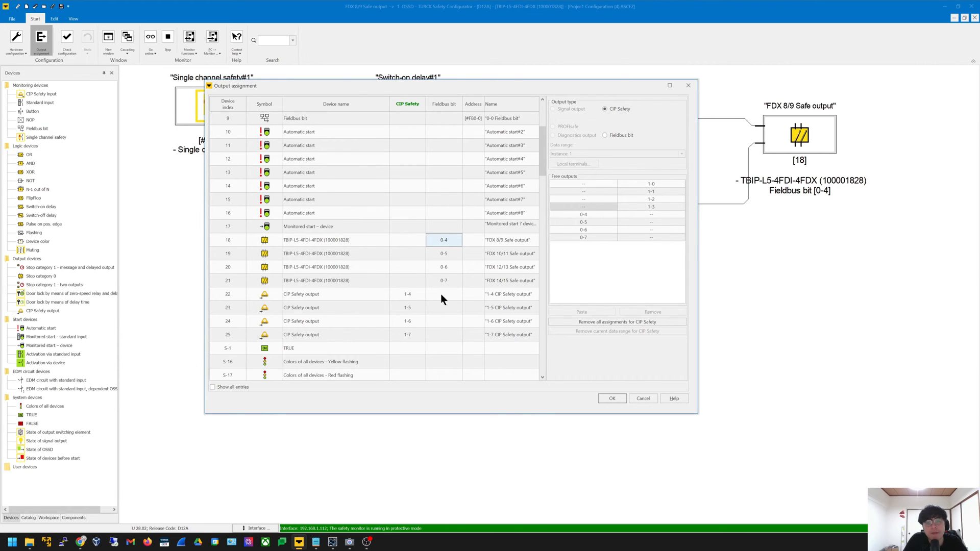
left_click(407, 295)
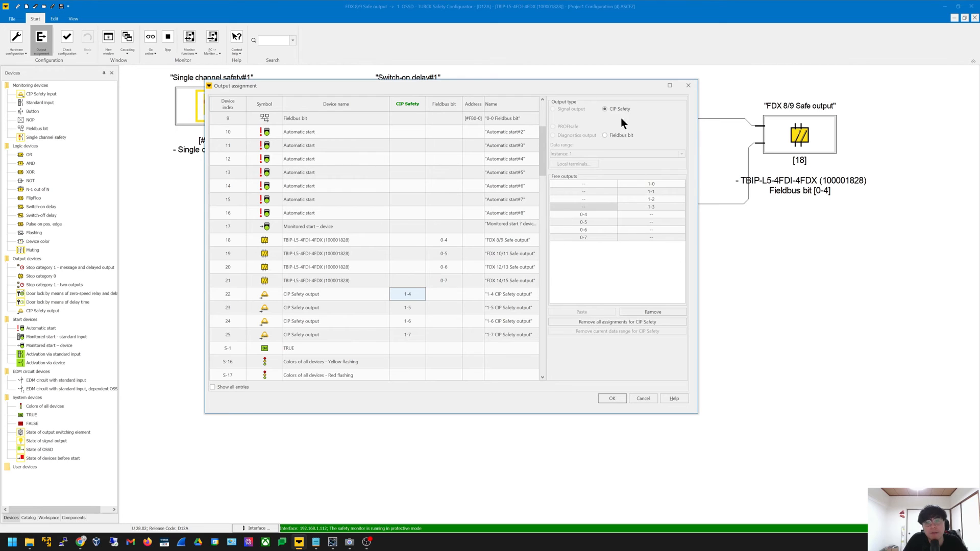
left_click(615, 134)
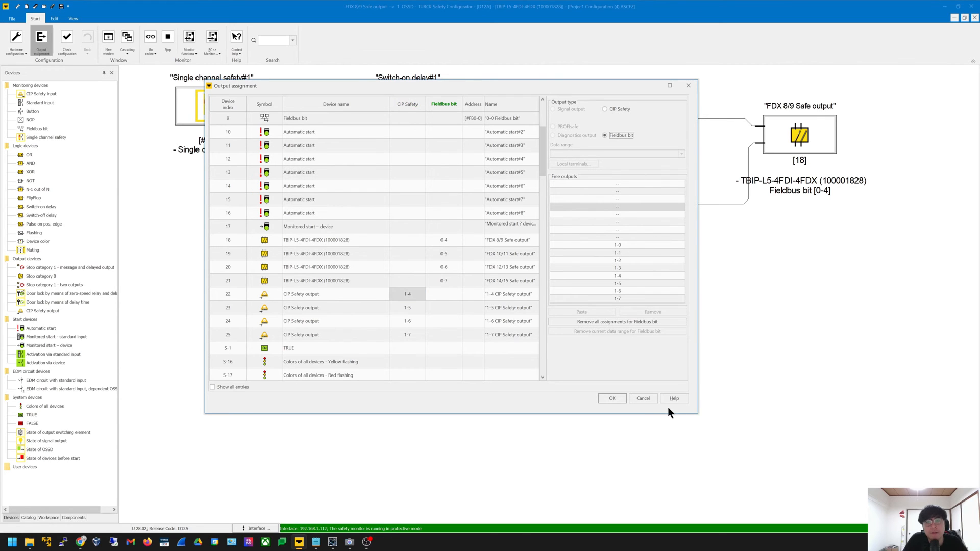
left_click(647, 401)
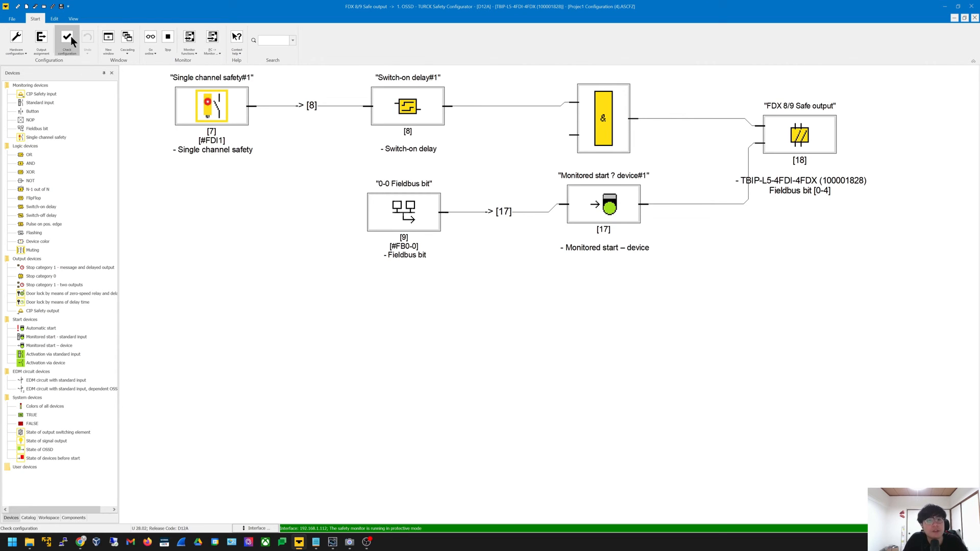
Look over the monitor transfer options and the 0-0 Fieldbus bit block's properties, changing nothing
left_click(213, 54)
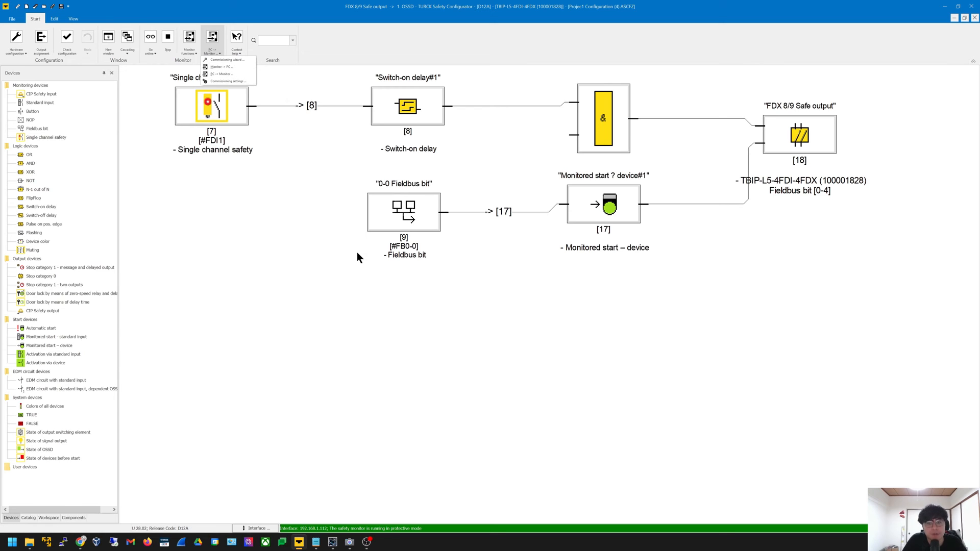
left_click(411, 283)
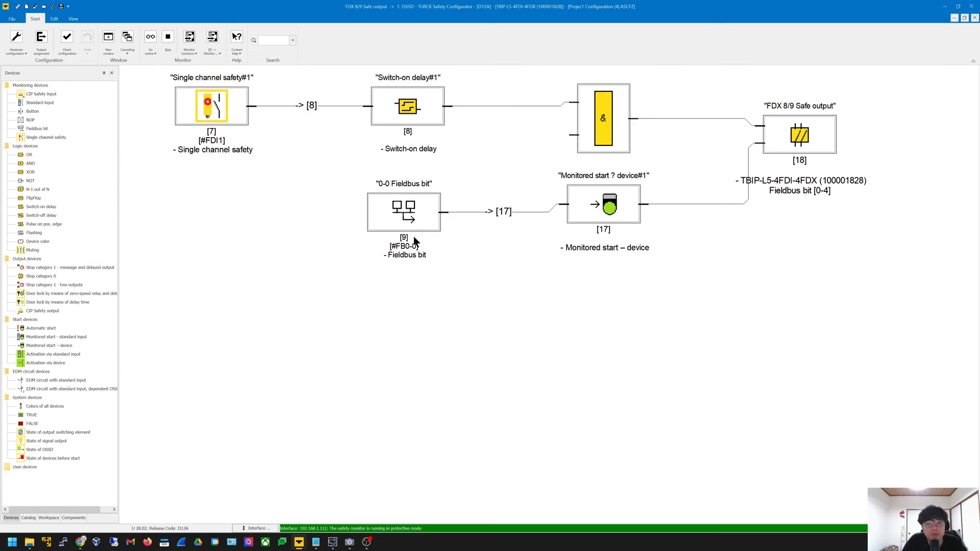
double_click(413, 219)
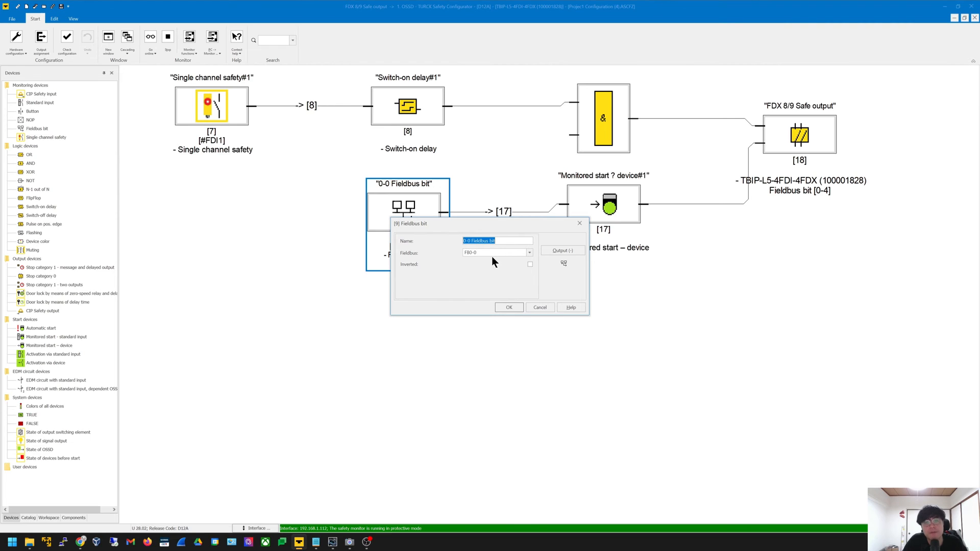
key("Return")
left_click(552, 379)
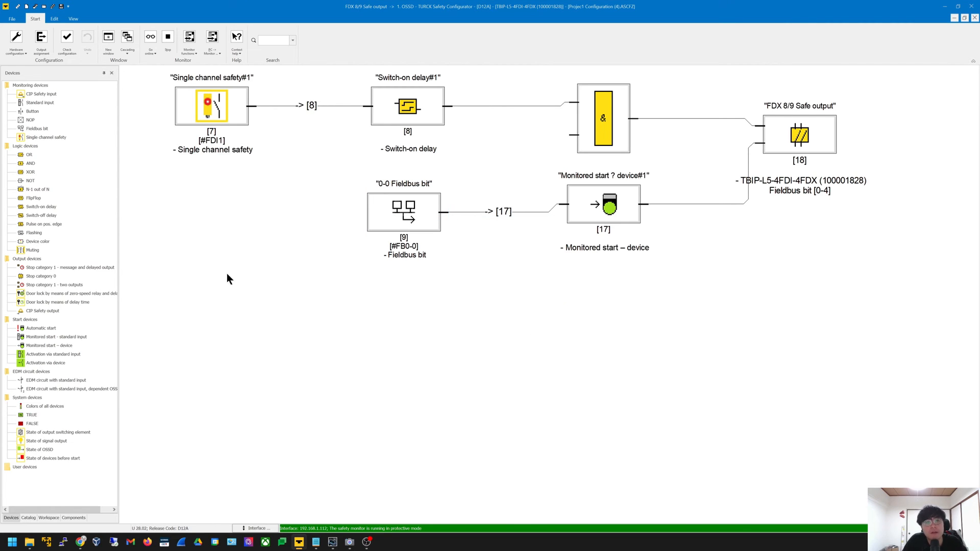
Review the Single channel safety block's settings and check the hardware on the camera view
double_click(205, 113)
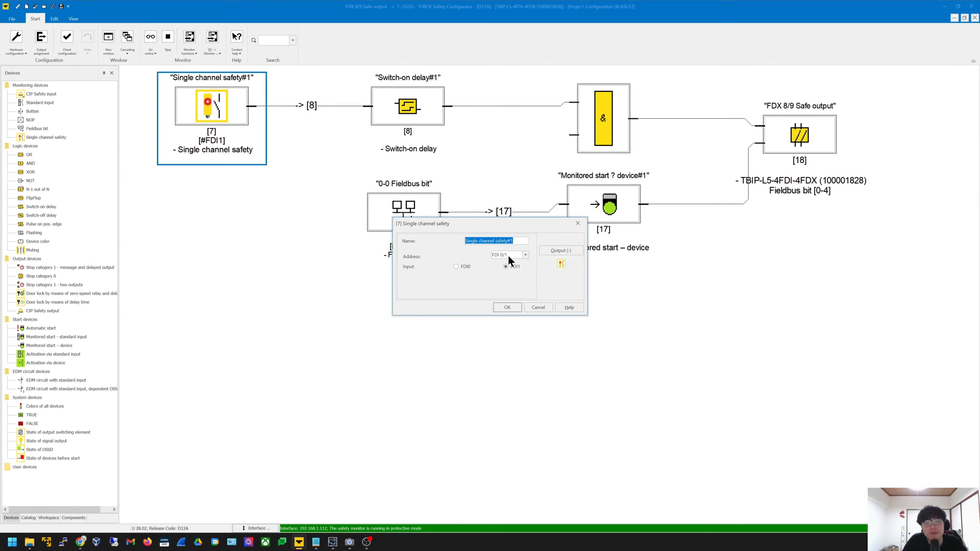
key("Return")
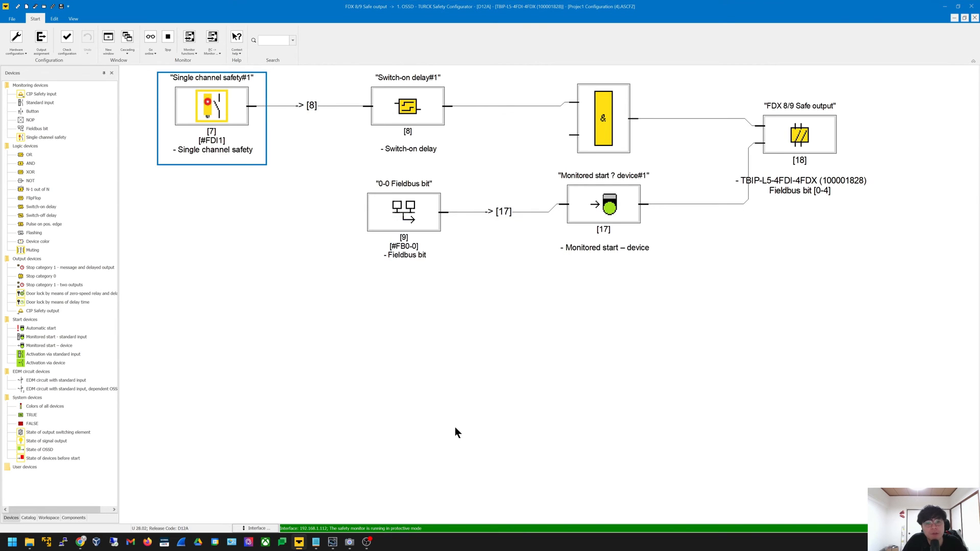
left_click(349, 542)
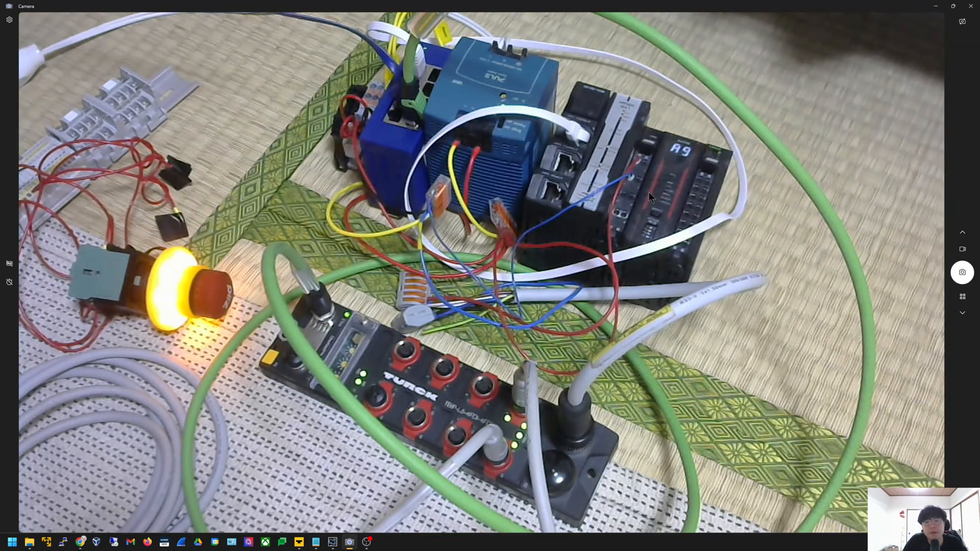
left_click(936, 6)
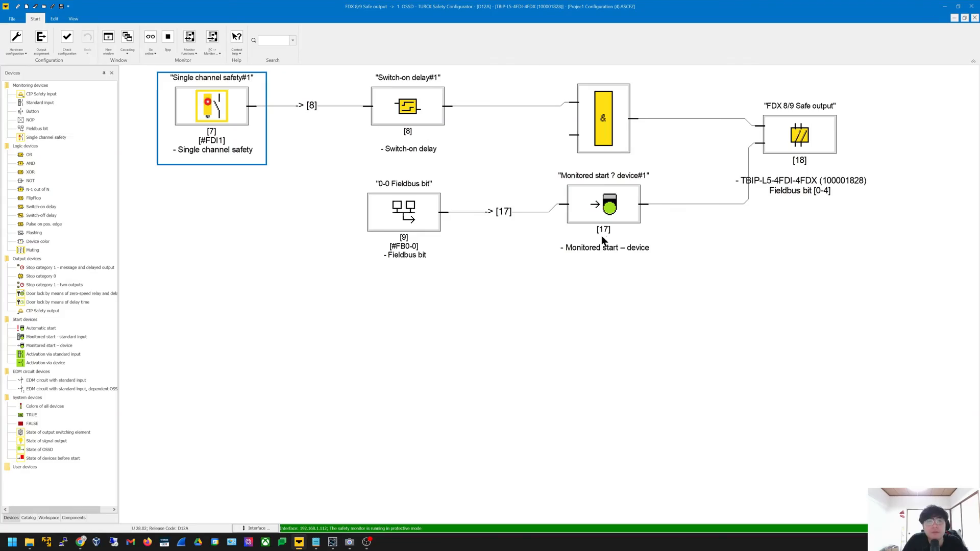
left_click(452, 387)
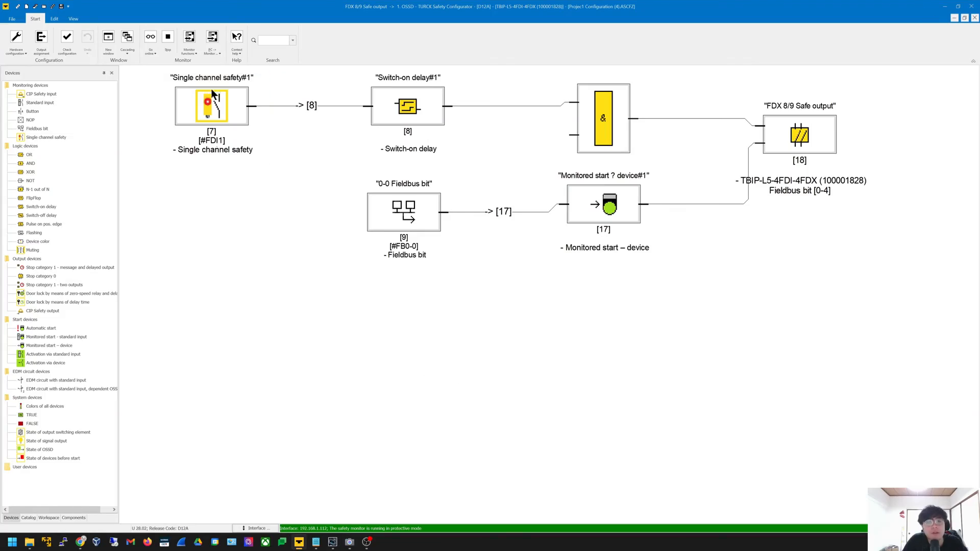
Go online so the safety logic shows live diagnostics, and bring up the hardware camera view
left_click(149, 40)
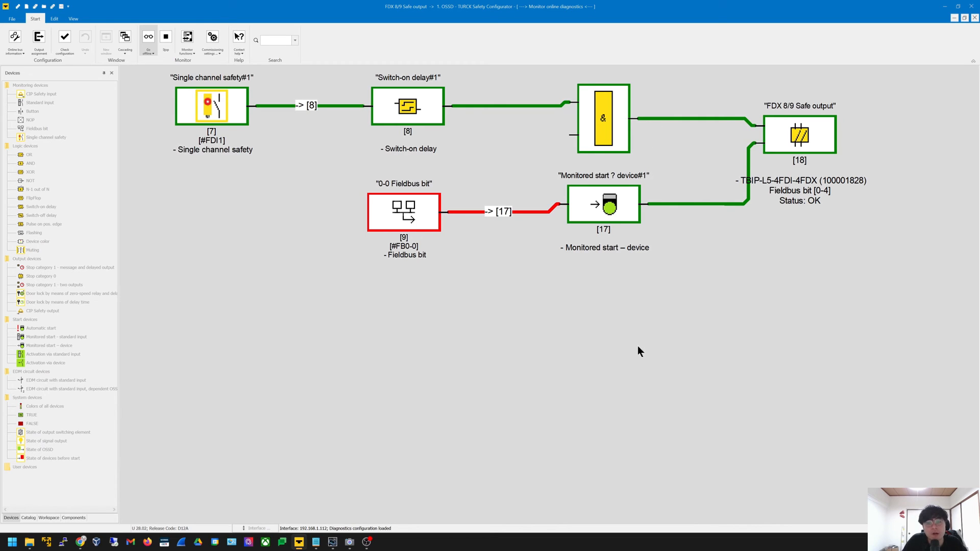
left_click(350, 543)
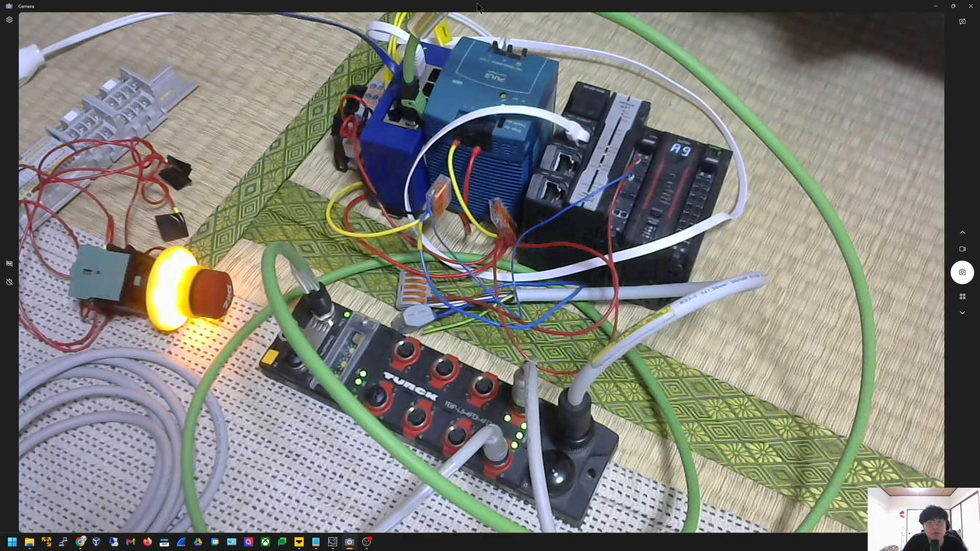
Shrink and move the camera view beside the diagram for the e-stop test, then switch to Sysmac Studio
left_click_drag(496, 6, 354, 211)
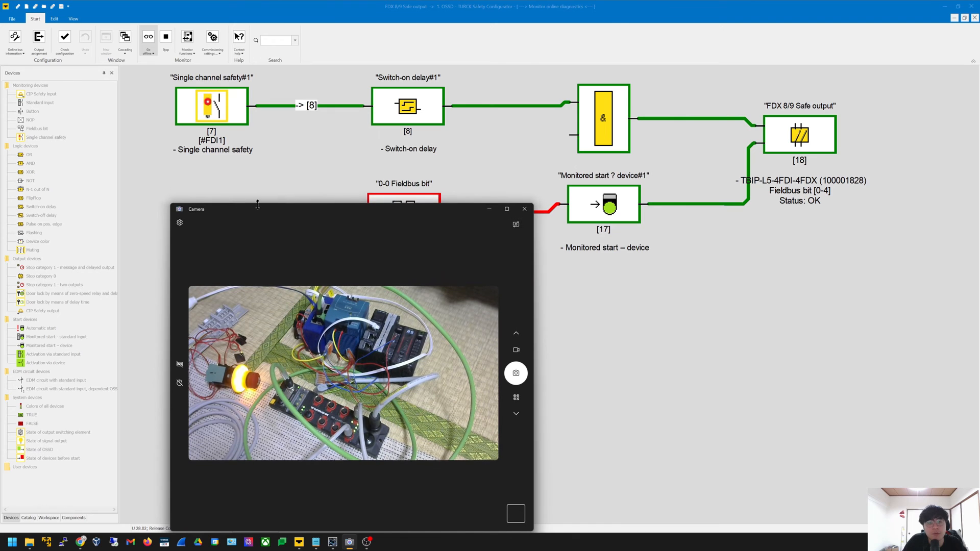
left_click_drag(238, 214, 207, 195)
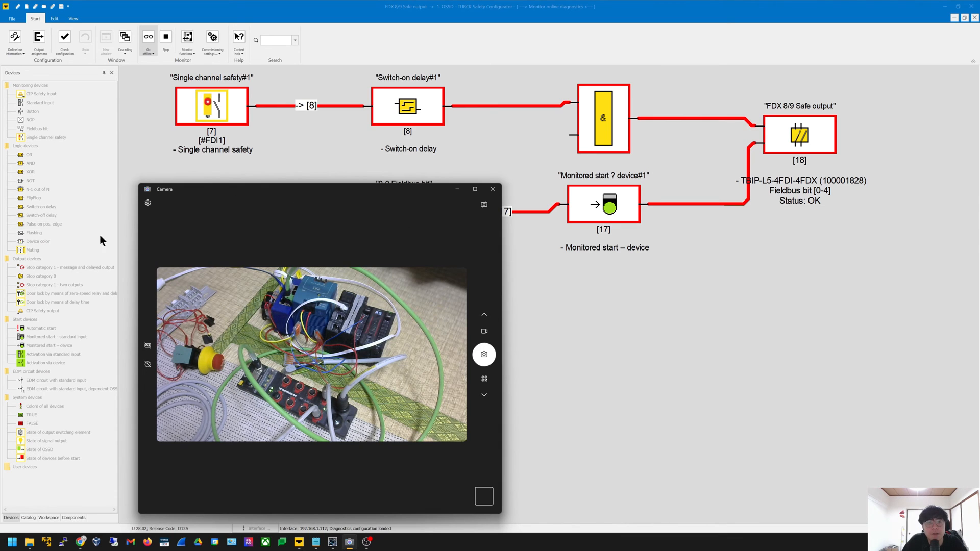
left_click_drag(218, 191, 147, 189)
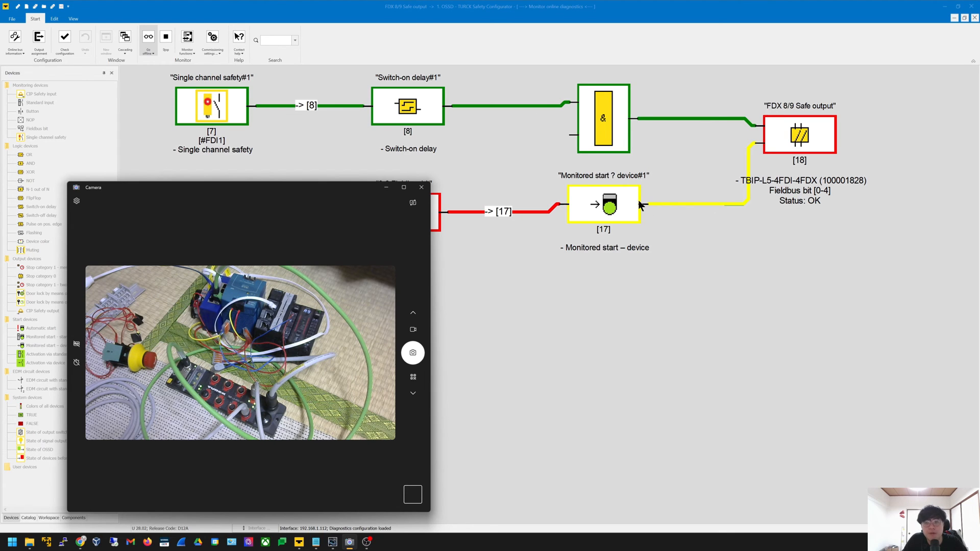
left_click(722, 200)
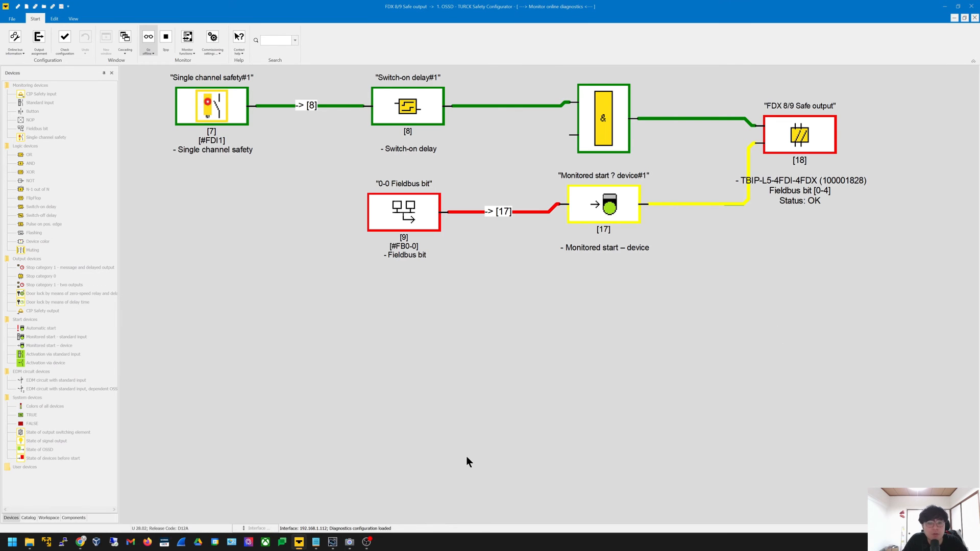
left_click(332, 542)
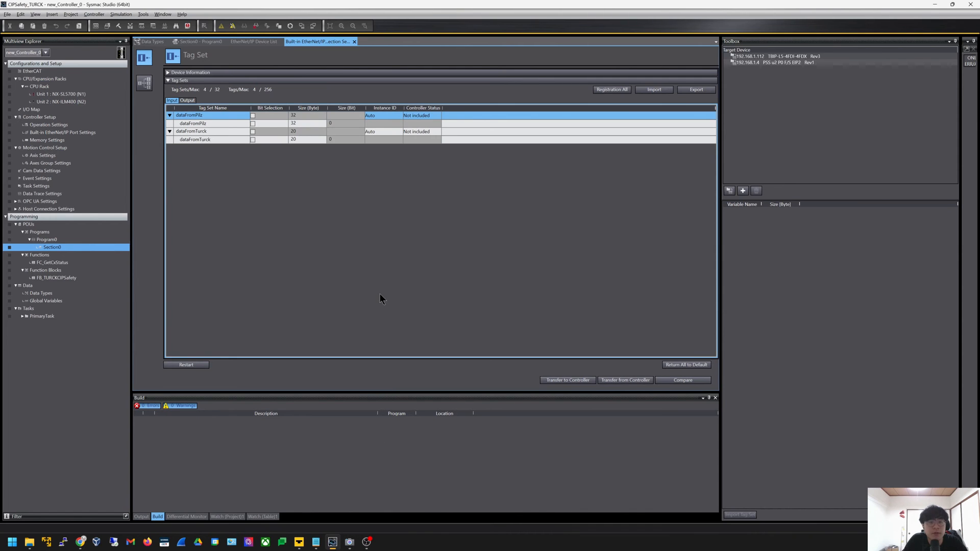
Expand Program0 in the project tree and open the Section0 ladder program
double_click(75, 240)
double_click(75, 232)
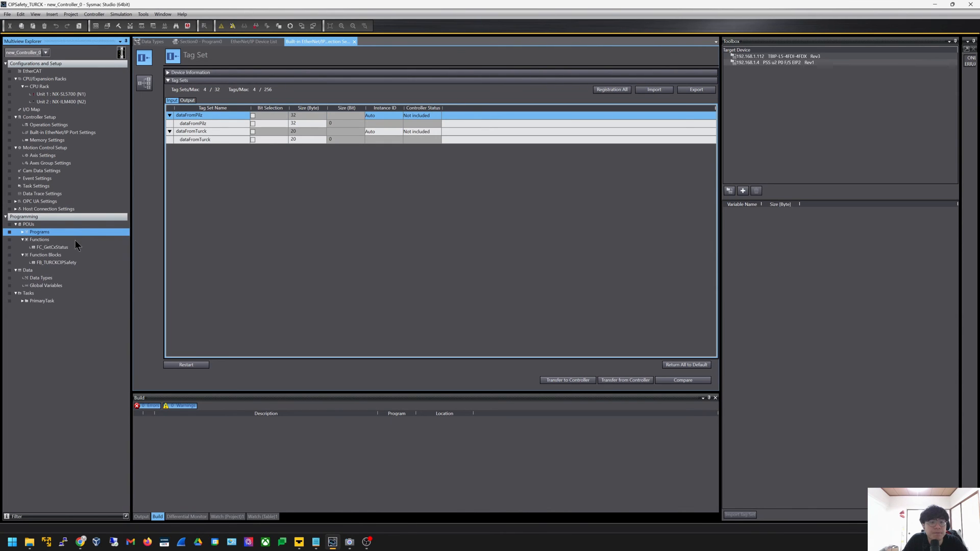
double_click(75, 232)
left_click(75, 237)
double_click(69, 241)
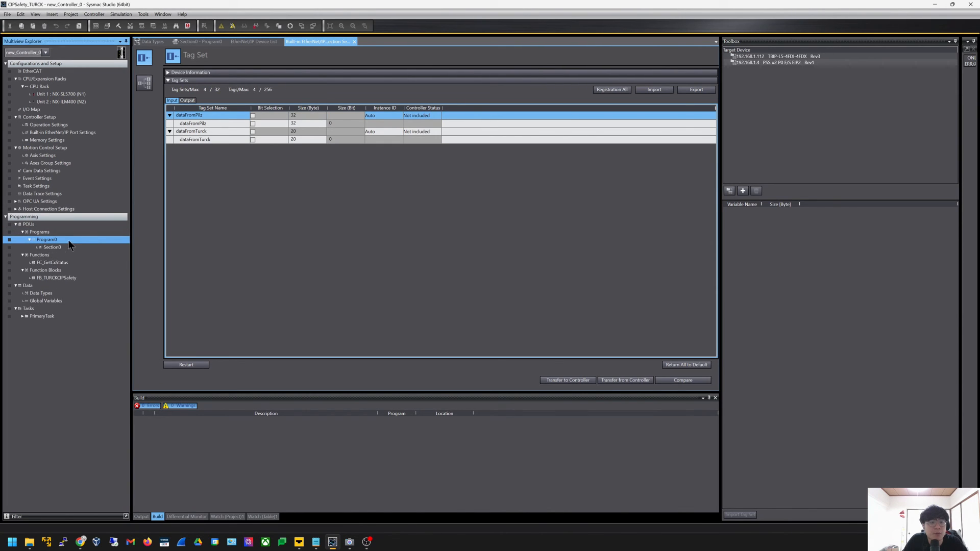
double_click(66, 246)
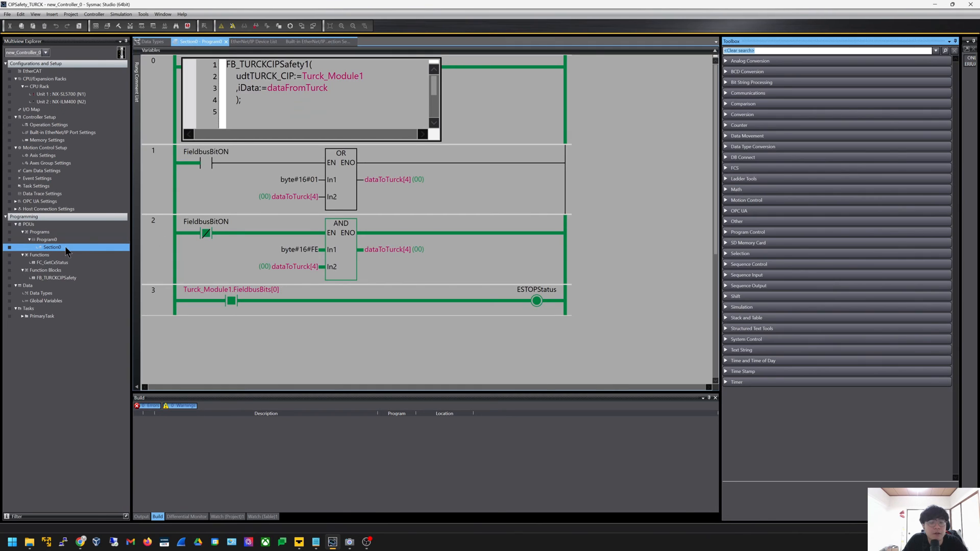
left_click(409, 182)
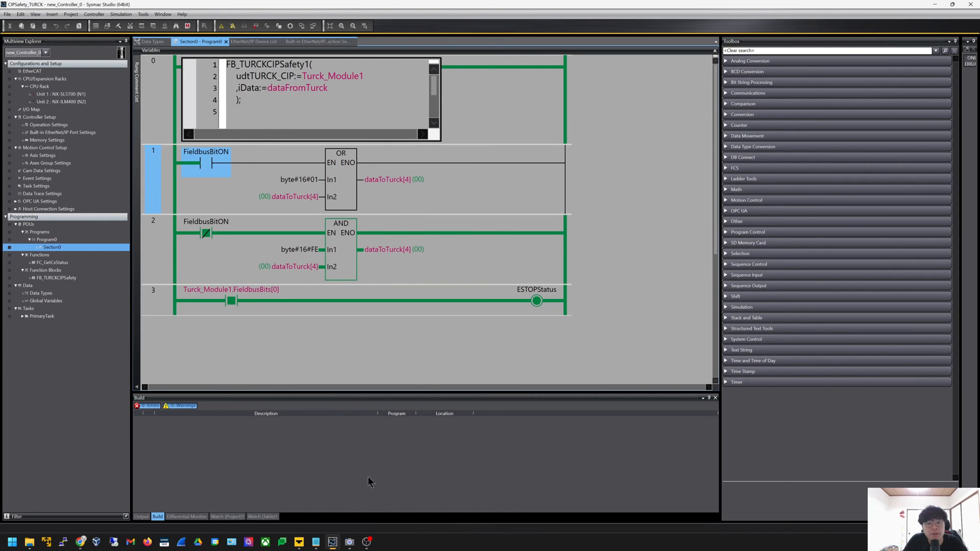
Cross-check the Turck diagram and EtherNet/IP memory map, then select the FieldbusBitON contact in rung 1
left_click(299, 542)
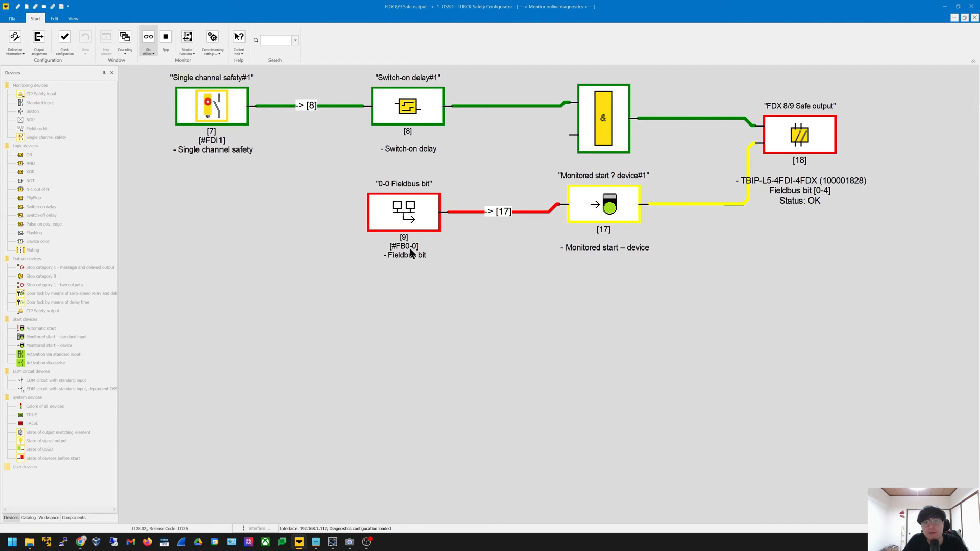
key("alt+Tab")
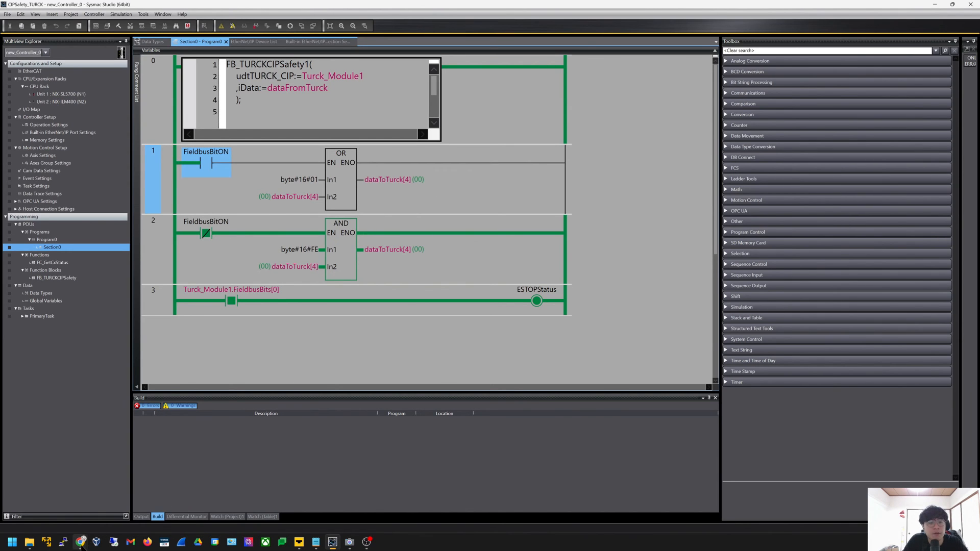
mouse_move(81, 543)
left_click(120, 507)
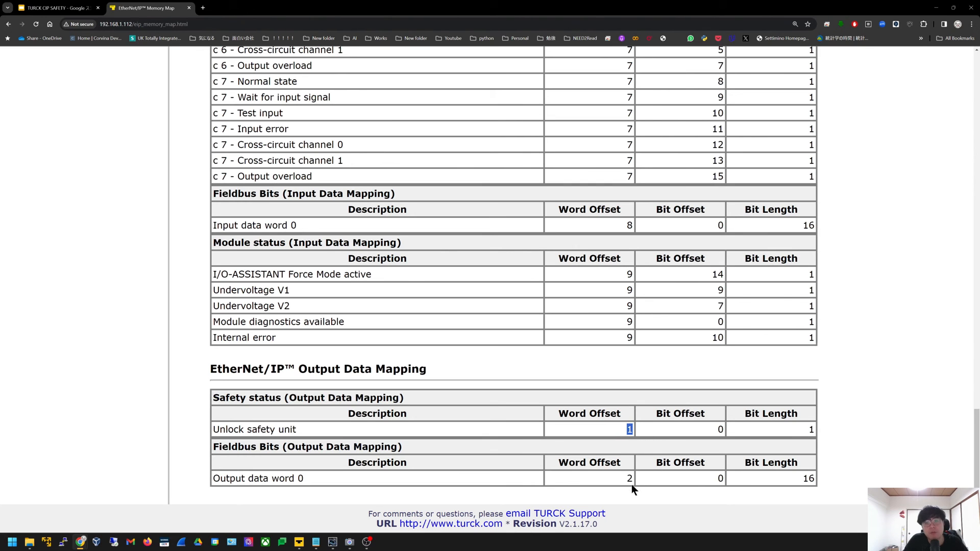
left_click(664, 474)
key("alt+Tab")
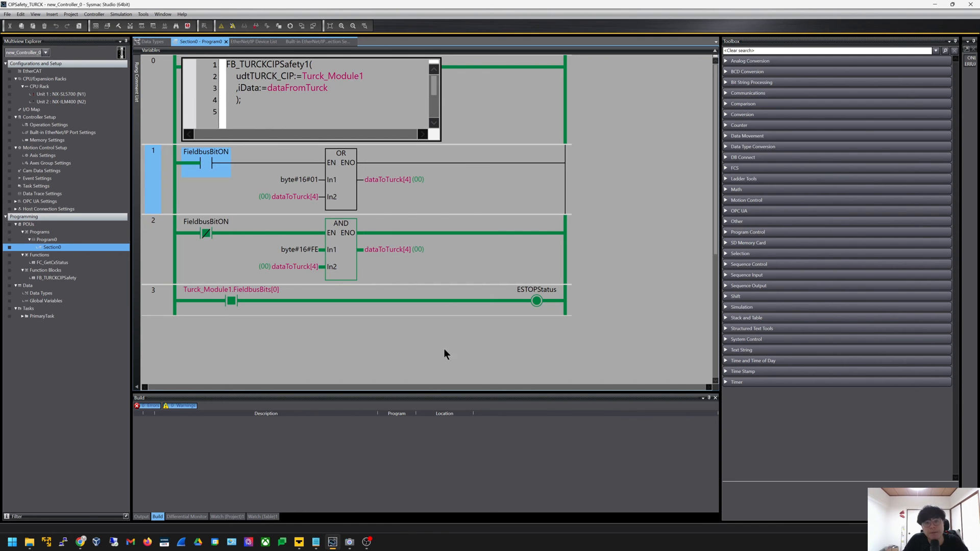
left_click(213, 171)
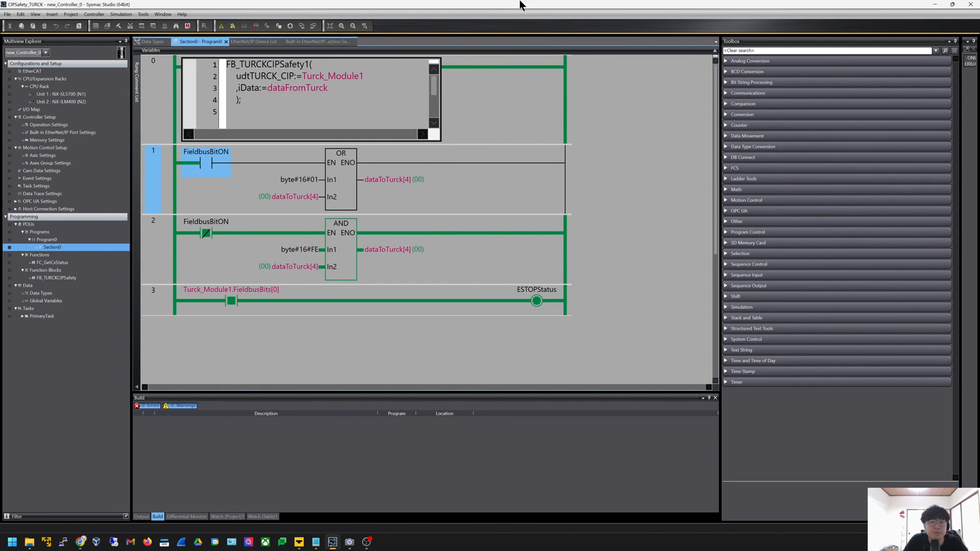
Tile Sysmac Studio's Section0 ladder beside Turck's live diagram, resizing both windows to fit
left_click_drag(520, 5, 334, 16)
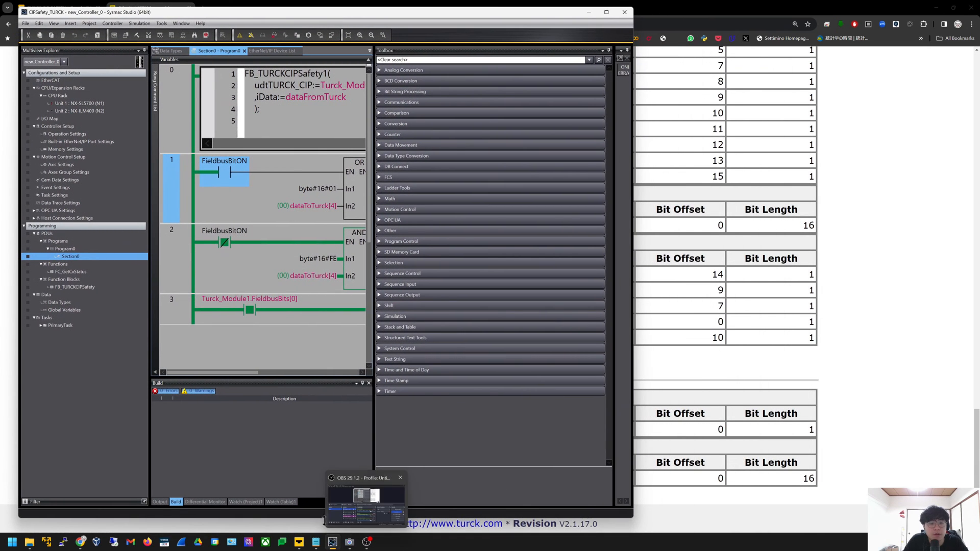
left_click(299, 543)
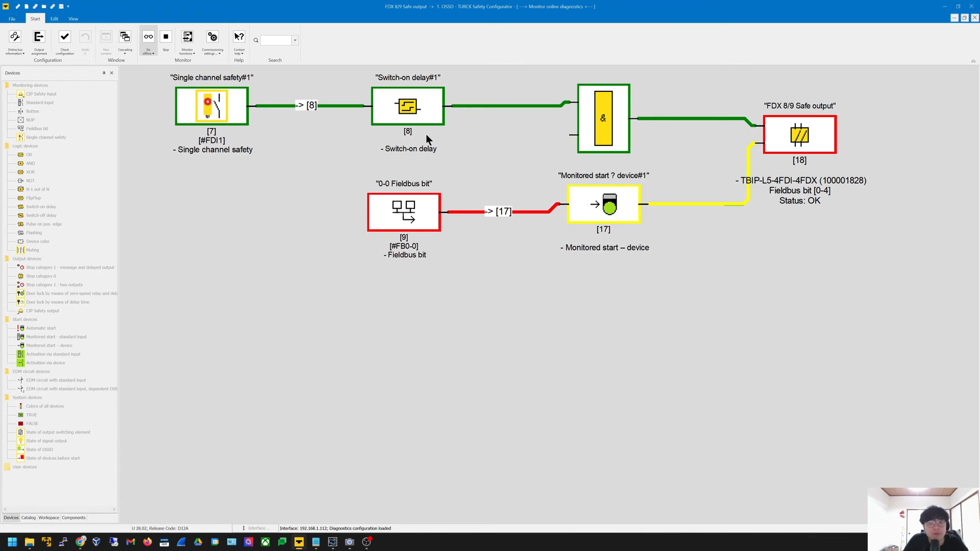
left_click_drag(403, 6, 649, 26)
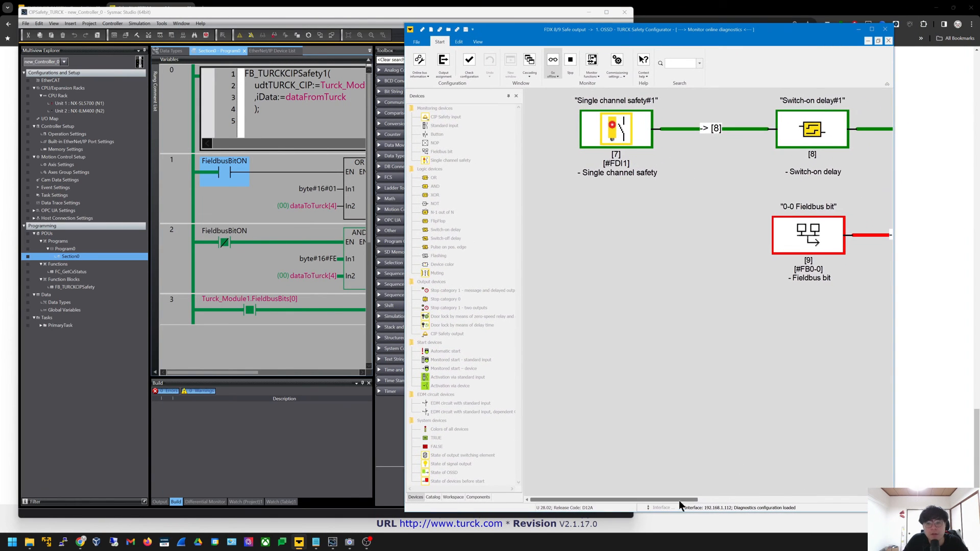
left_click_drag(679, 501, 830, 493)
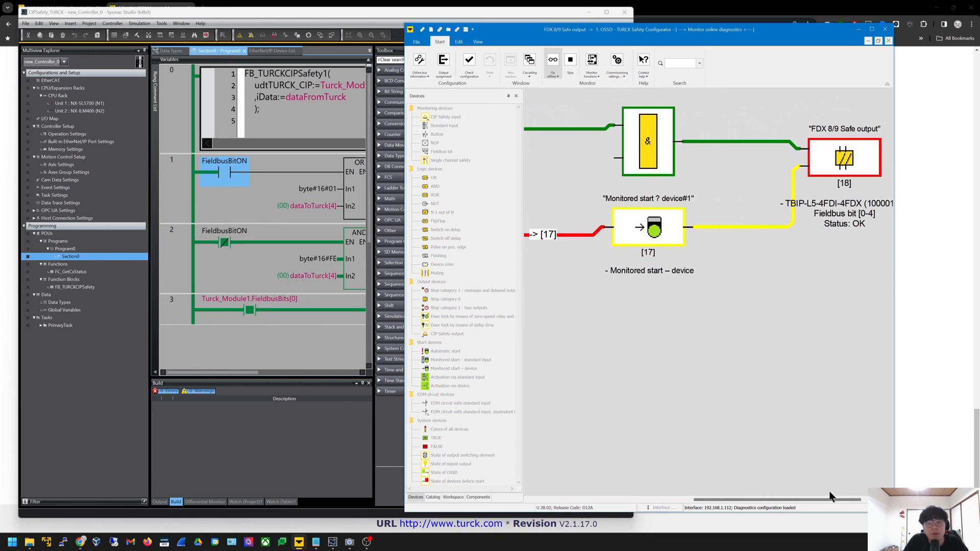
left_click(239, 271)
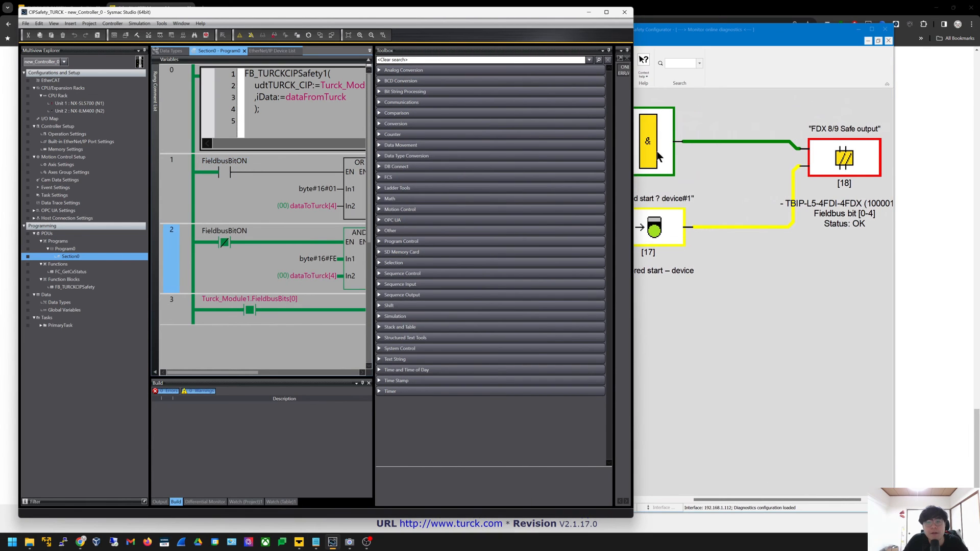
left_click_drag(634, 190, 569, 219)
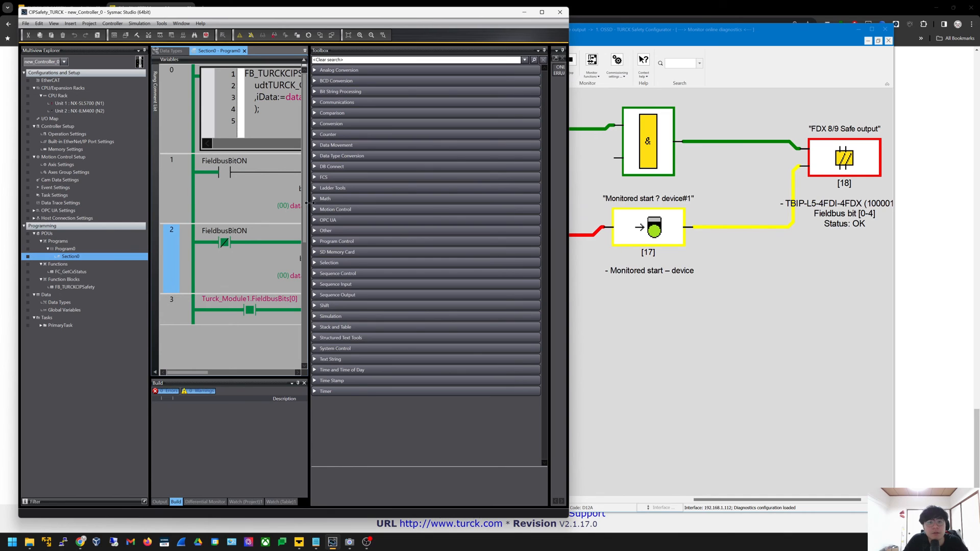
left_click_drag(309, 208, 462, 214)
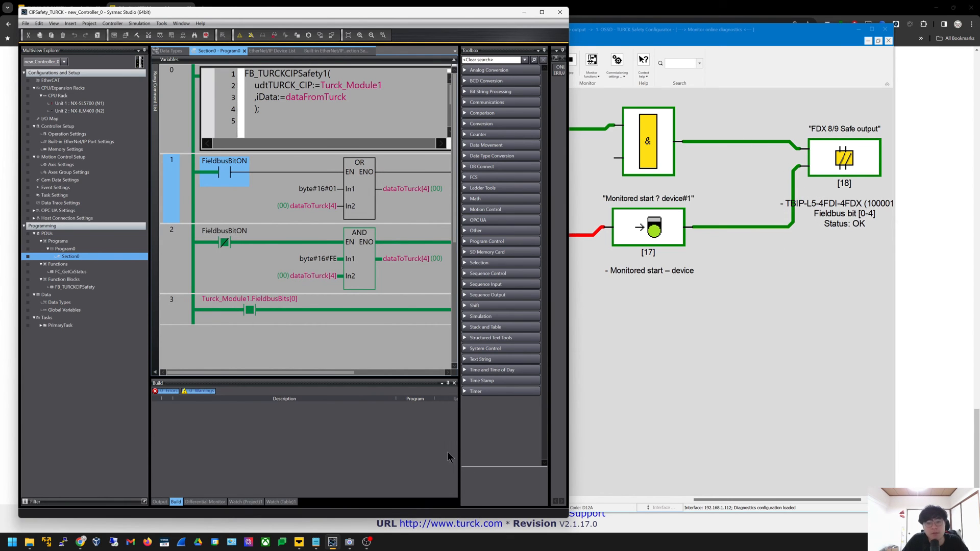
Bring up the hardware camera view and move it off the ladder rungs
left_click(350, 541)
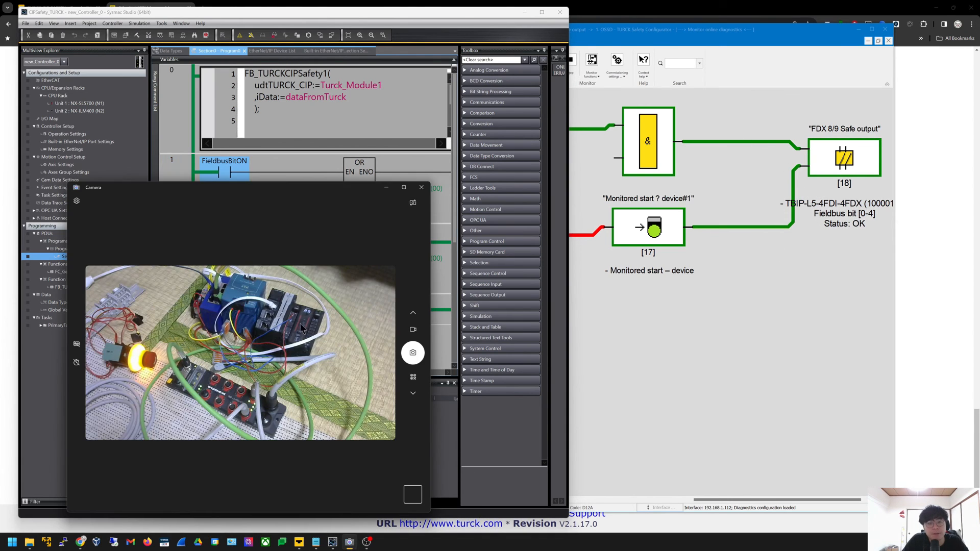
left_click_drag(198, 199, 736, 284)
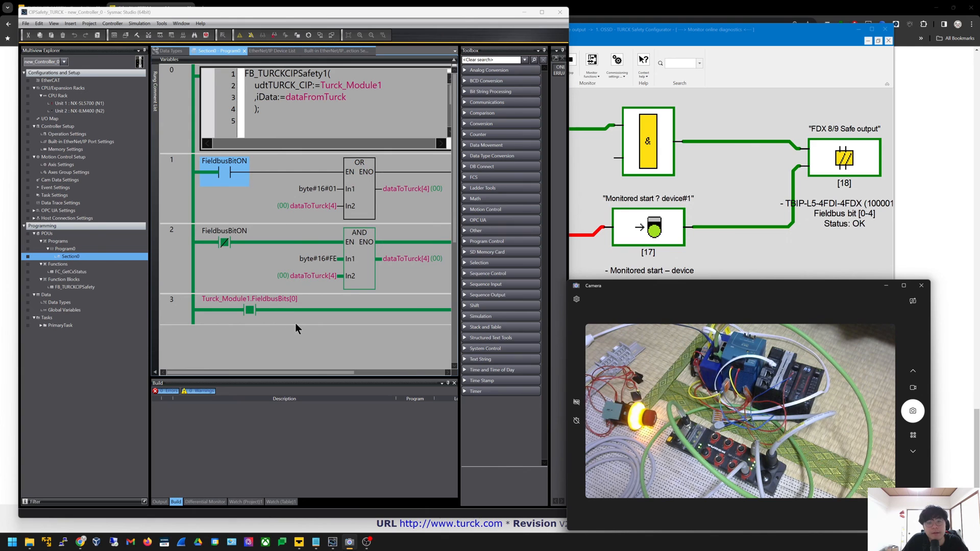
left_click(316, 374)
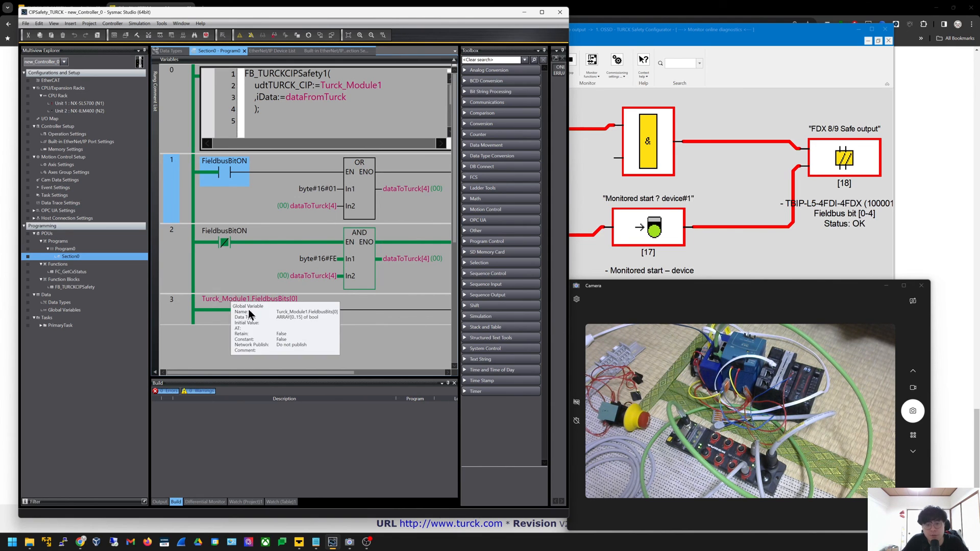
Pulse FieldbusBitON TRUE then FALSE in rung 1 to fire the monitored start
left_click(345, 326)
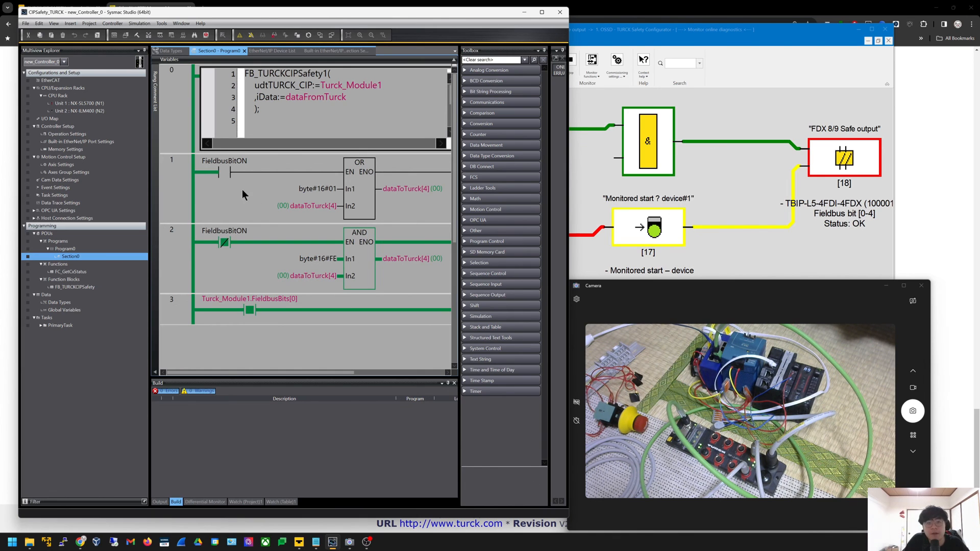
double_click(211, 178)
double_click(212, 178)
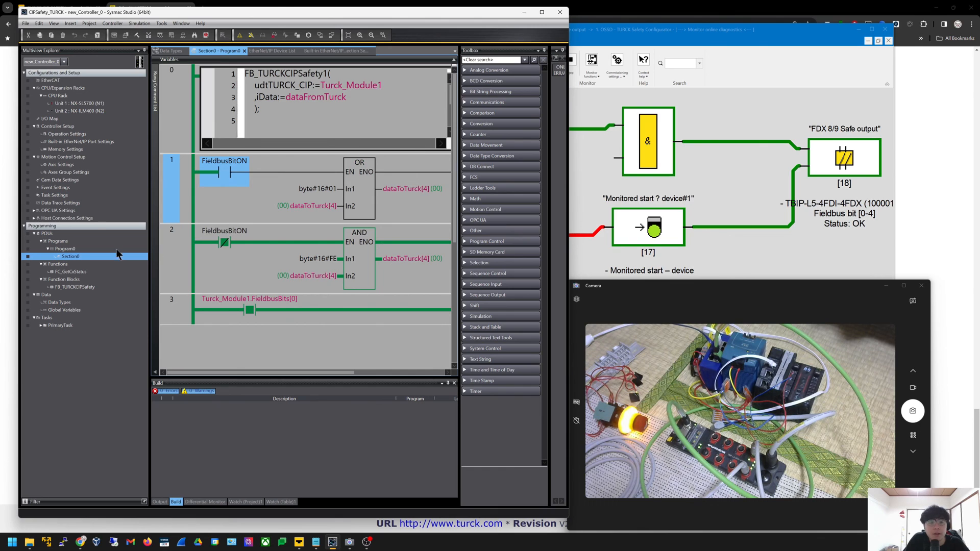
left_click(65, 62)
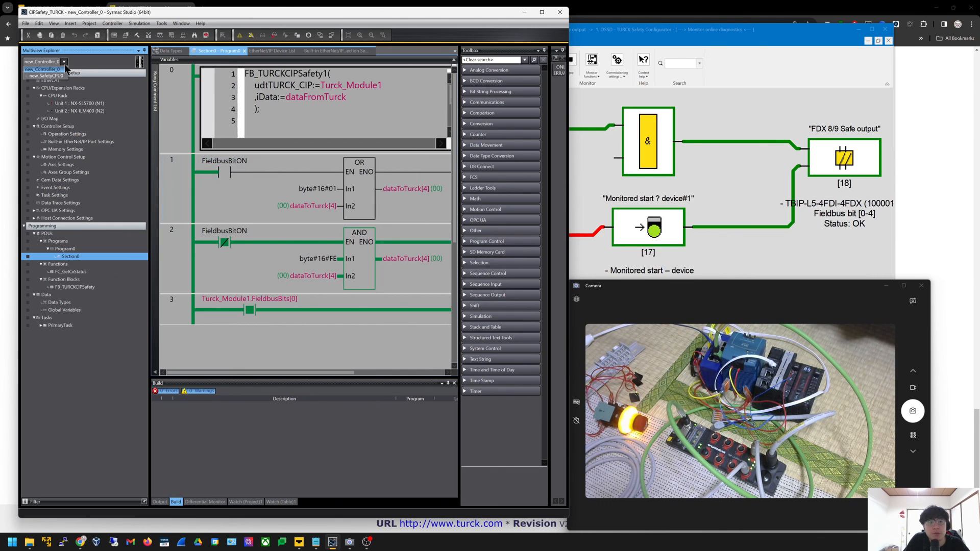
Switch to new_SafetyCPU0, open its Program0, and resize panes to read the Byte_1_Bit0 values
left_click(51, 75)
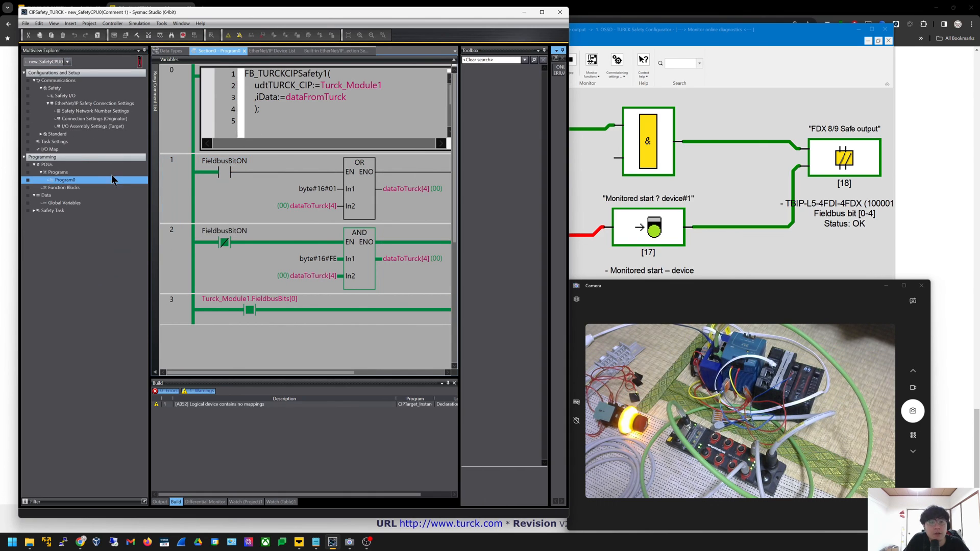
double_click(91, 181)
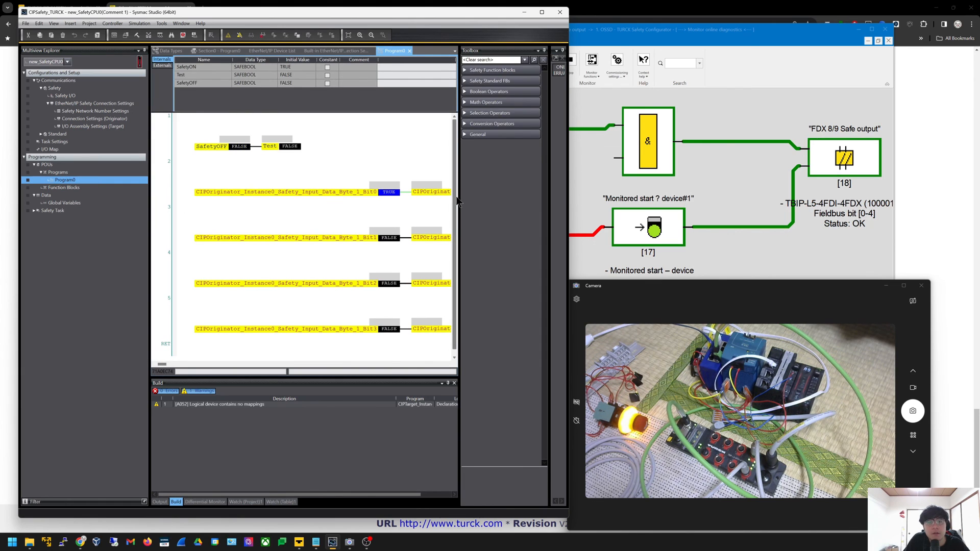
left_click_drag(459, 202, 524, 202)
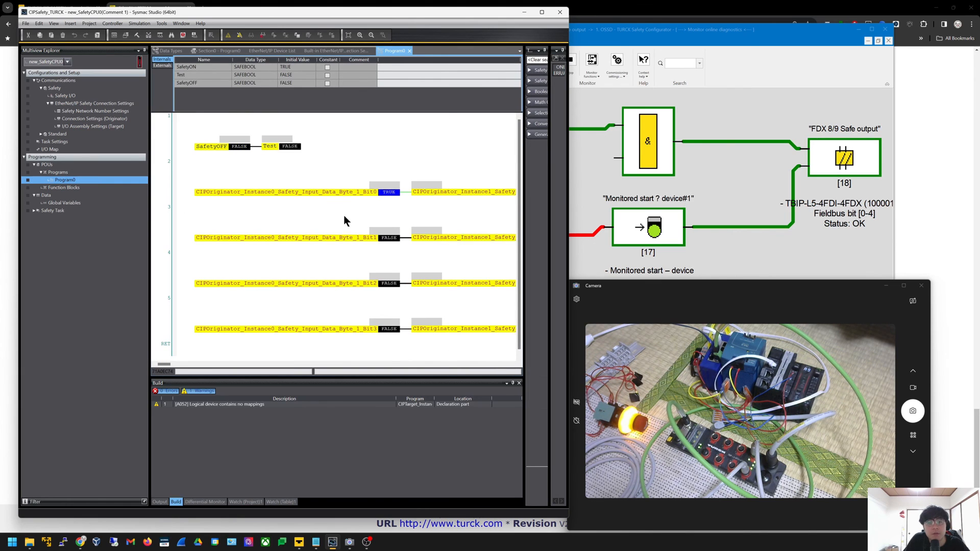
left_click_drag(150, 197, 63, 199)
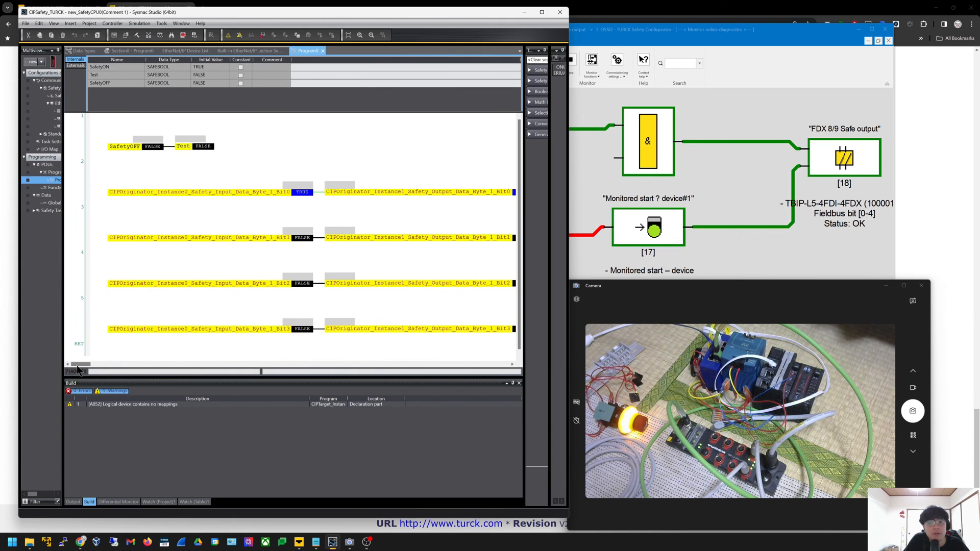
mouse_move(77, 365)
left_mouse_down()
mouse_move(88, 365)
mouse_move(78, 364)
left_mouse_up()
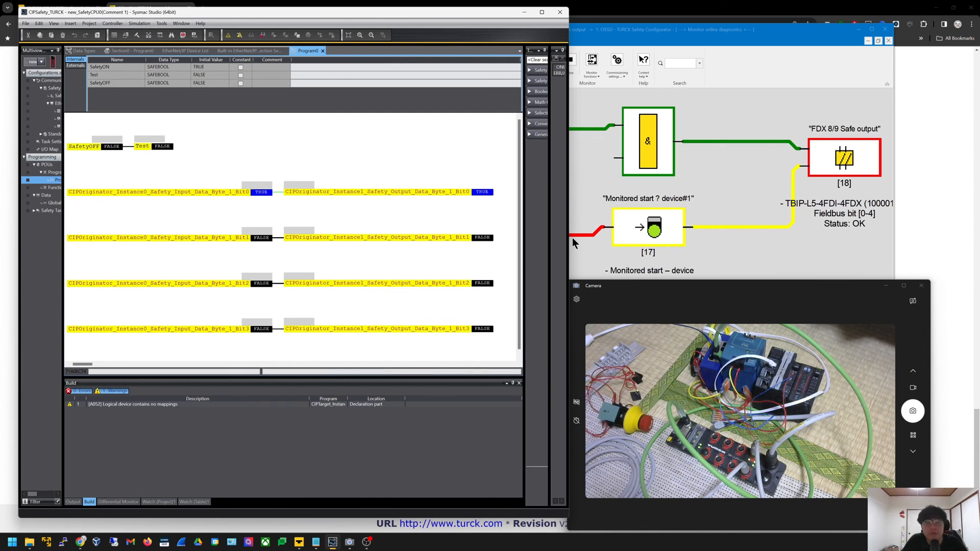
double_click(416, 22)
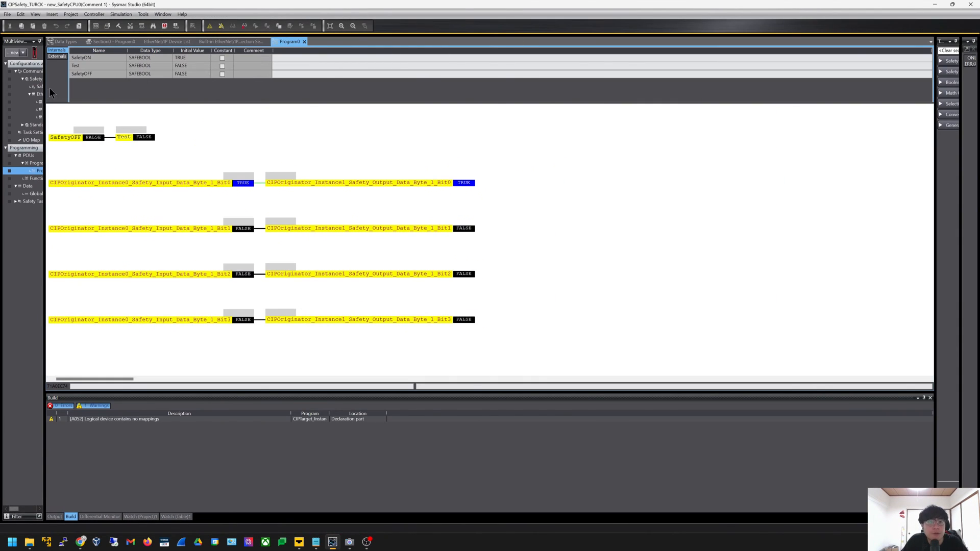
left_click_drag(45, 96, 180, 117)
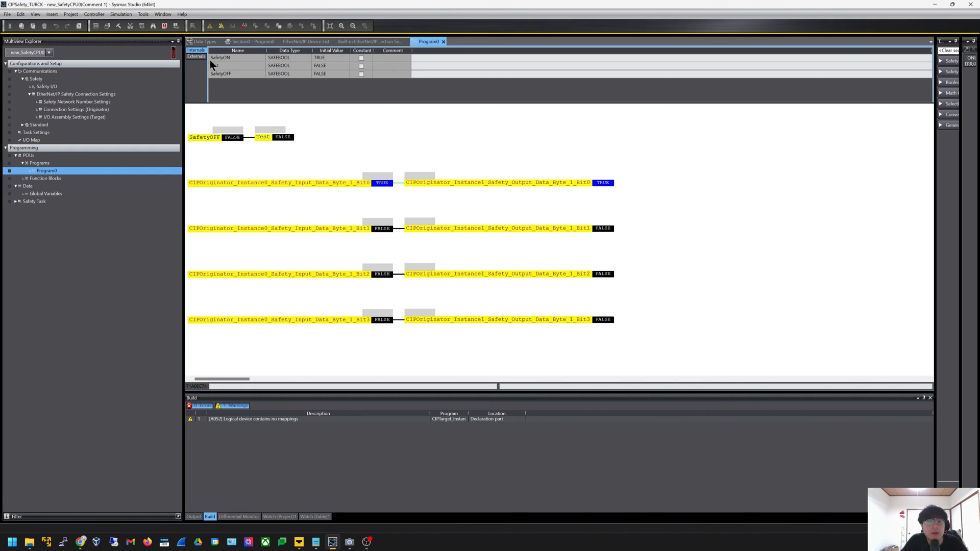
left_click(176, 27)
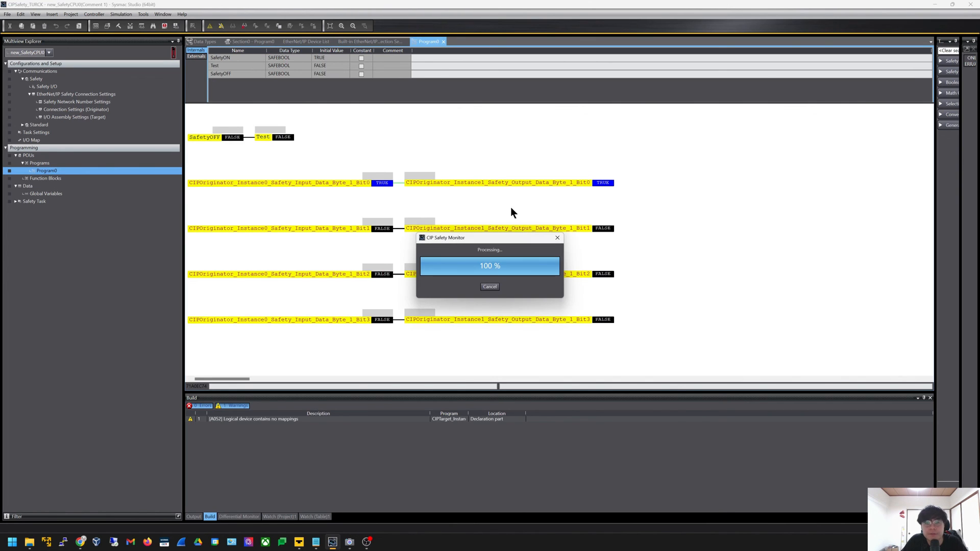
left_click(401, 176)
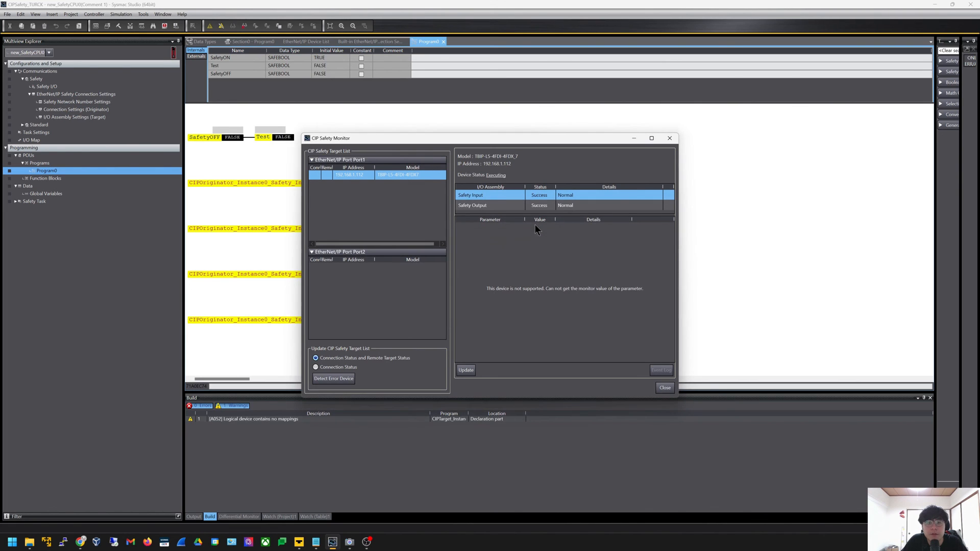
left_click(542, 206)
left_click(540, 194)
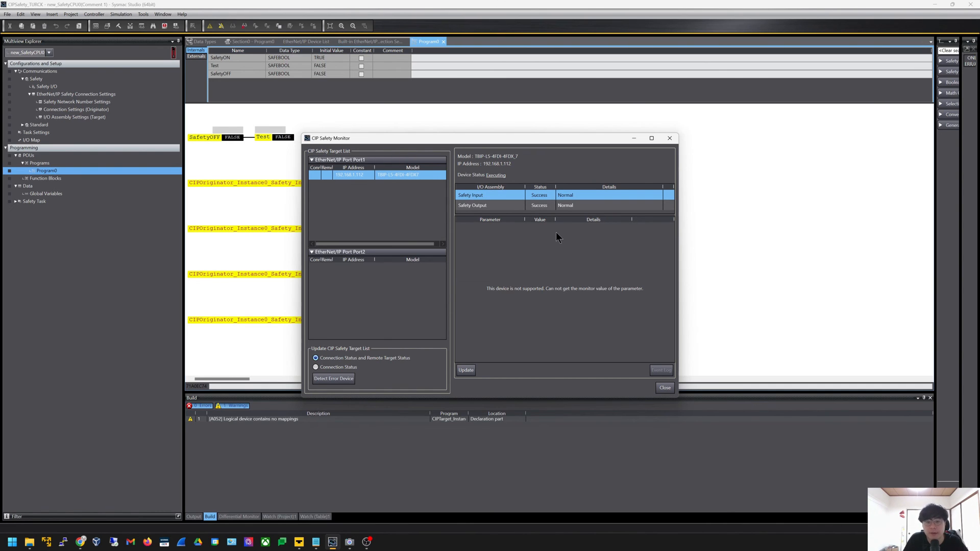
left_click(385, 108)
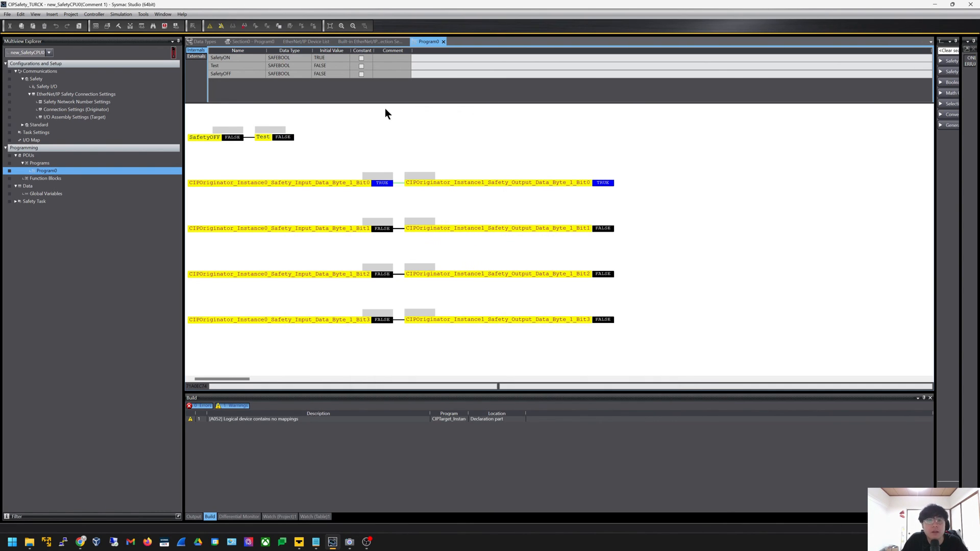
left_click(45, 52)
On new_Controller_0, open the EtherNet/IP connection monitor for the Port 1 device
left_click(31, 65)
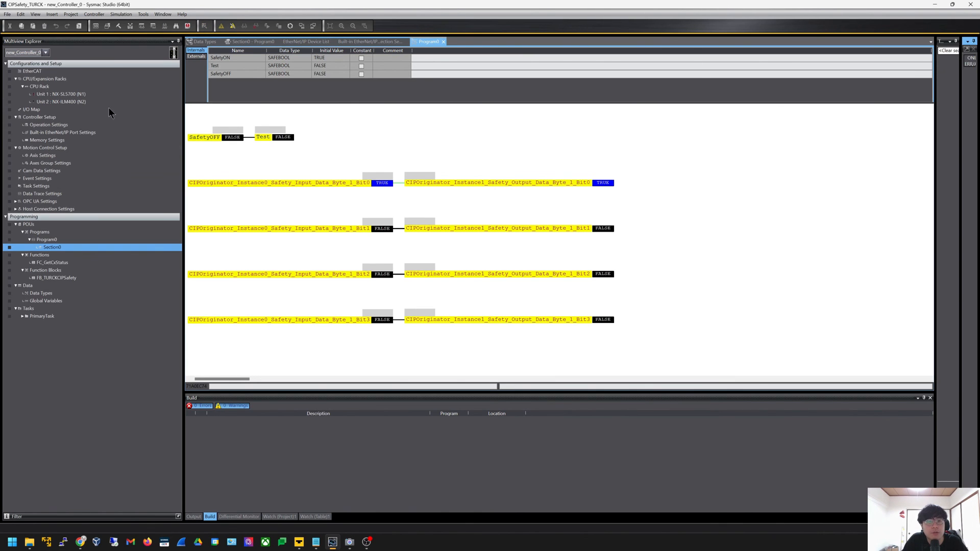
left_click(144, 15)
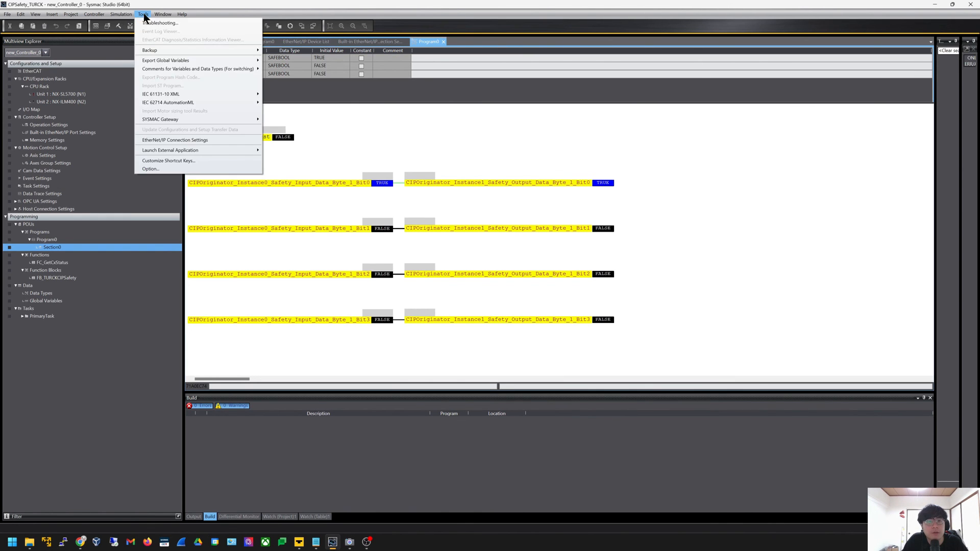
left_click(204, 142)
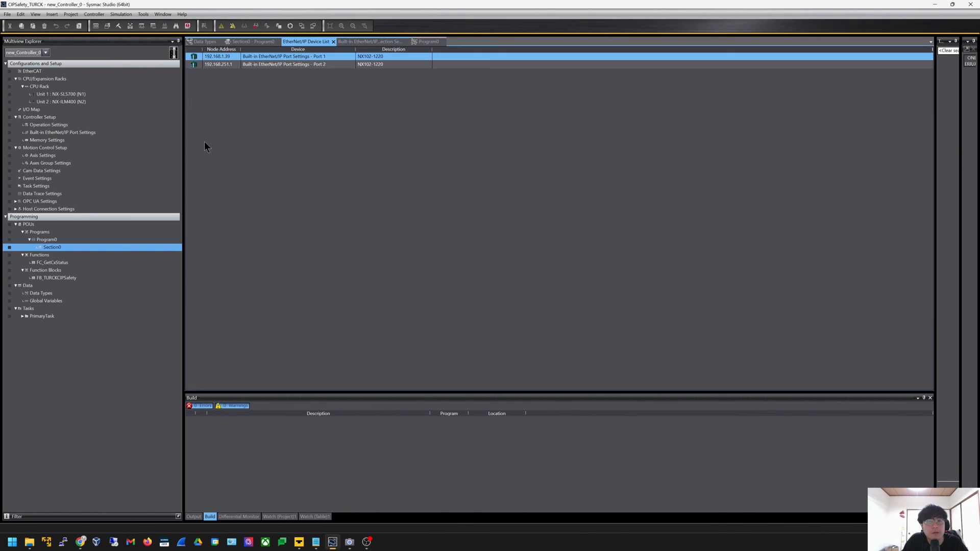
right_click(234, 58)
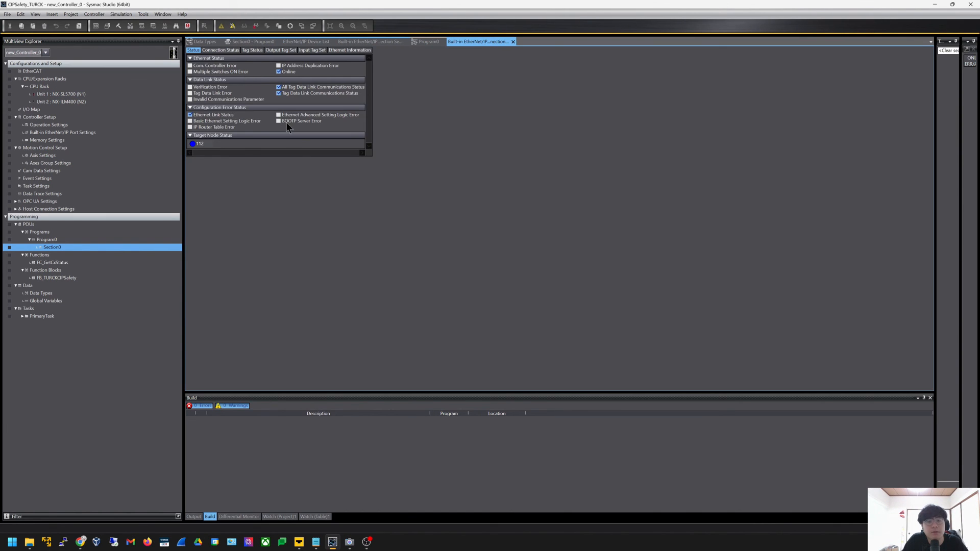
left_click(233, 51)
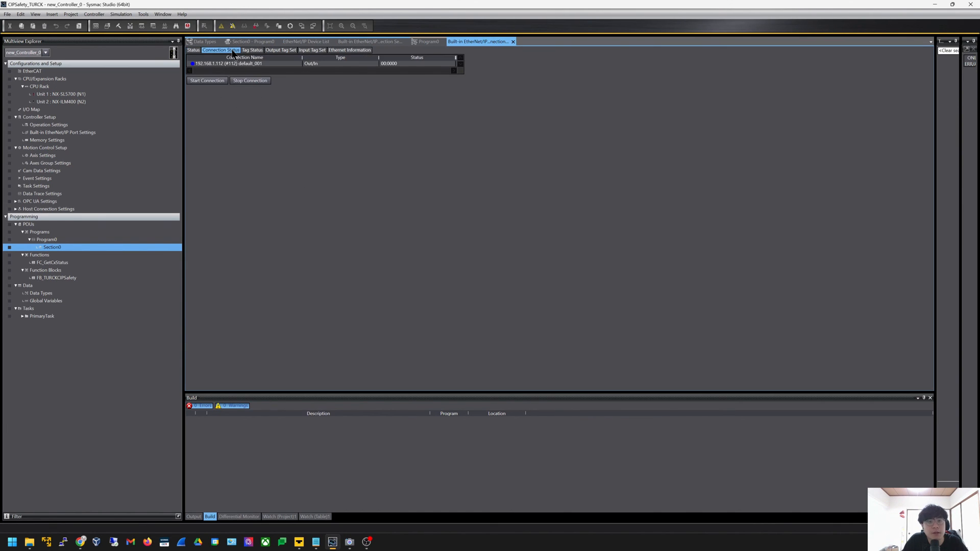
Review the 192.168.1.112 connection's tag set, tag and traffic status, then return to the tag set settings
left_click(321, 64)
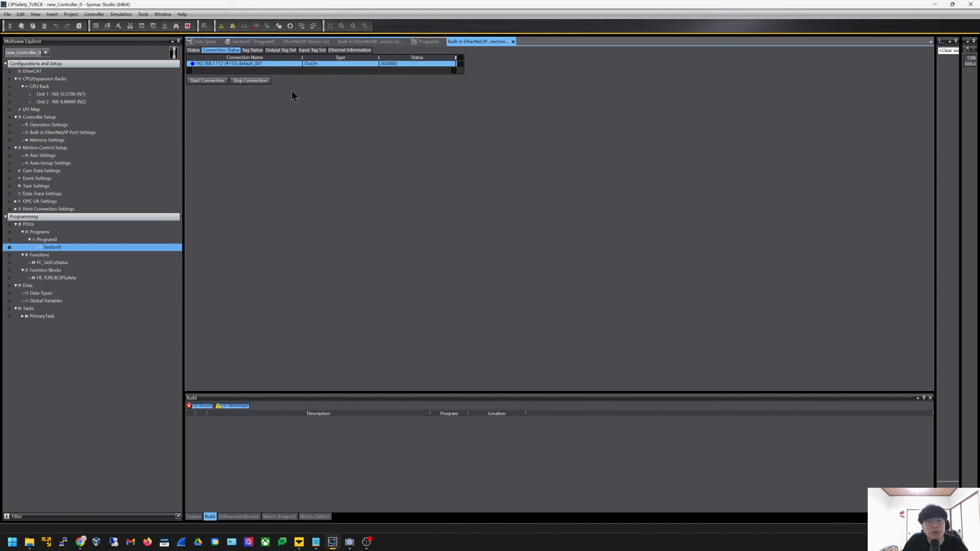
left_click(272, 51)
left_click(260, 52)
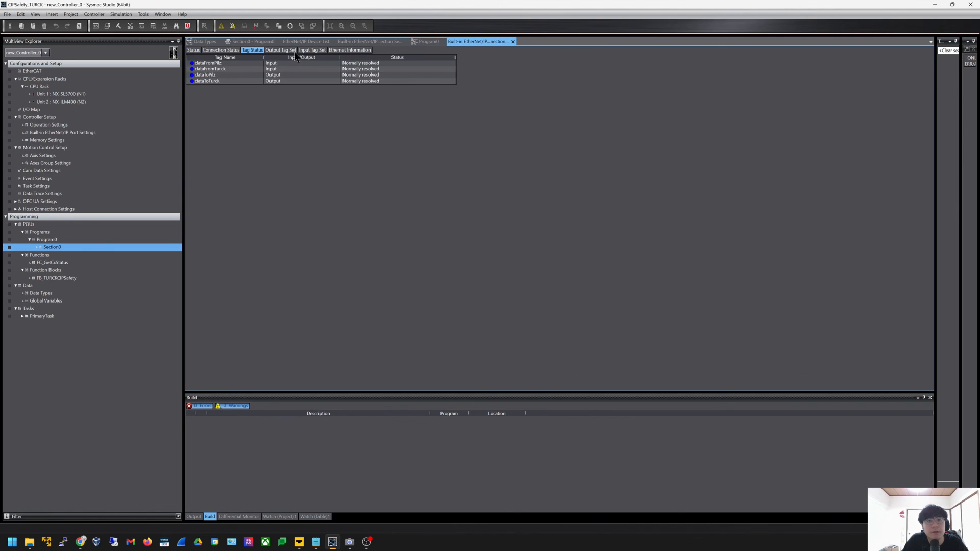
left_click(293, 52)
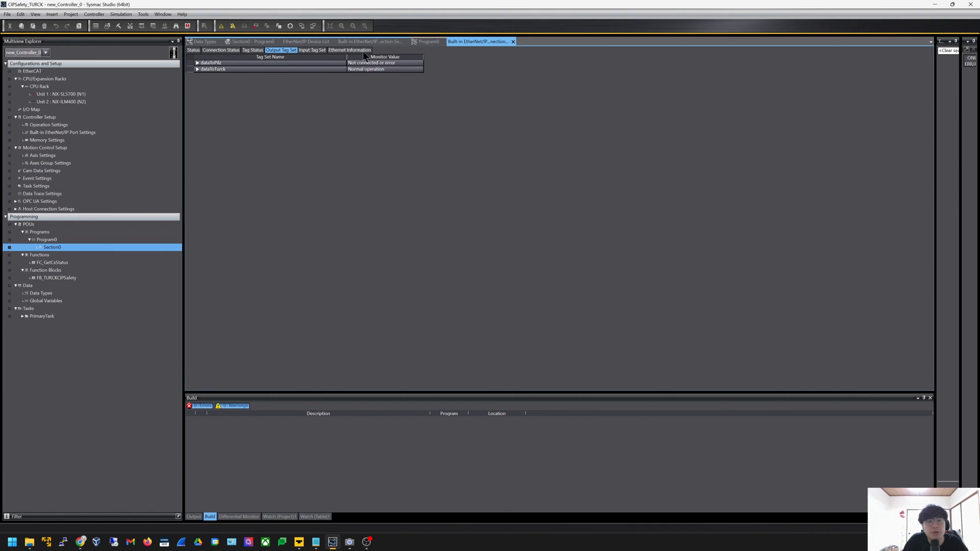
left_click(364, 50)
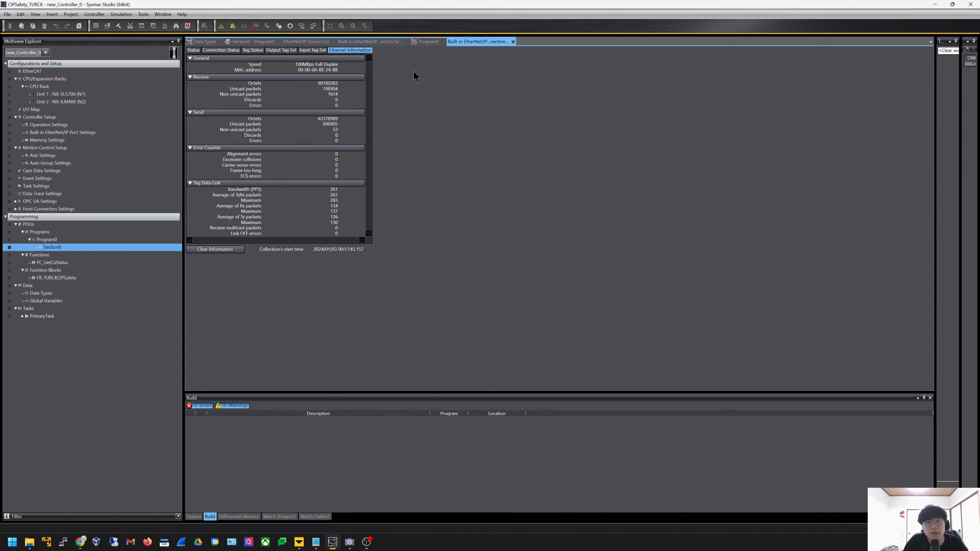
left_click(389, 42)
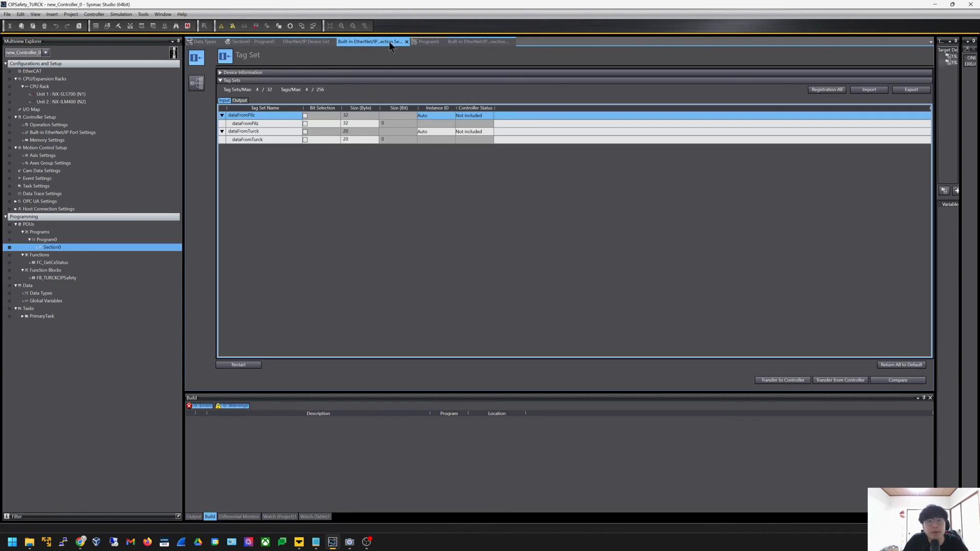